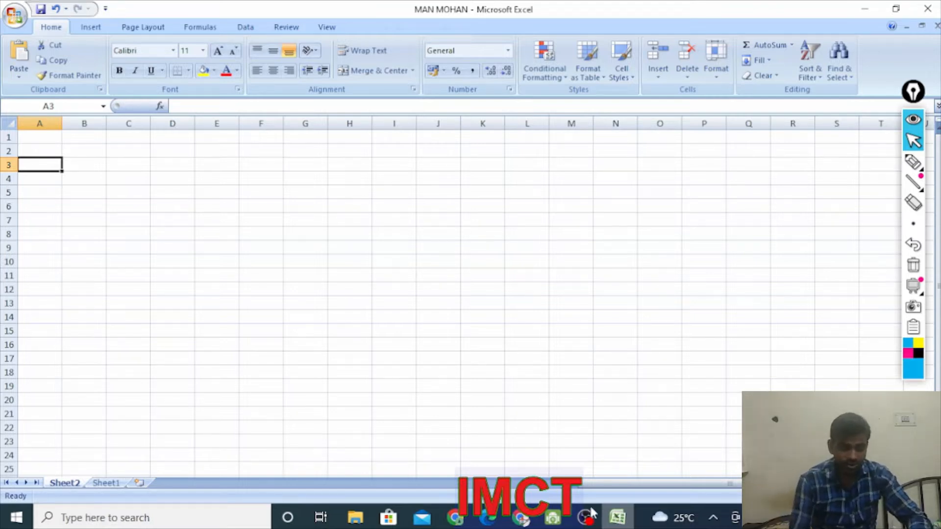
Open Sheet1, which holds the high school marksheet
click(510, 425)
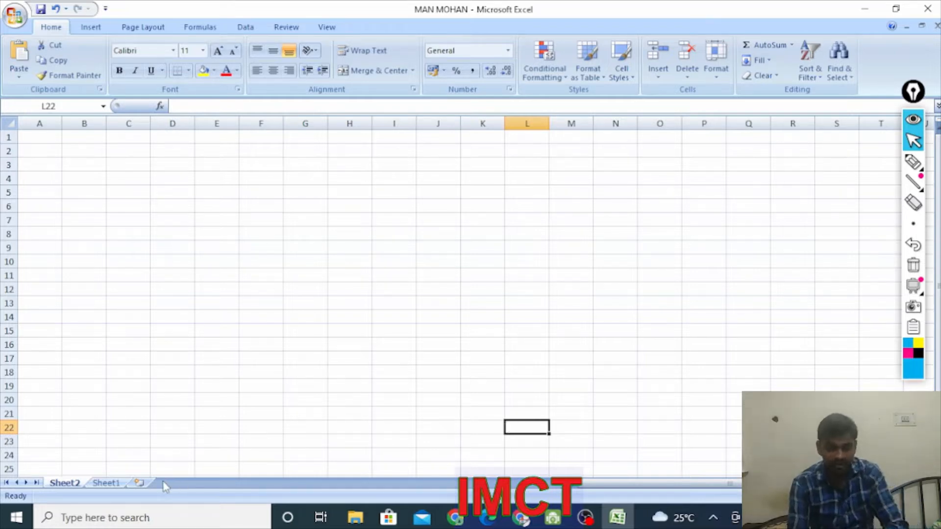
click(121, 482)
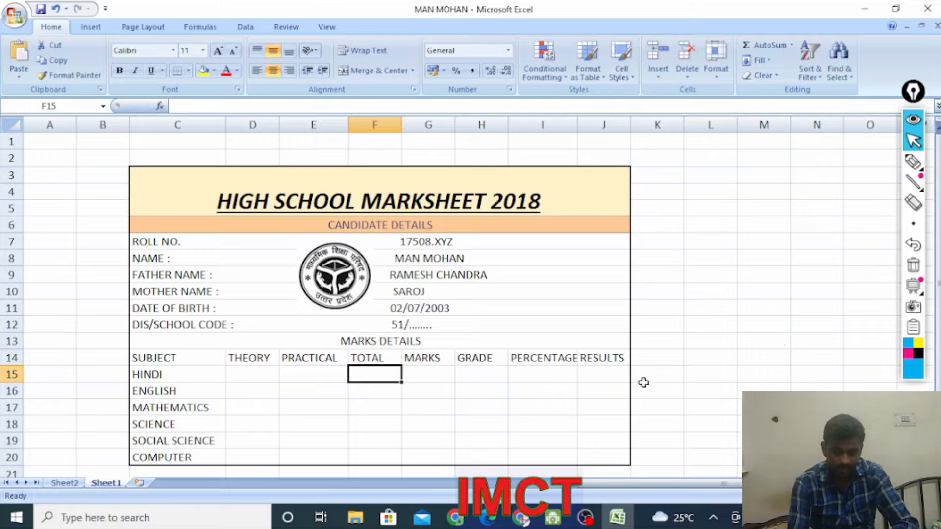
click(728, 361)
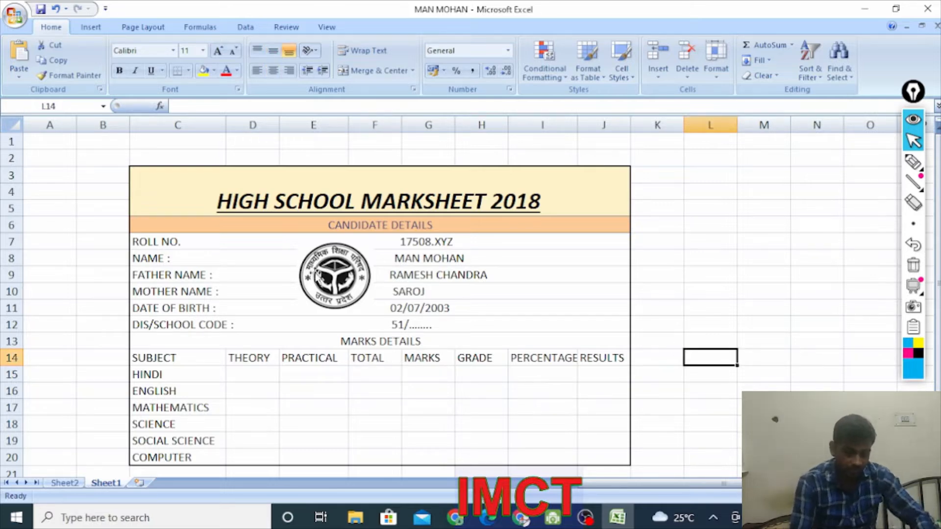
click(259, 373)
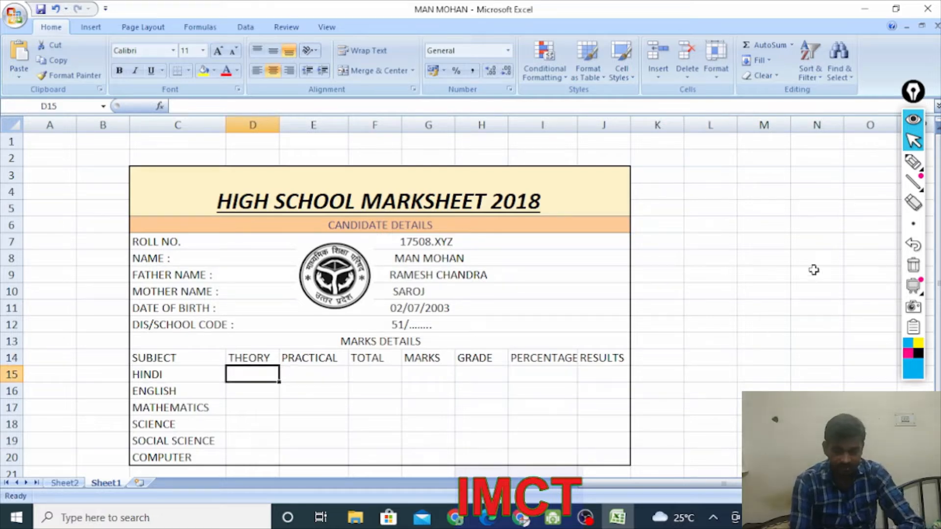
click(914, 163)
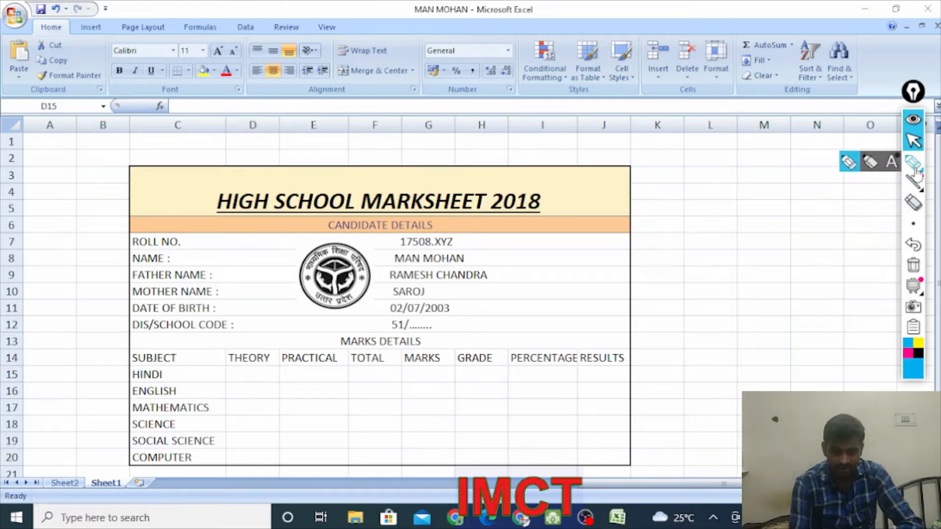
click(872, 164)
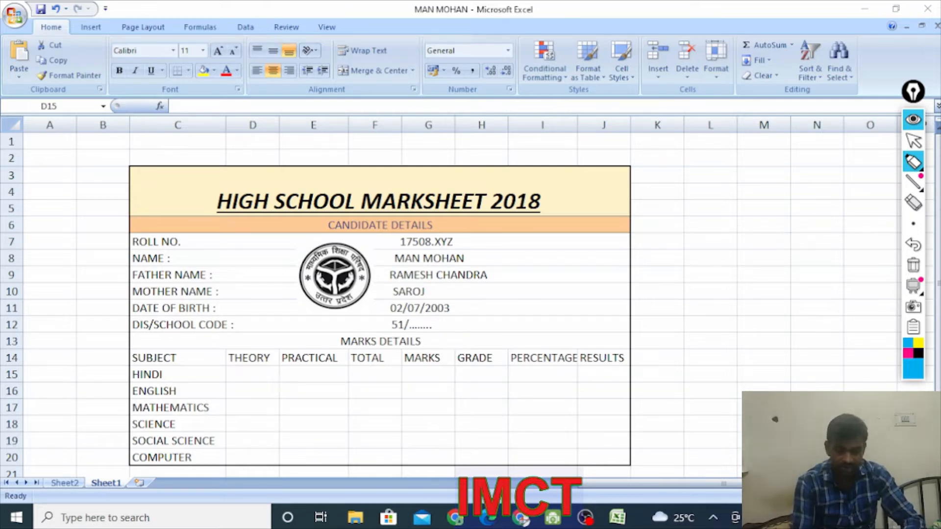
click(914, 142)
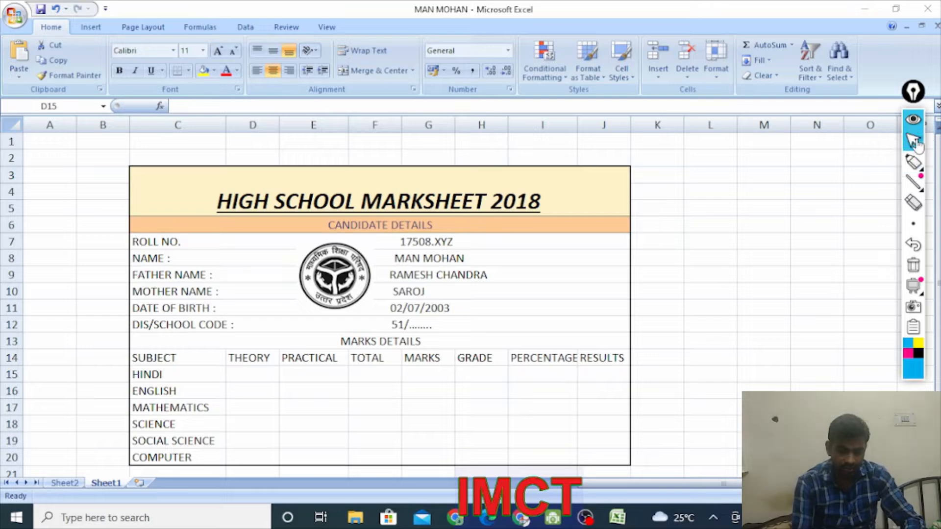
Enter 78 for theory, 29 for practical and 100 for total in the Hindi row
click(250, 372)
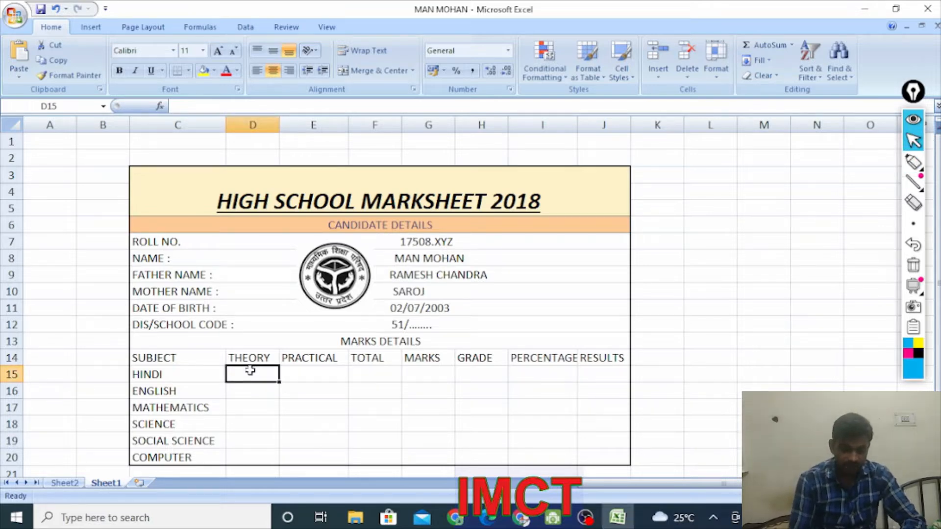
text(78)
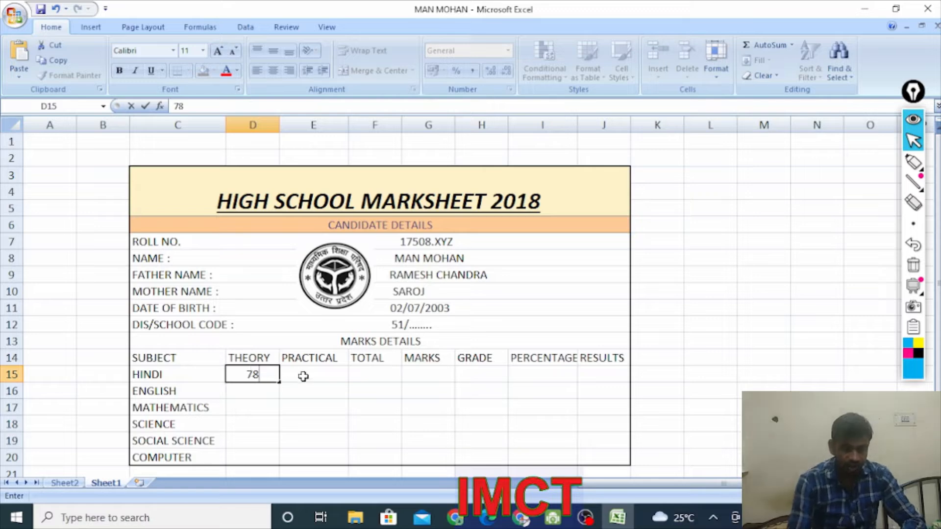
click(304, 376)
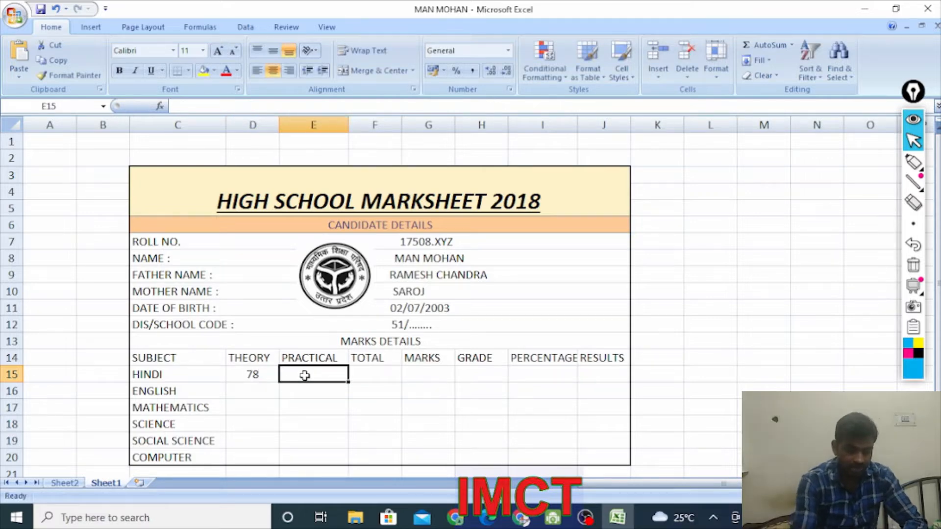
text(29)
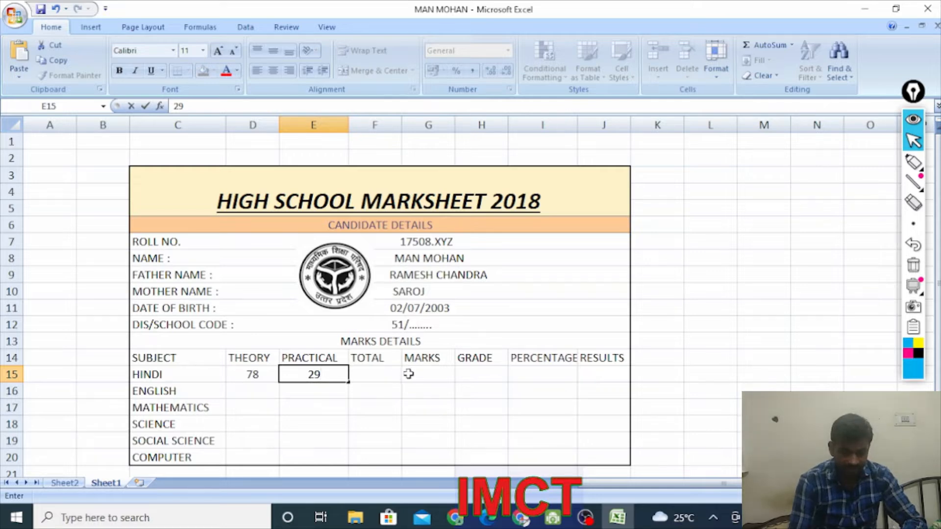
click(424, 374)
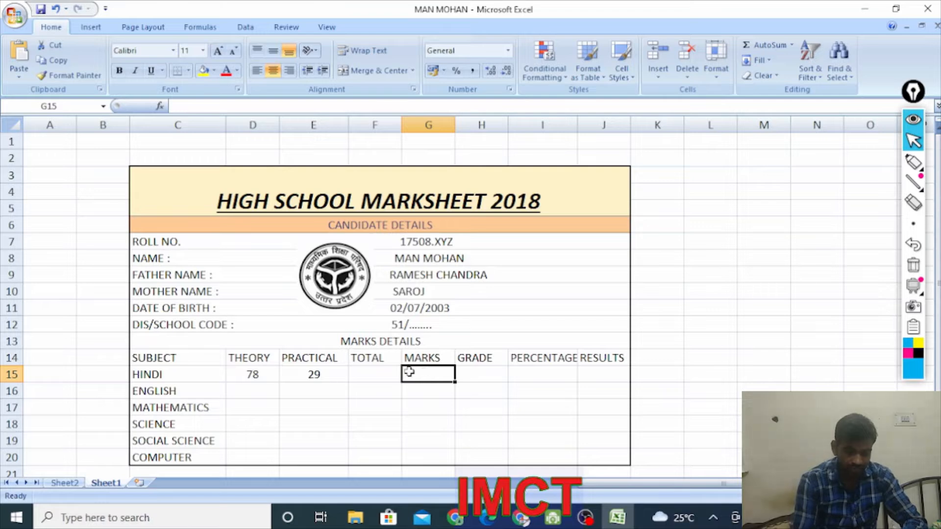
click(388, 374)
text(100)
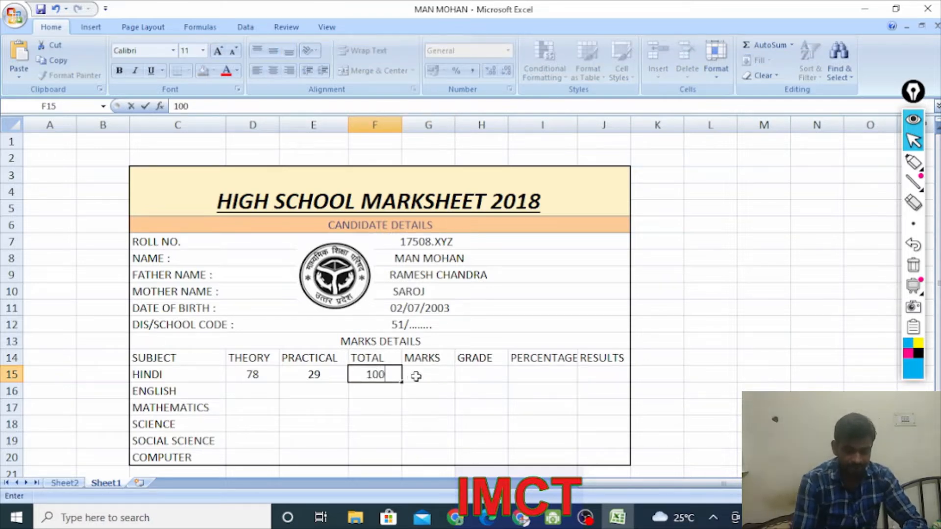
Calculate the Hindi marks in G15 with the formula =D15+E15
click(416, 376)
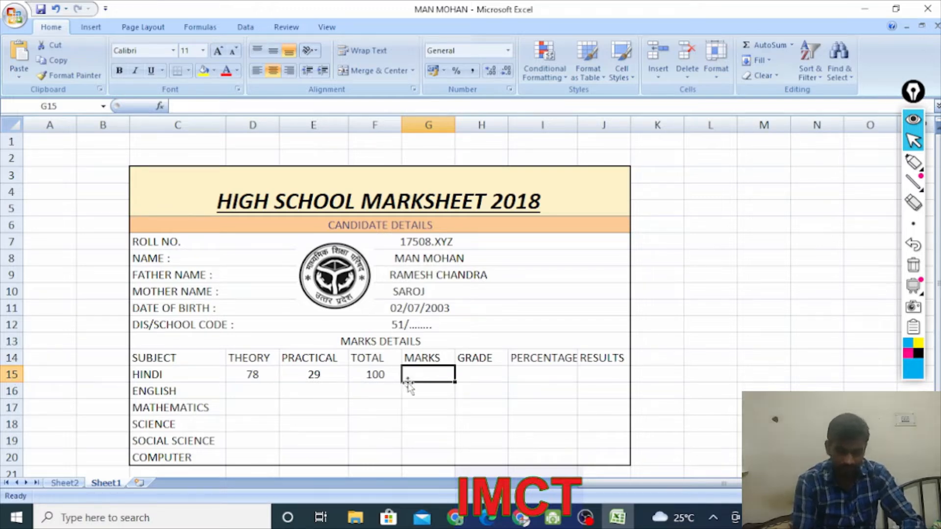
text(=)
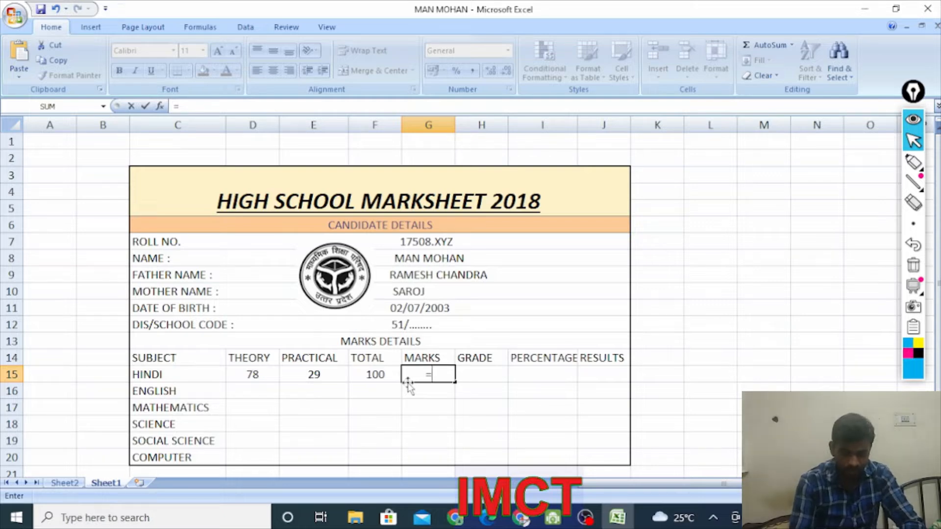
click(256, 377)
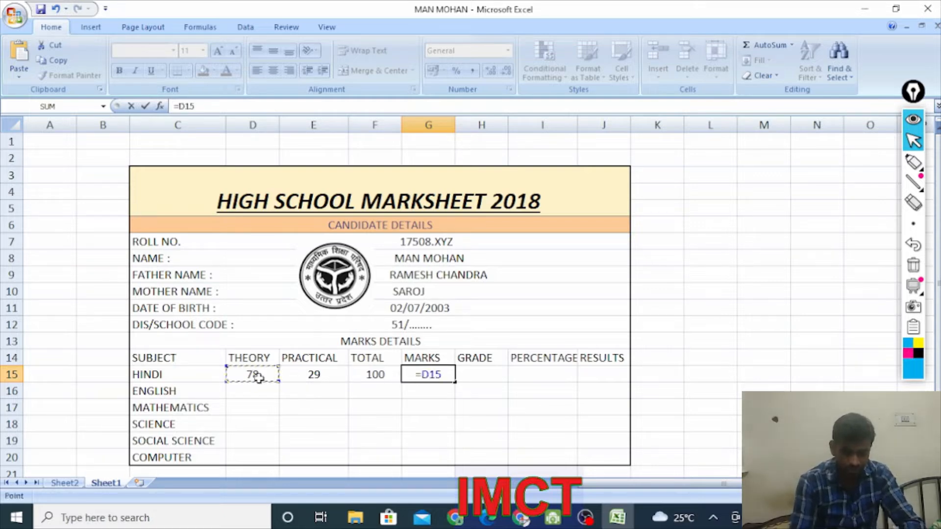
text(+)
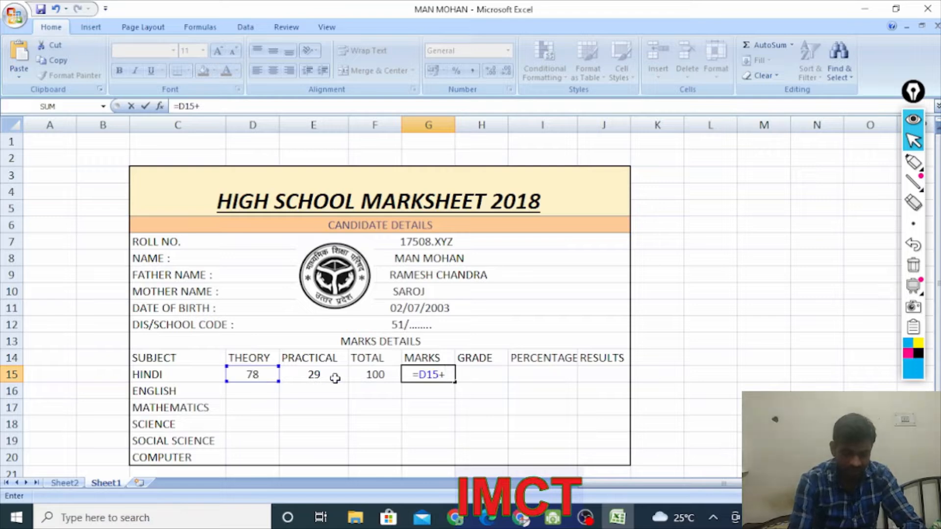
click(321, 374)
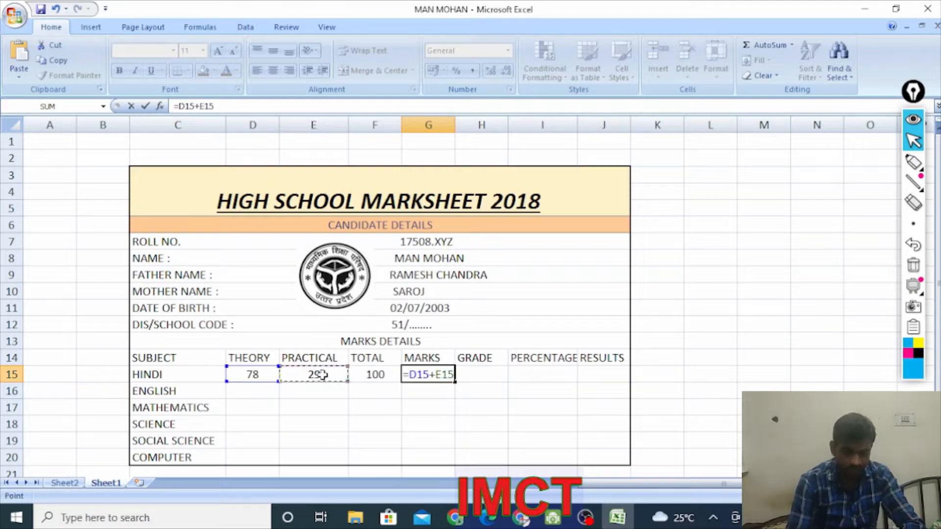
key(Return)
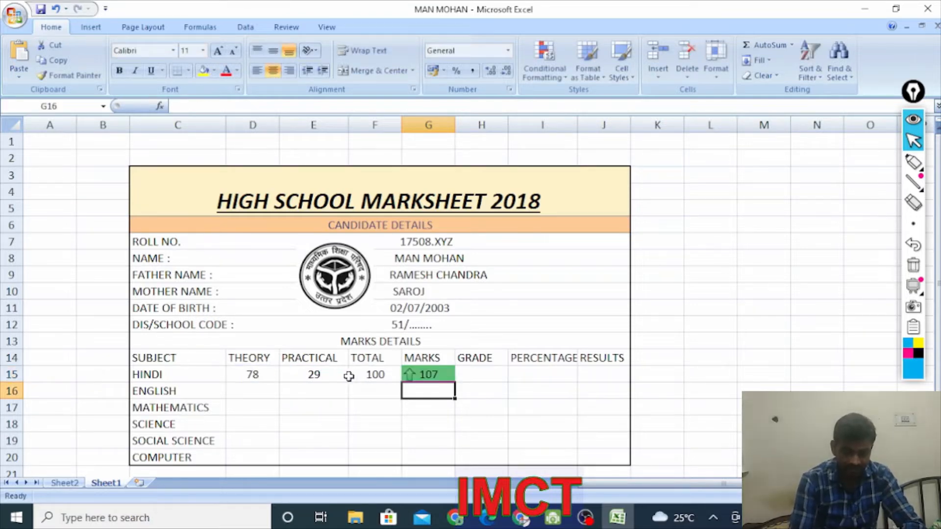
Clear all contents and formatting from the Marks cells G15:G20
click(434, 376)
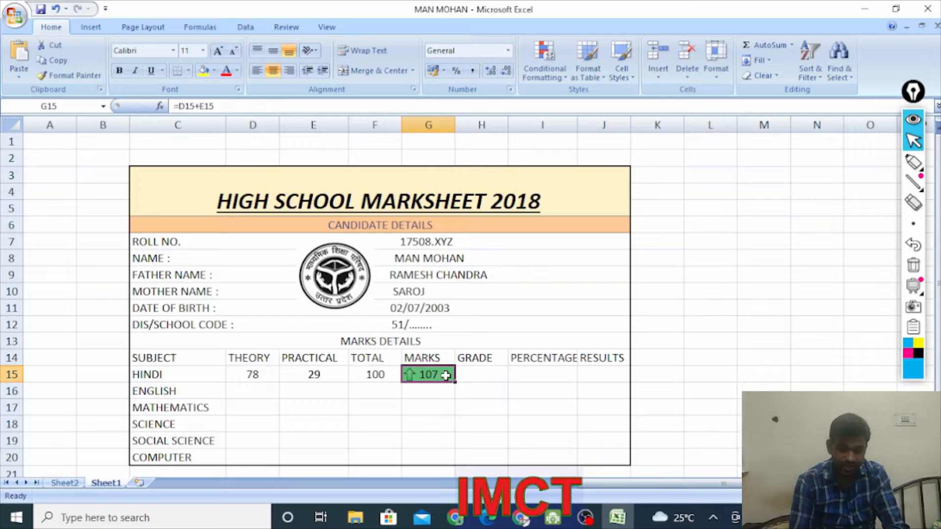
drag(445, 376, 436, 456)
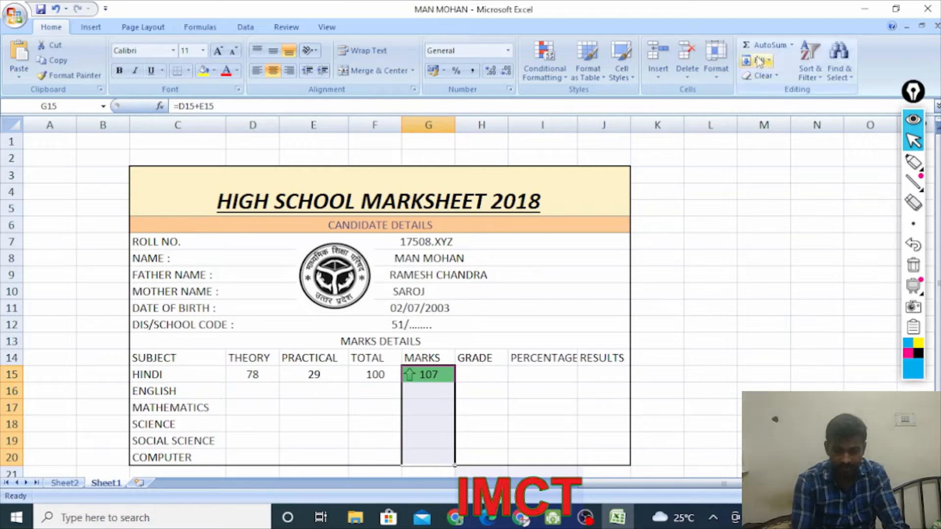
click(764, 76)
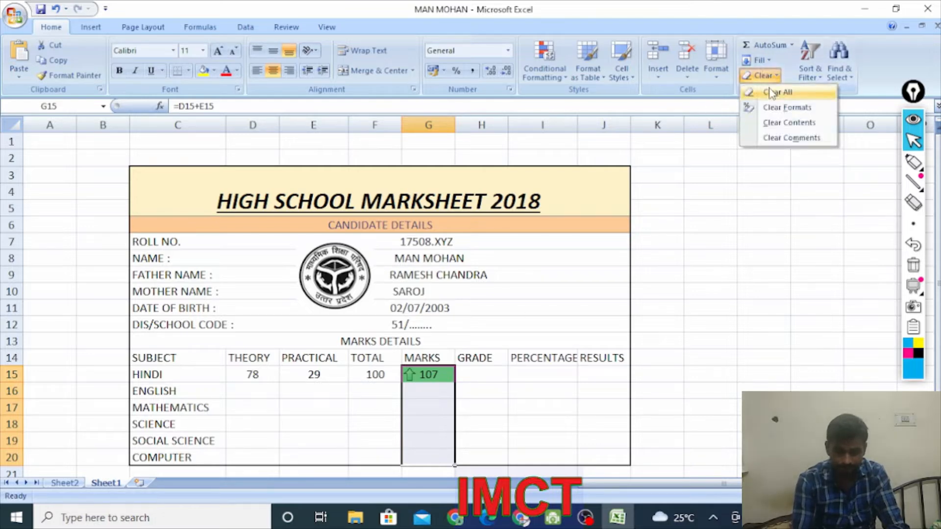
click(774, 92)
click(416, 406)
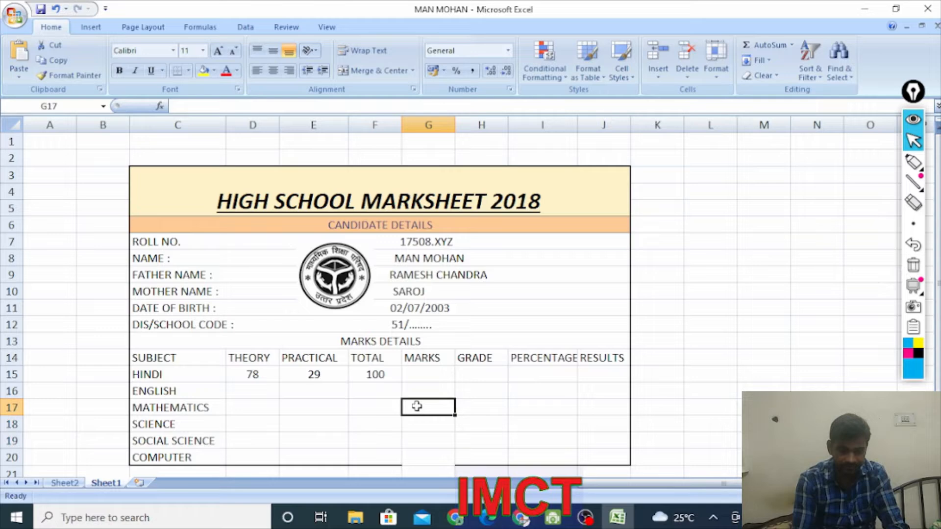
Re-enter the formula =D15+E15 in the cleared Hindi marks cell G15
click(421, 375)
text(=)
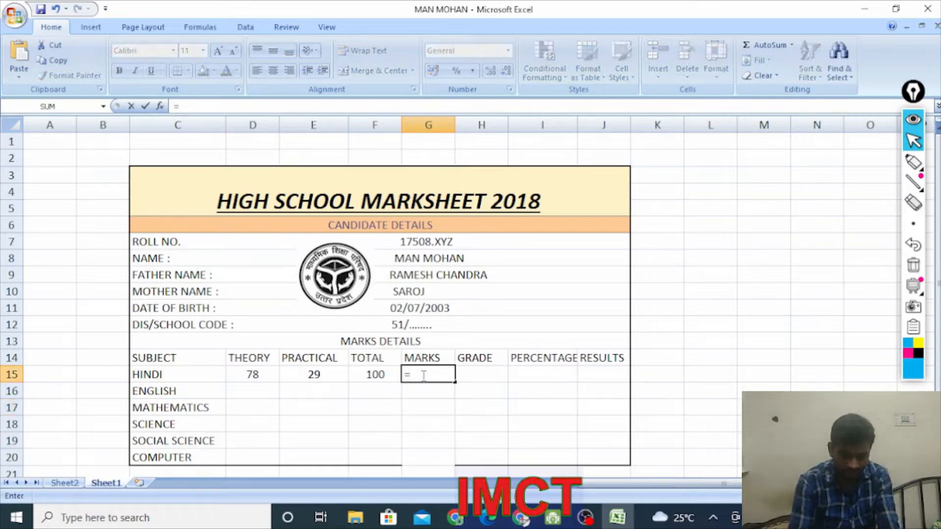
click(236, 381)
text(+)
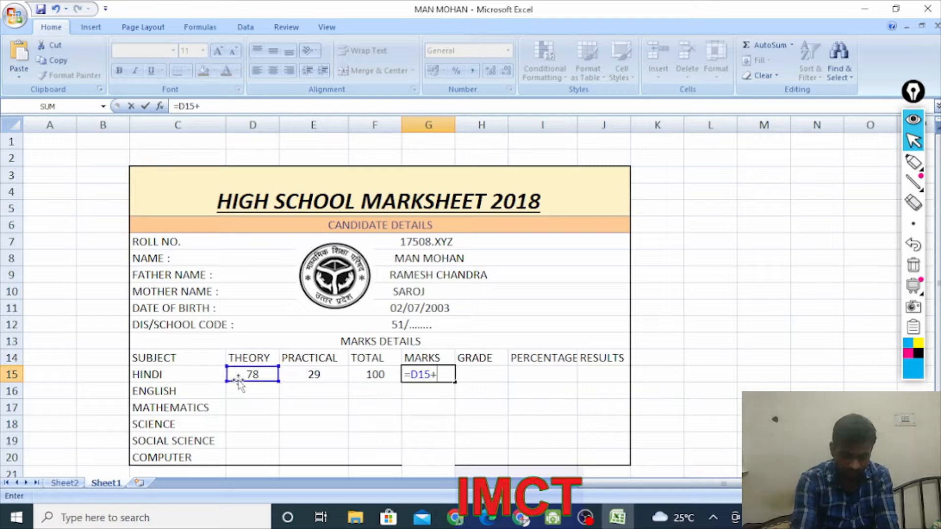
click(313, 381)
key(Return)
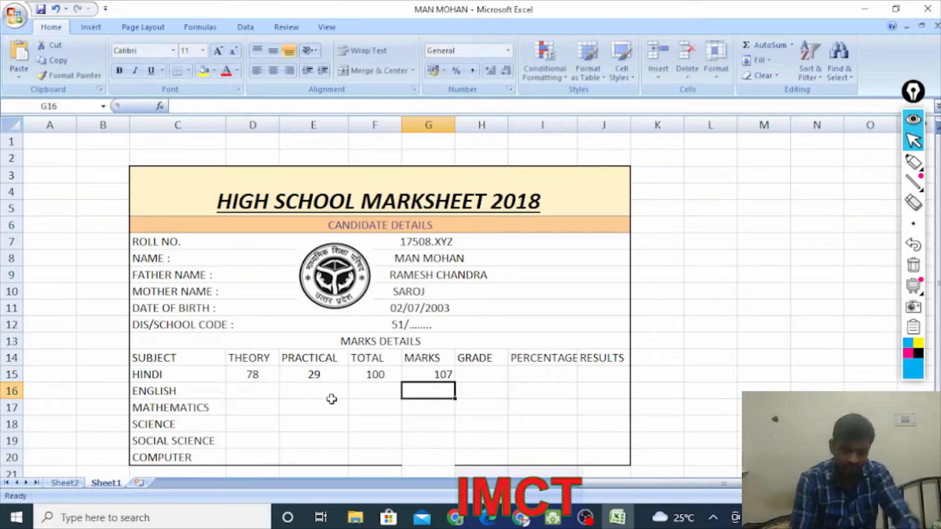
Delete the trial entries from the range D15:G19
click(431, 413)
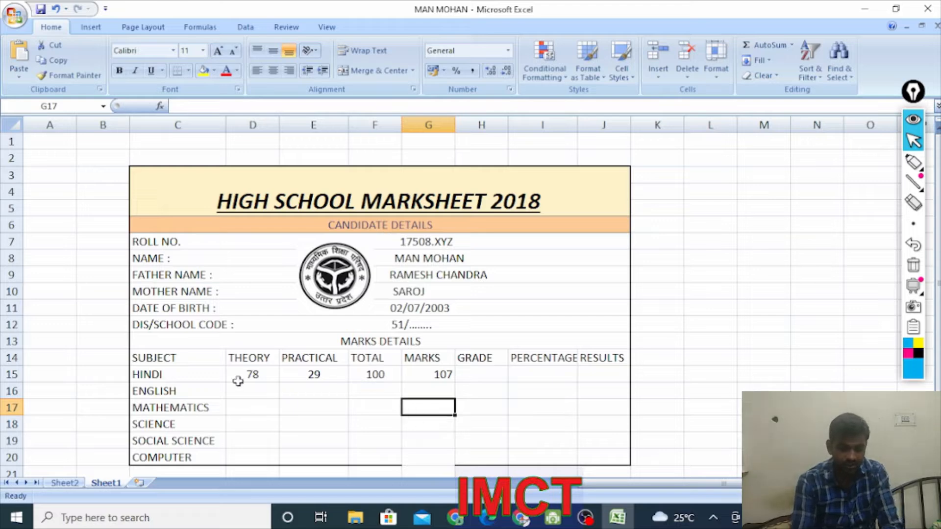
click(254, 376)
drag(258, 376, 427, 442)
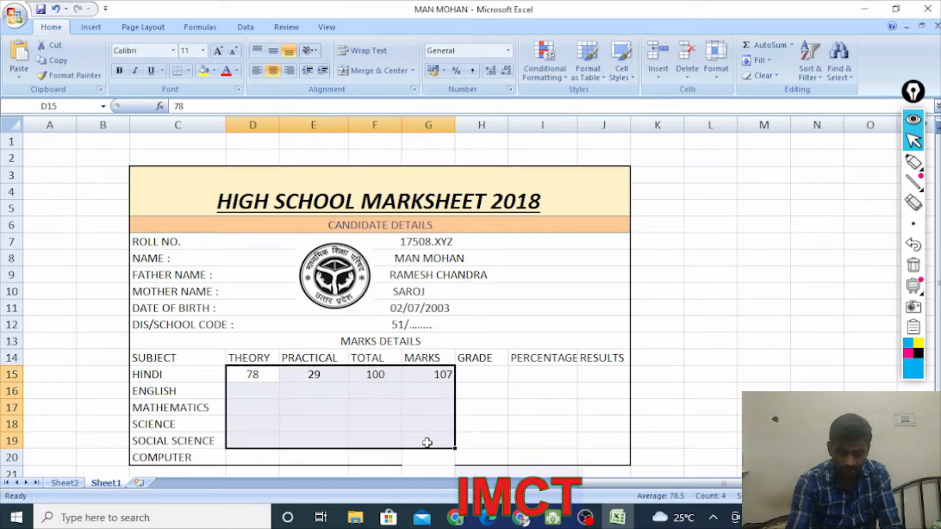
key(Delete)
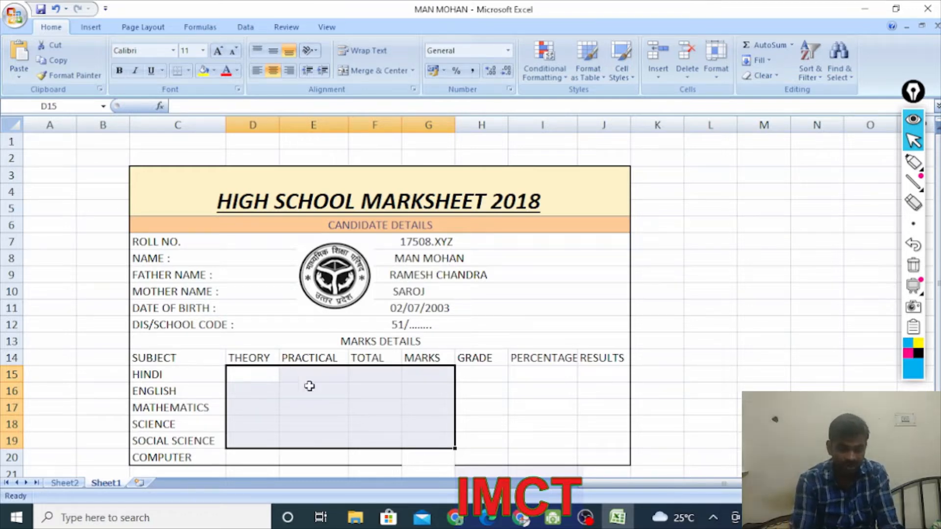
click(250, 374)
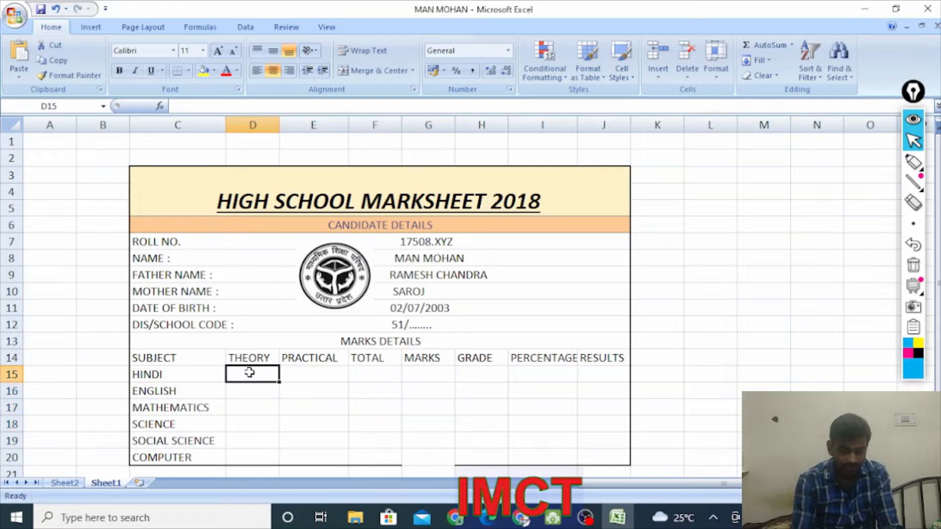
Enter a total of 100 for Hindi and English, and fill the value down through Computer in F20
click(380, 375)
text(100)
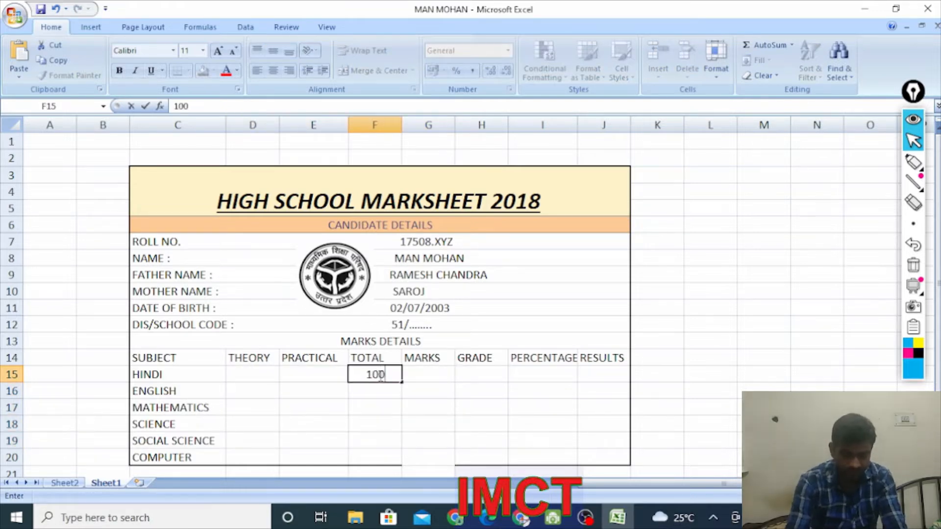
key(Return)
text(100)
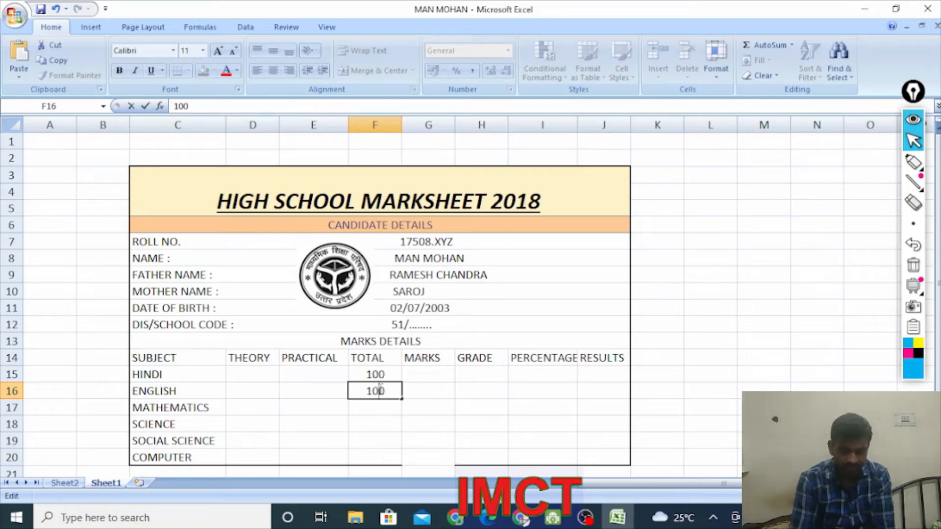
key(Return)
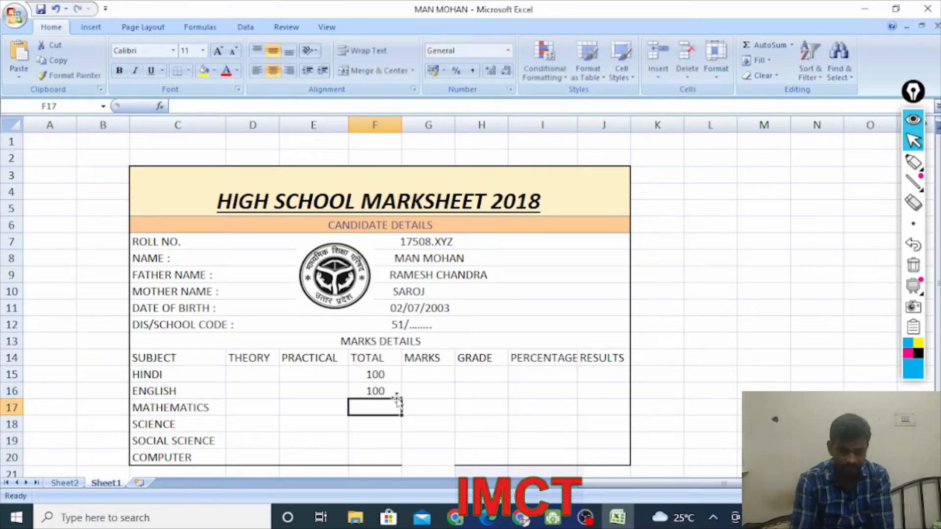
click(398, 391)
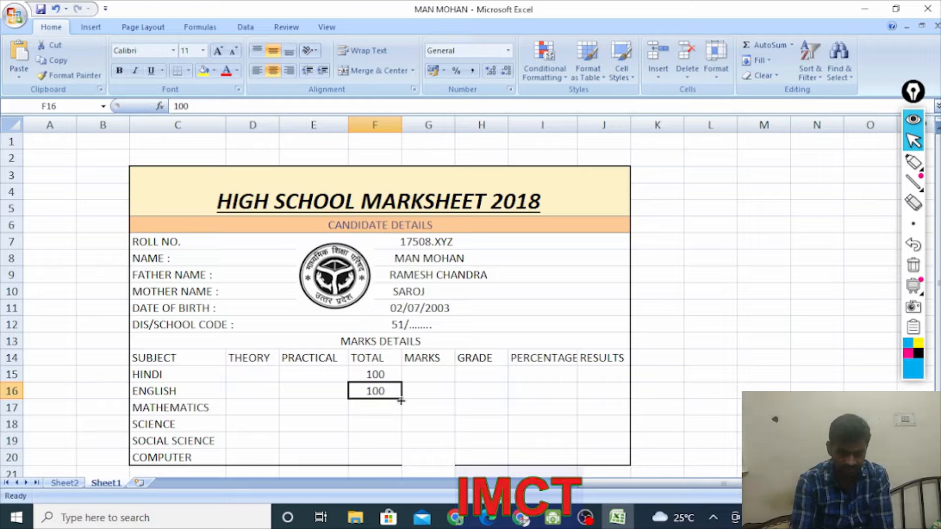
drag(401, 399, 387, 463)
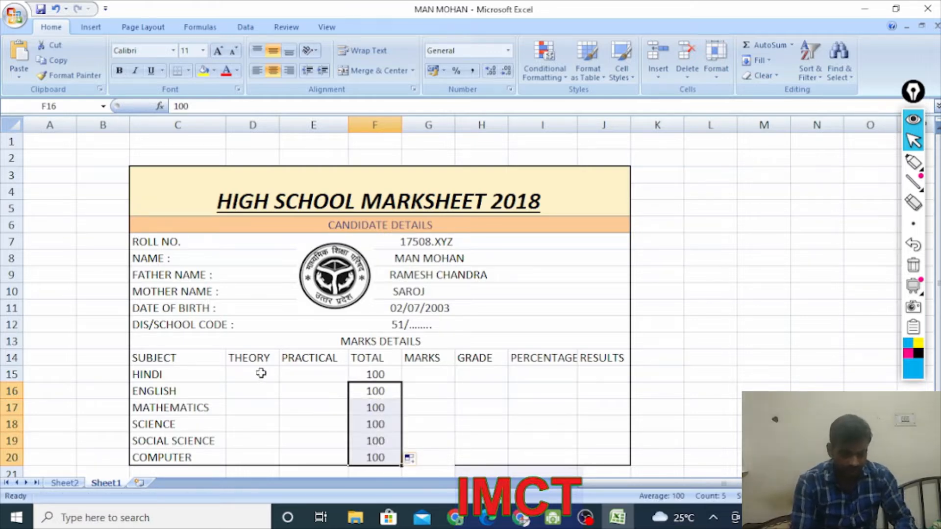
Start a data validation rule on the Theory cells D15:D20 that allows only whole numbers
click(261, 374)
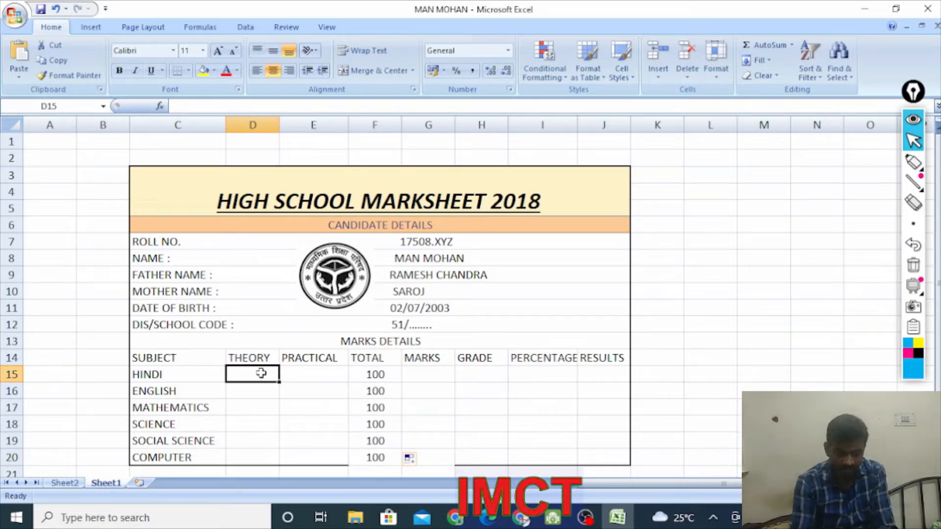
drag(261, 373, 262, 456)
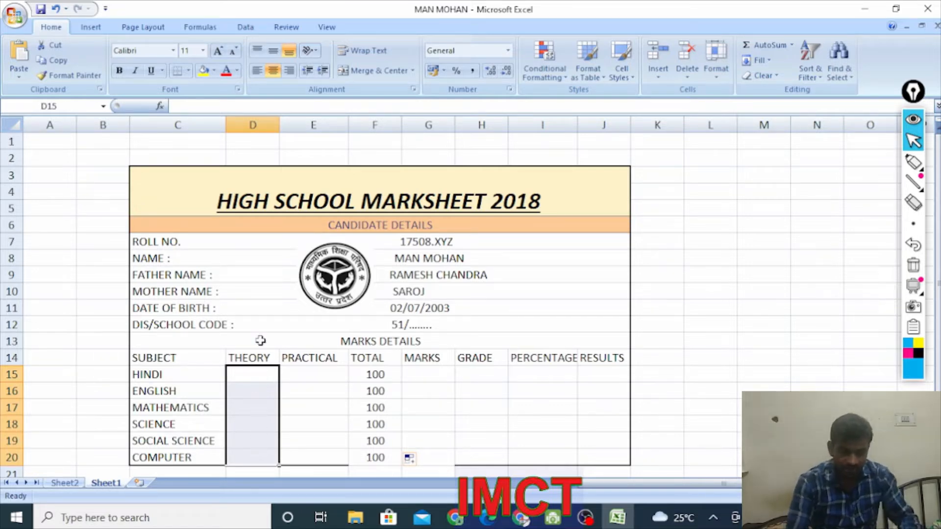
click(246, 28)
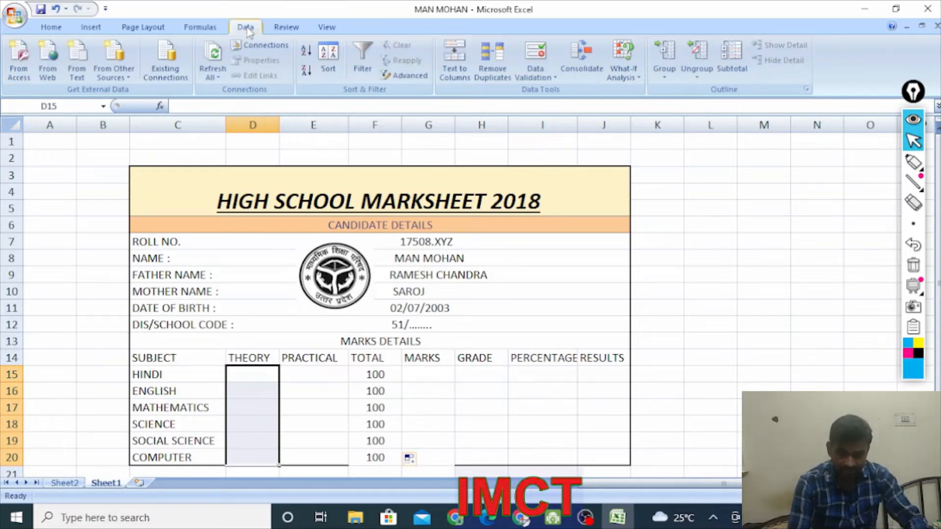
click(538, 62)
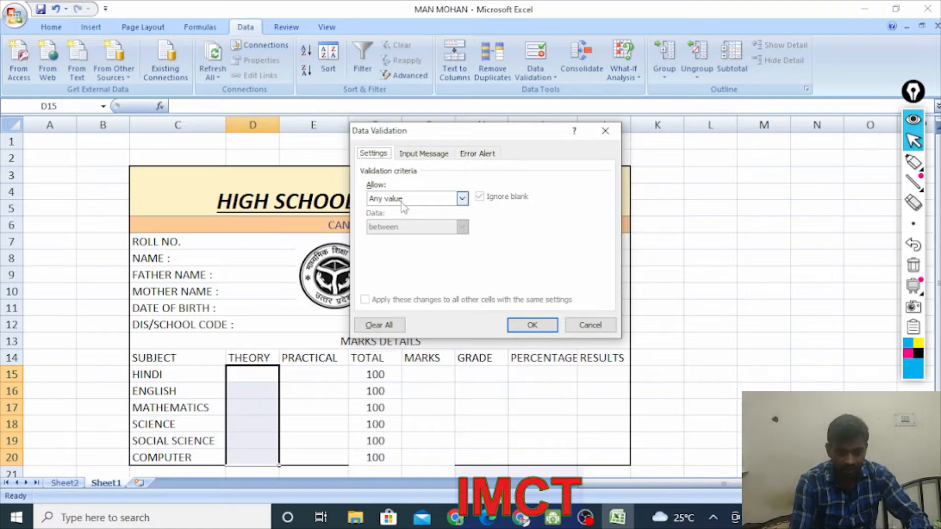
click(462, 199)
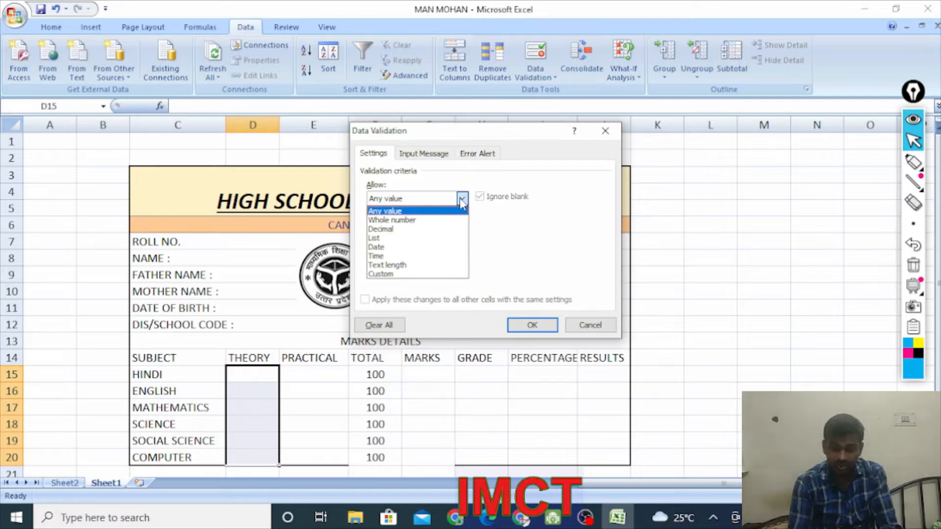
click(408, 221)
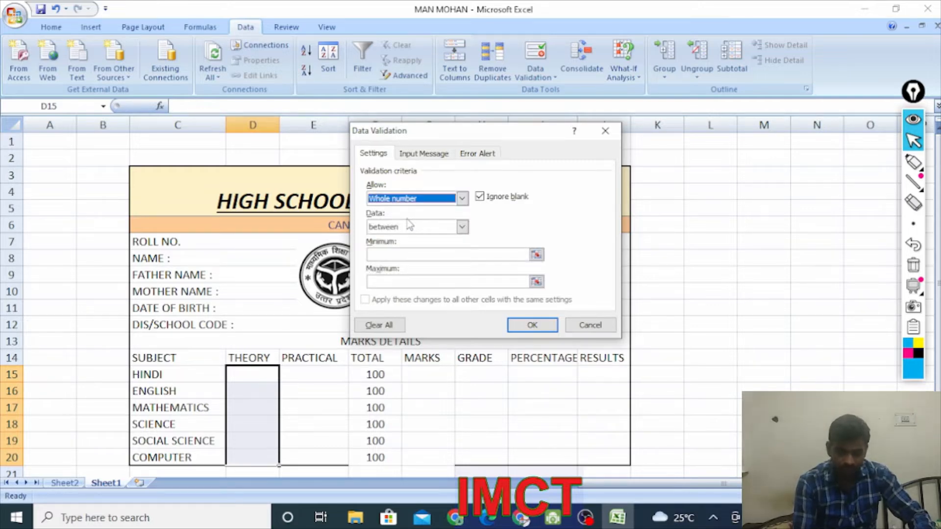
Restrict the validation rule to values between a minimum of 20 and a maximum of 70, and apply it
click(405, 252)
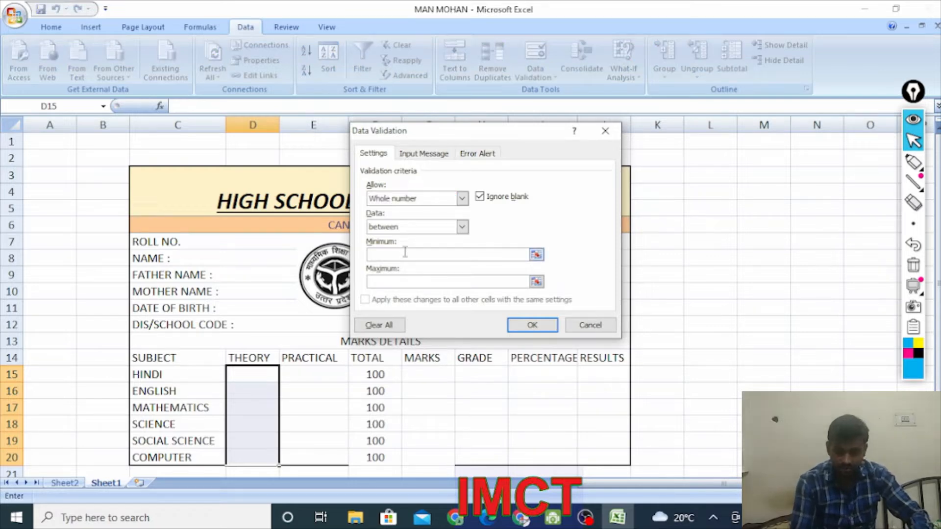
text(20)
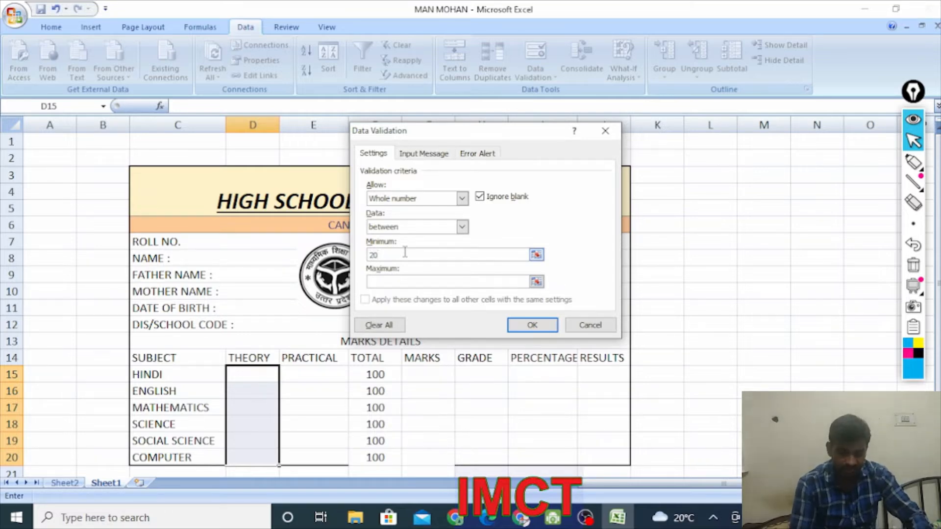
key(BackSpace)
key(BackSpace)
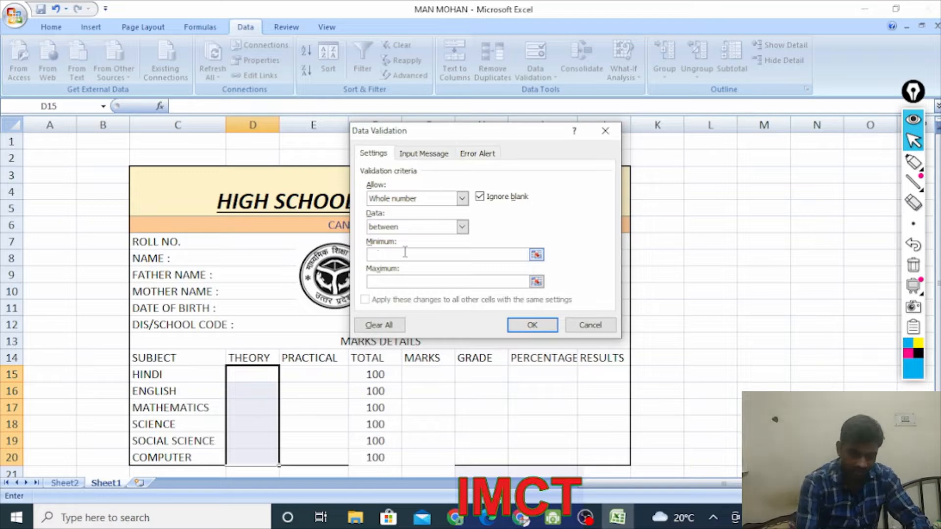
text(1)
key(BackSpace)
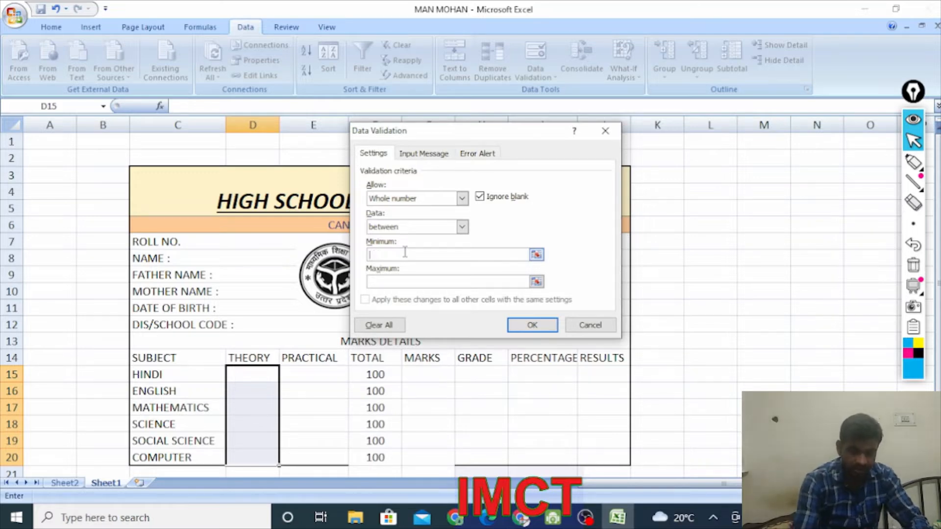
text(0)
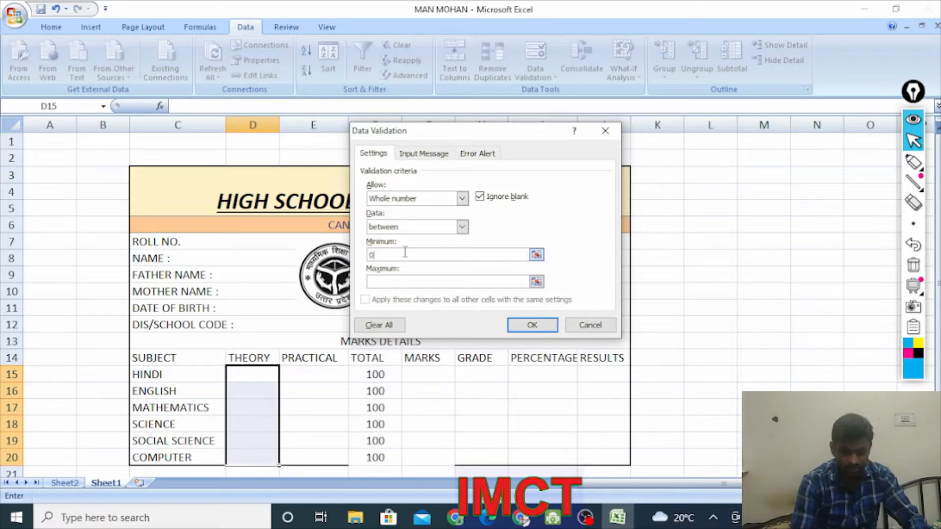
key(BackSpace)
text(20)
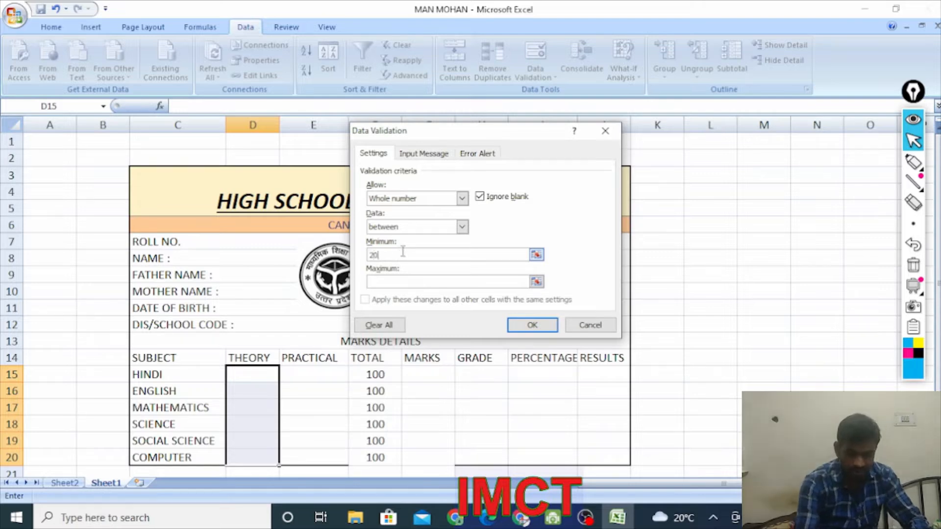
click(402, 280)
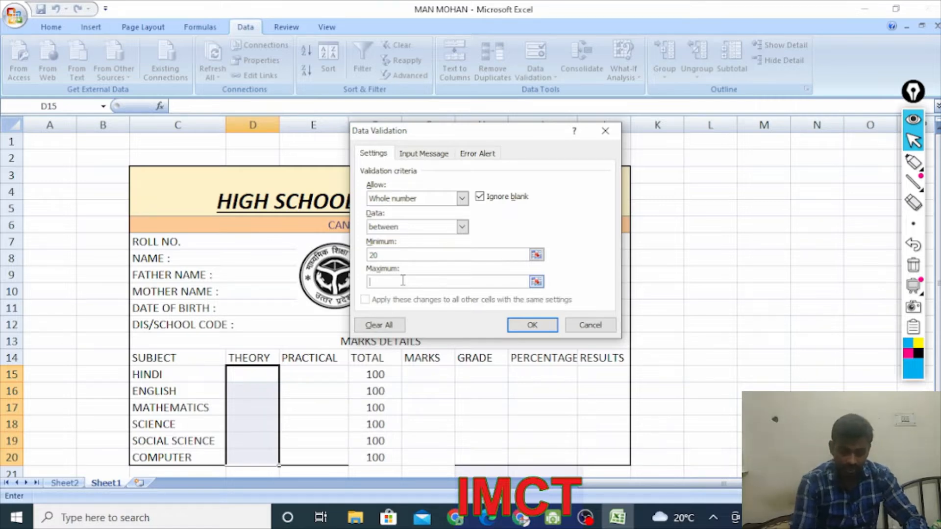
text(70)
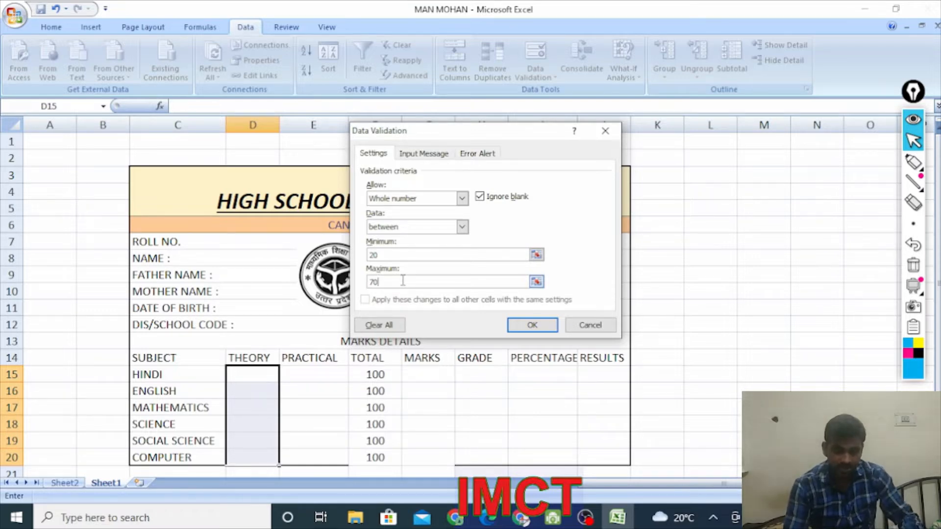
click(532, 326)
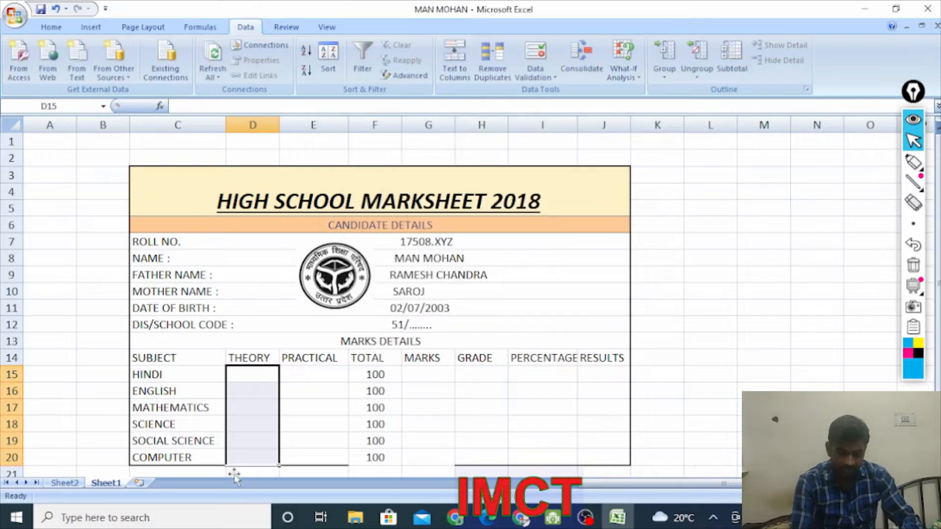
Enter a theory mark of 67 for Hindi in D15
click(315, 422)
click(248, 376)
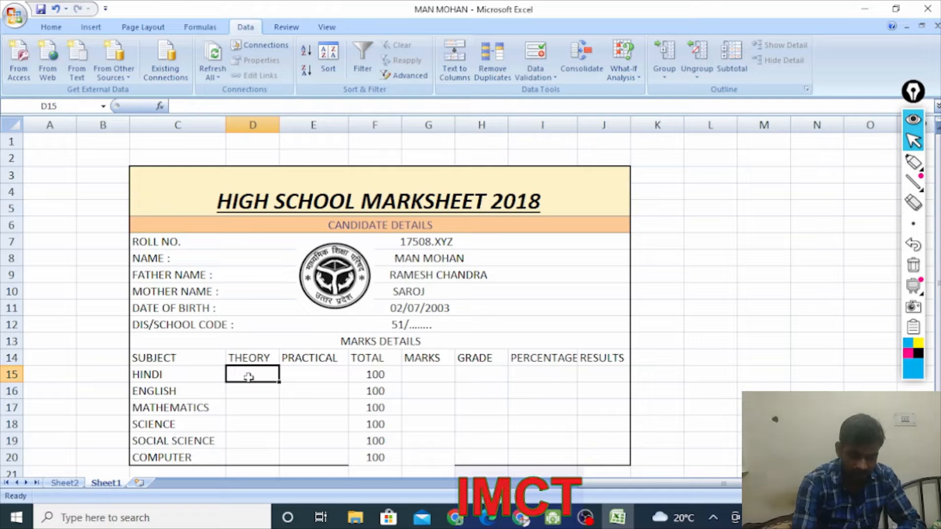
text(67)
key(Return)
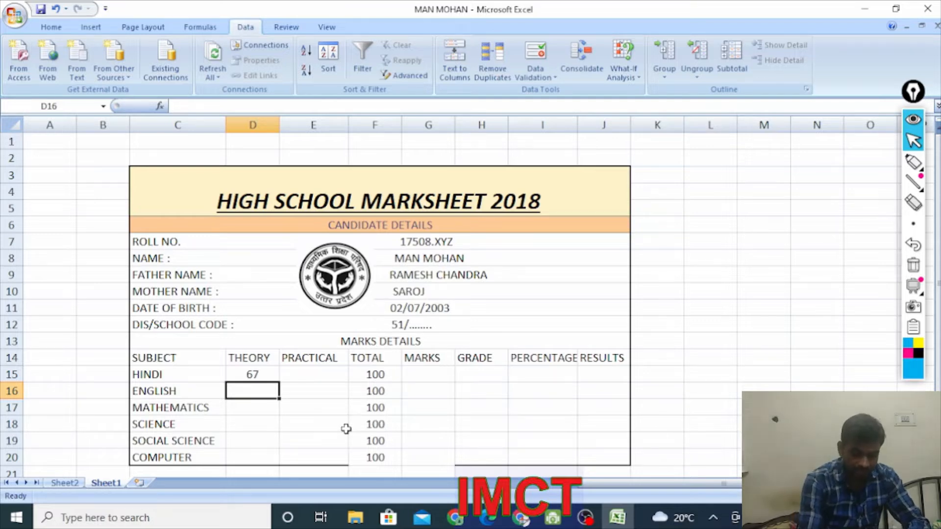
Test the validation rule by trying a theory mark of 78 for English in D16, and discard the entry
text(78)
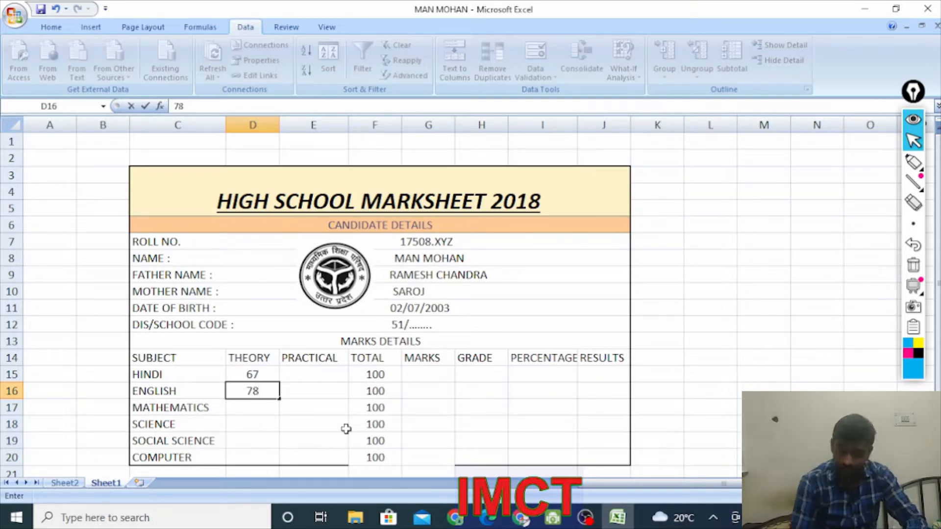
key(Return)
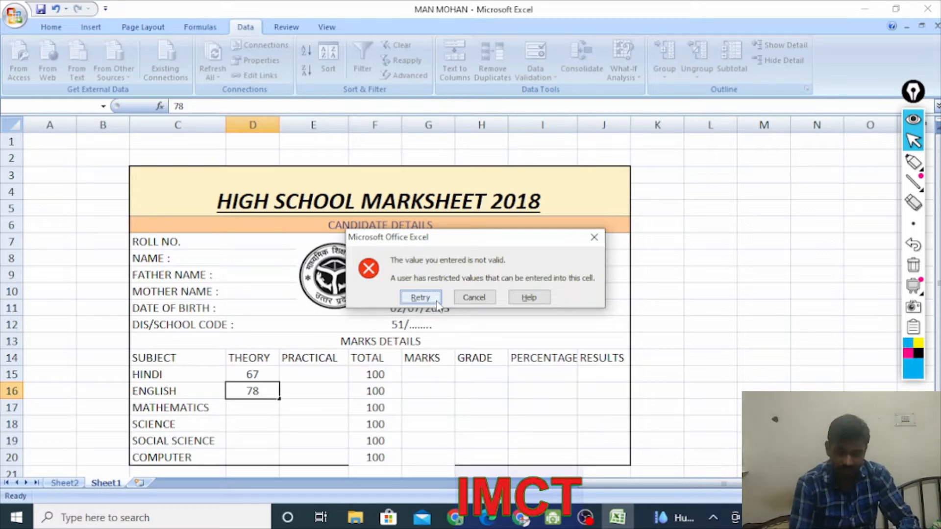
click(473, 297)
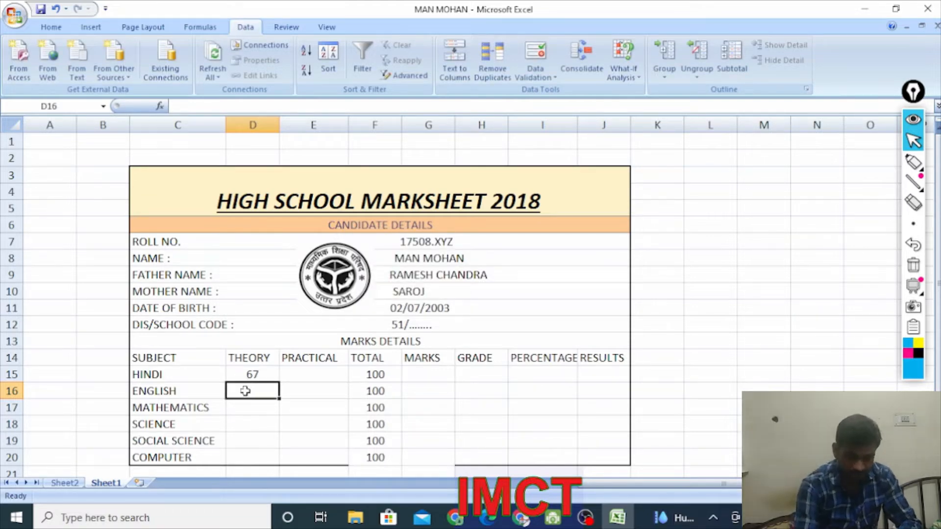
Enter theory marks of 70 for English and 54 for Mathematics in D16:D17
text(70)
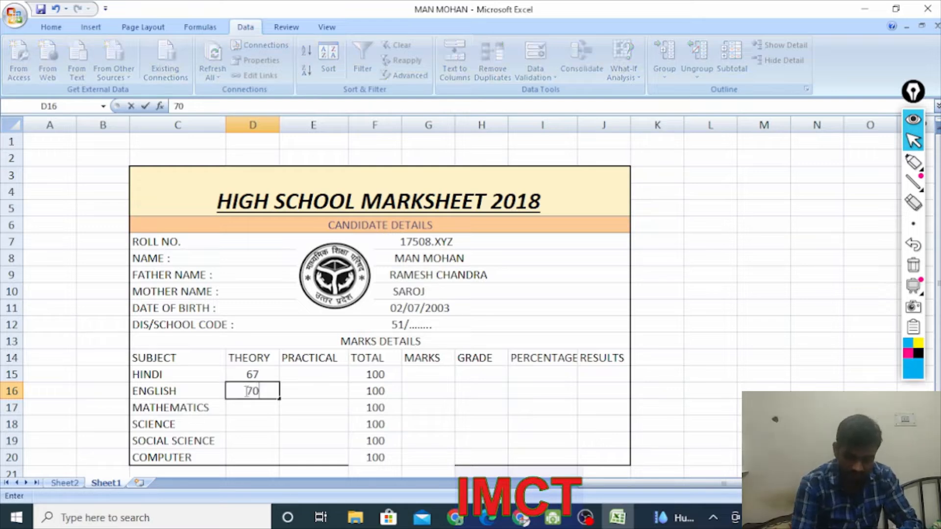
key(Return)
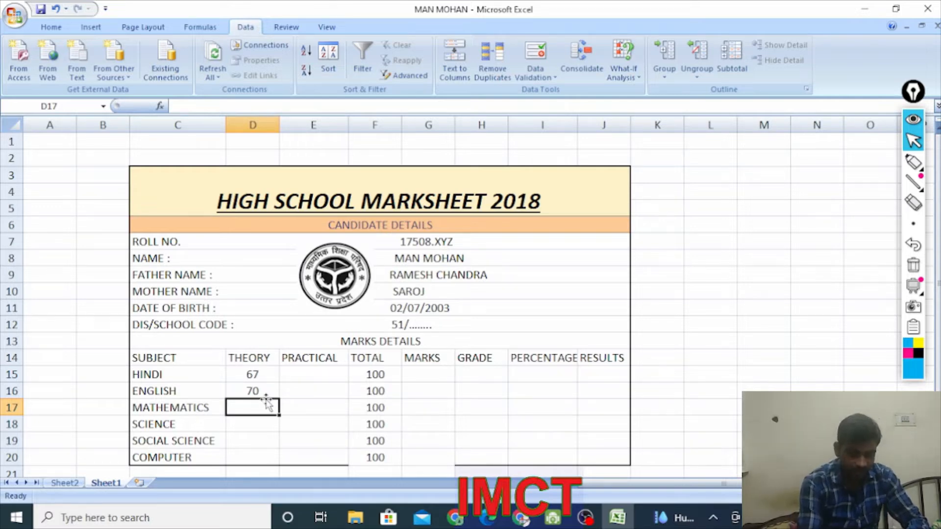
text(54)
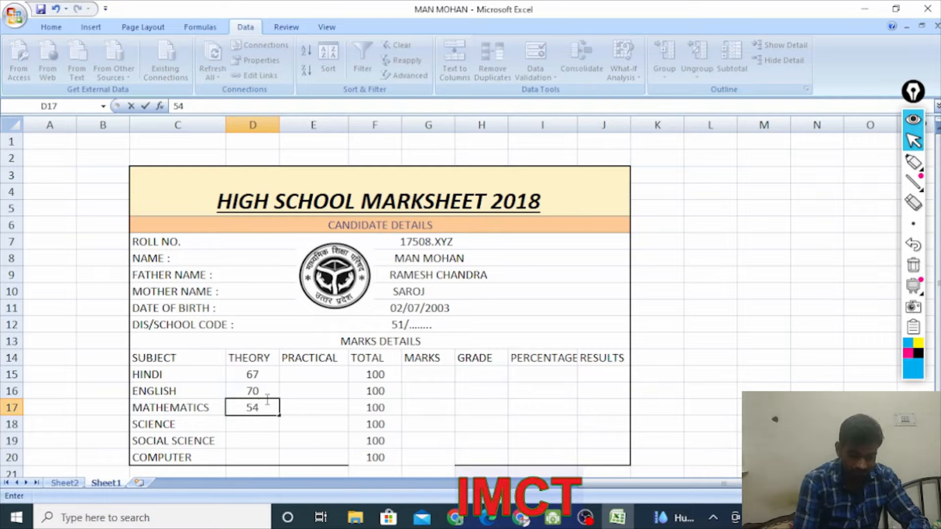
key(Return)
Test the lower validation limit by trying a theory mark of 10 for Science in D18, and clear the entry
text(10)
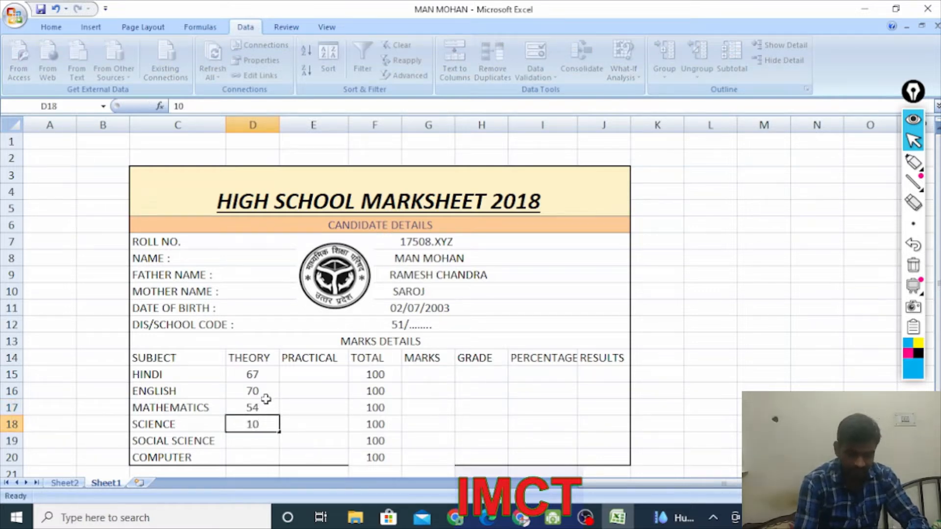
key(Return)
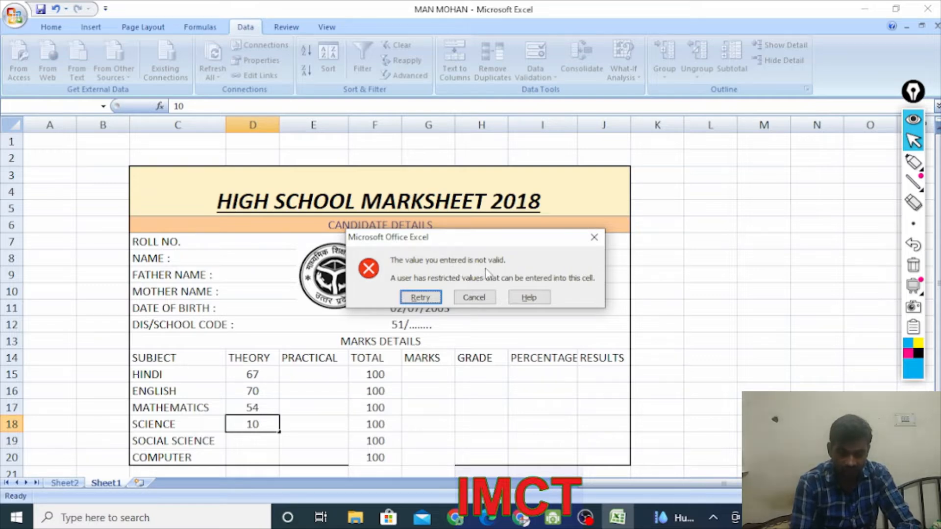
click(420, 297)
key(BackSpace)
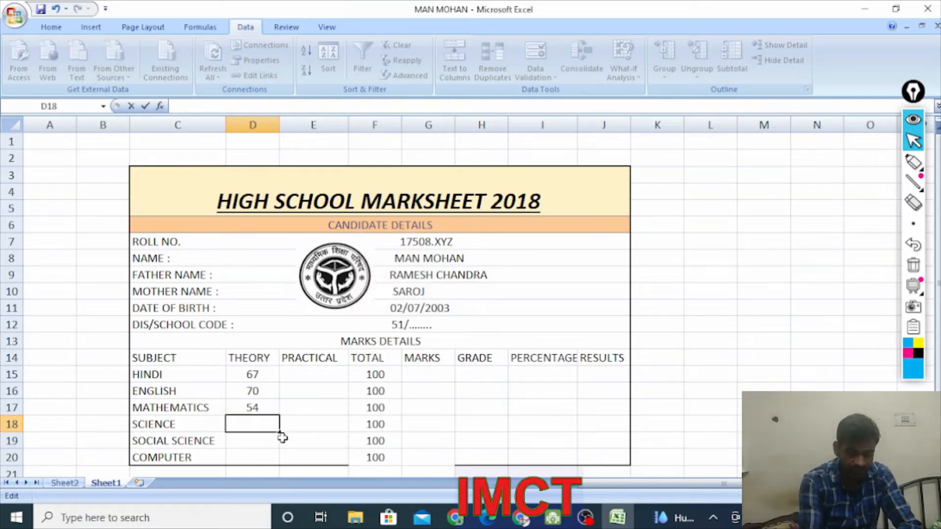
Enter theory marks of 65 for Science, 67 for Social Science and 65 for Computer in D18:D20
text(65)
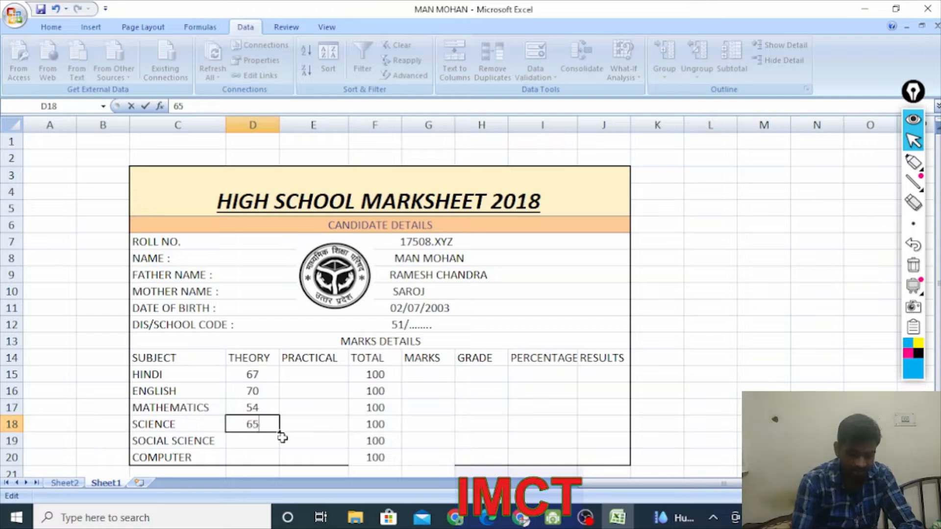
click(264, 441)
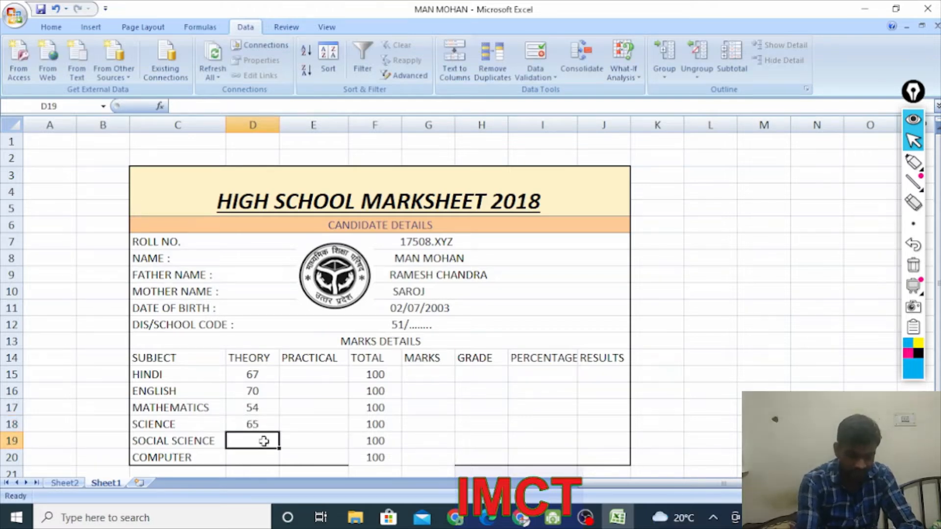
text(67)
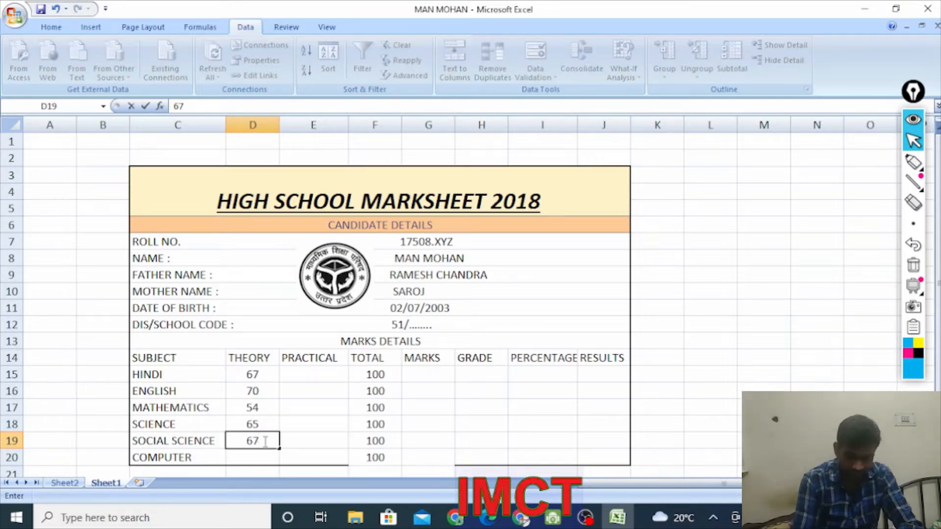
key(Return)
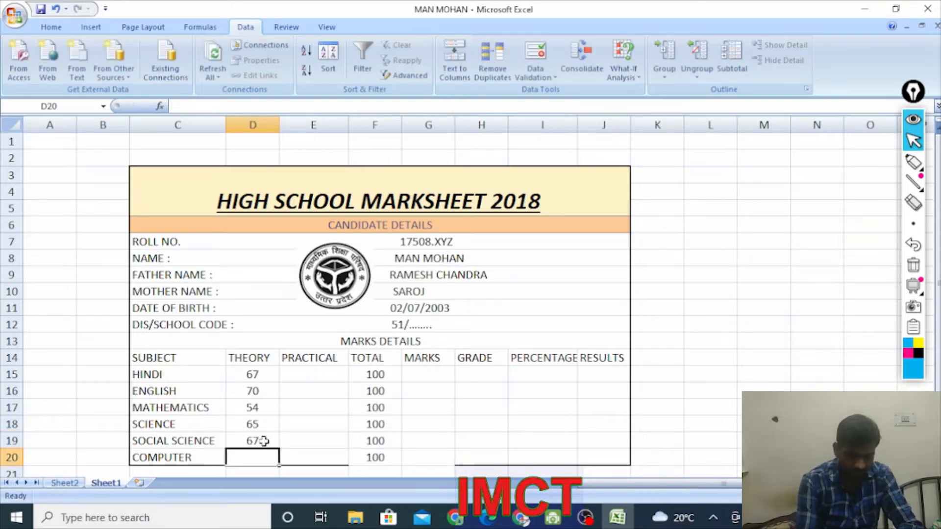
text(65)
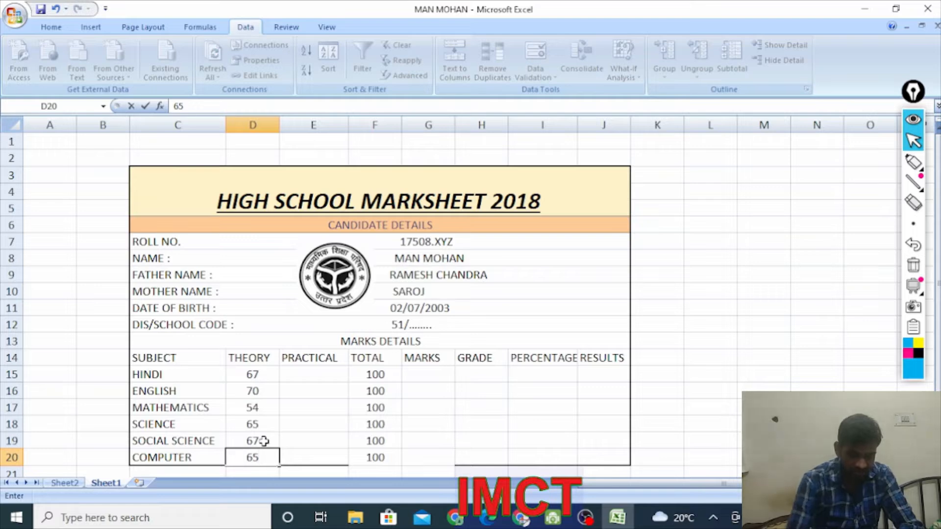
click(296, 430)
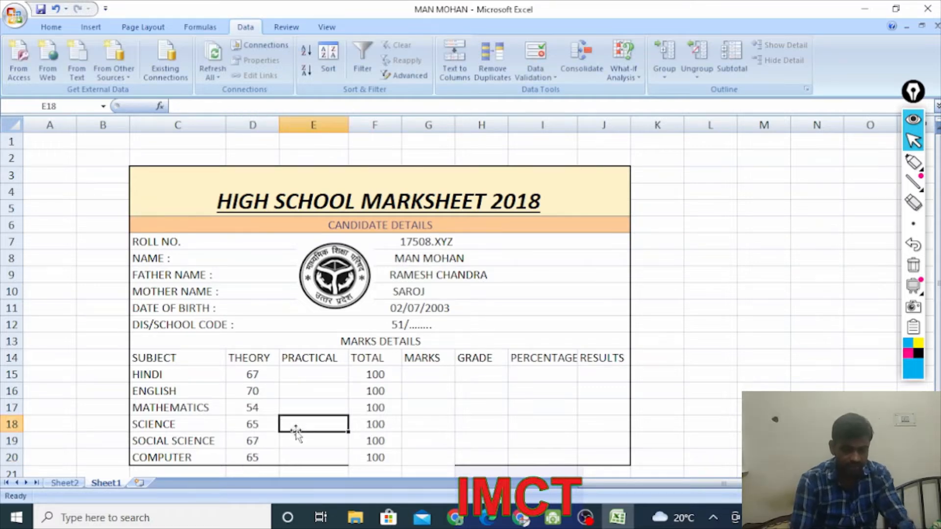
Enter a practical mark of 34 for Hindi in E15
click(326, 371)
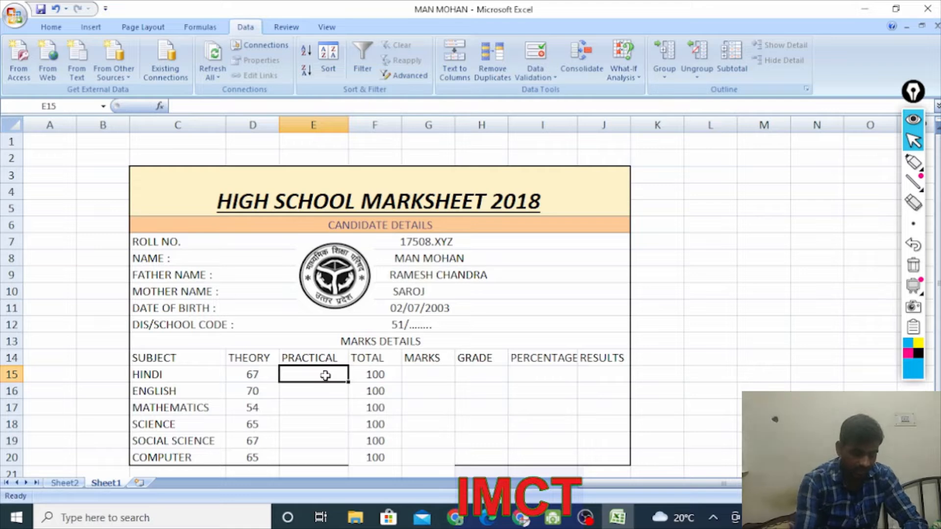
text(34)
key(Return)
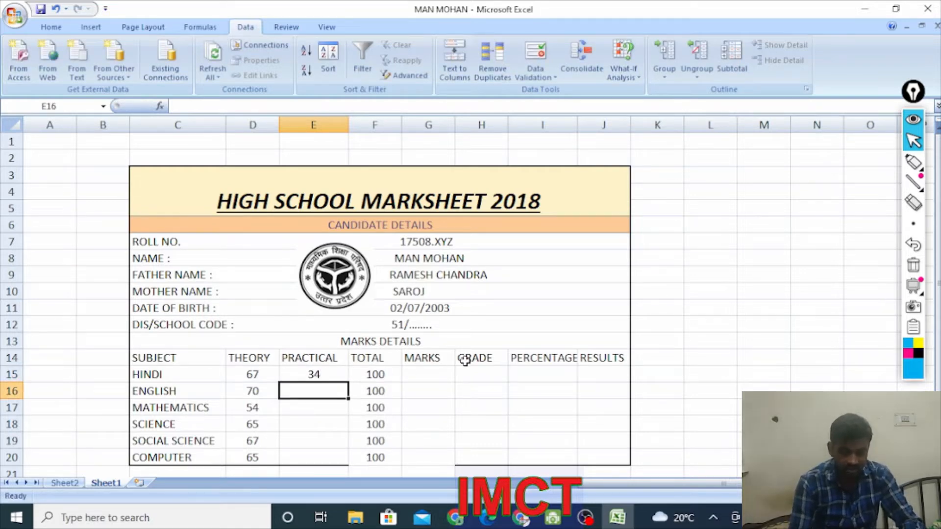
click(432, 376)
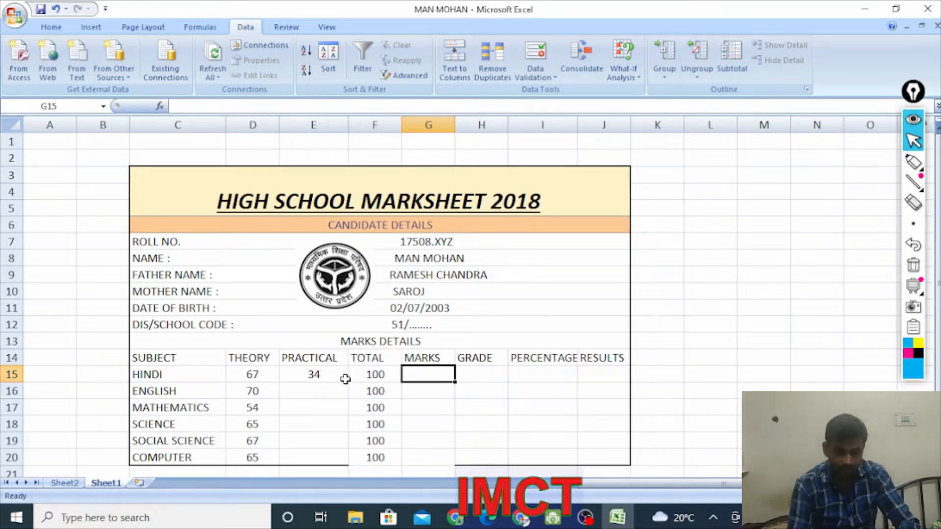
Clear the Hindi practical mark in E15
drag(345, 379, 364, 379)
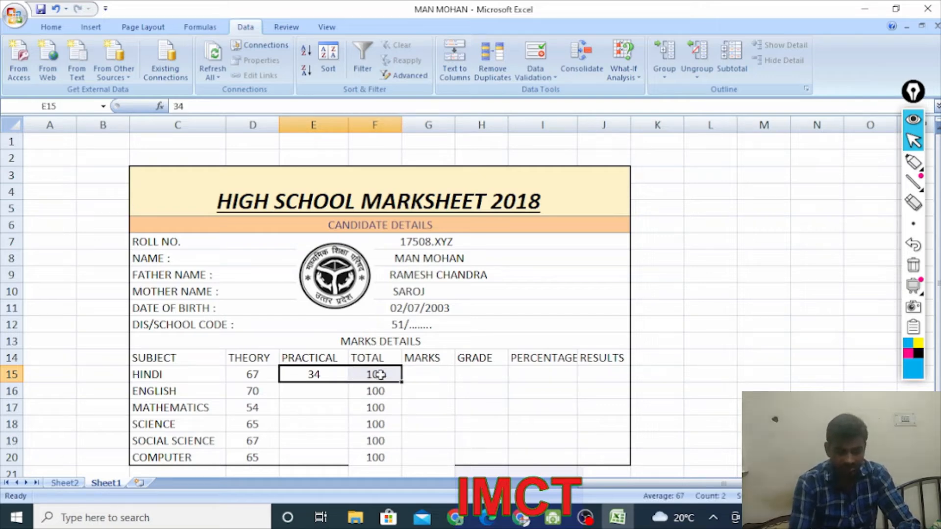
click(423, 380)
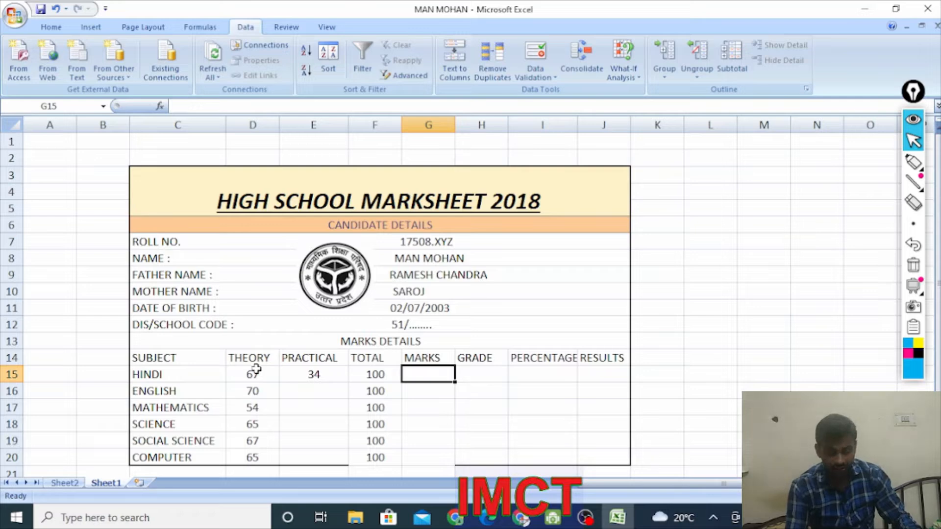
click(339, 374)
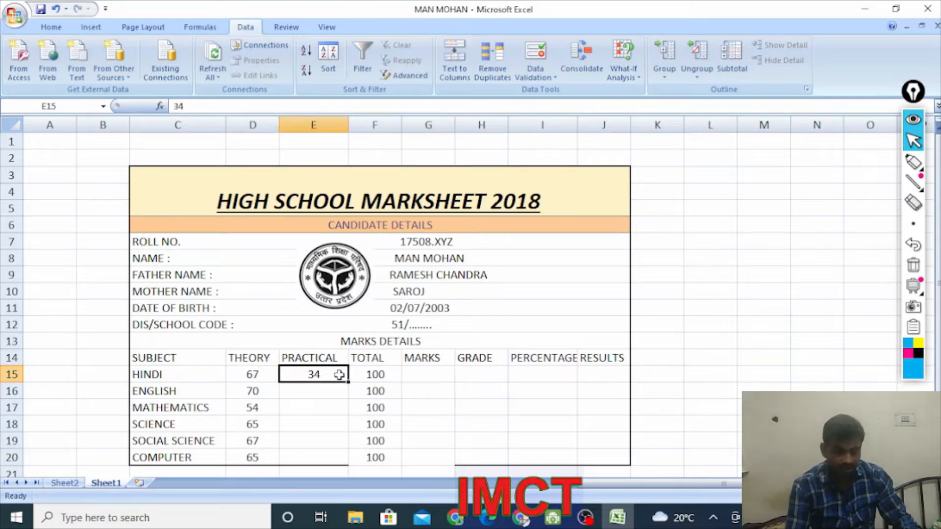
key(Delete)
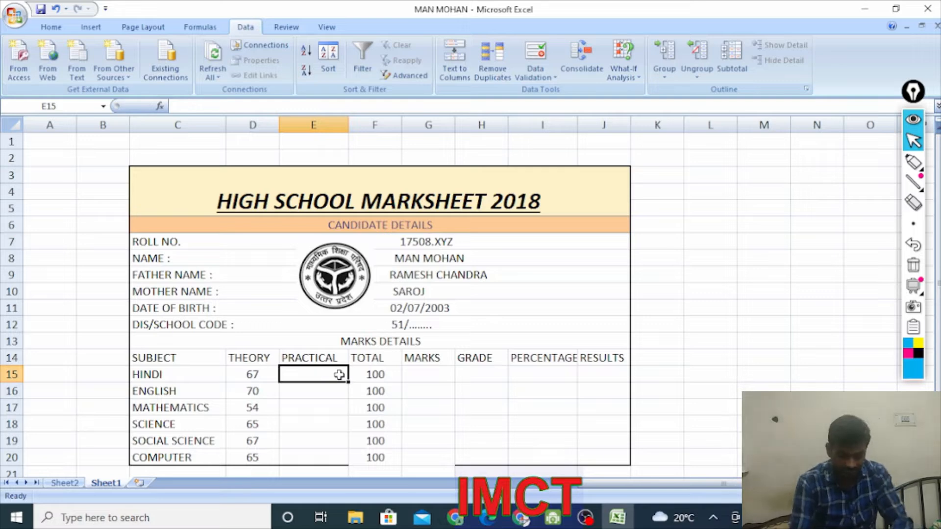
Restrict the practical marks in E15:E20 with data validation to whole numbers between 20 and 30
drag(339, 375, 333, 454)
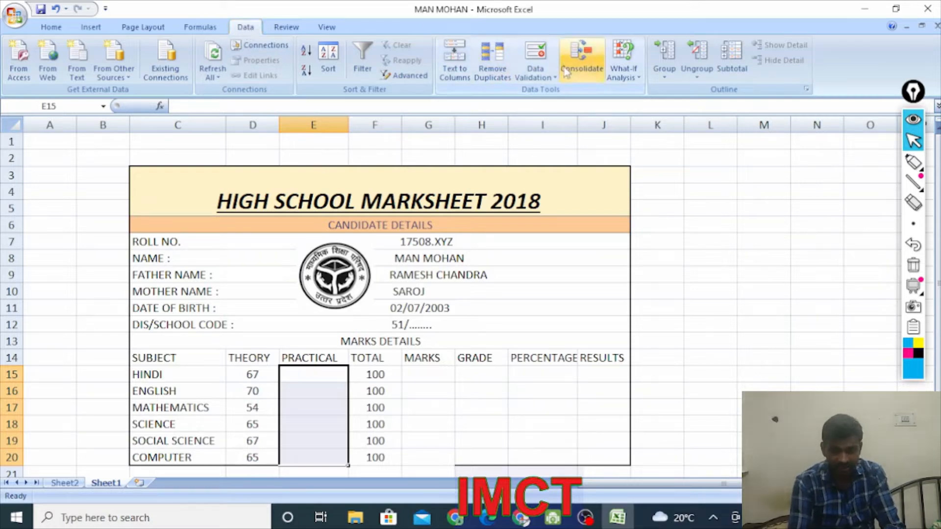
click(542, 64)
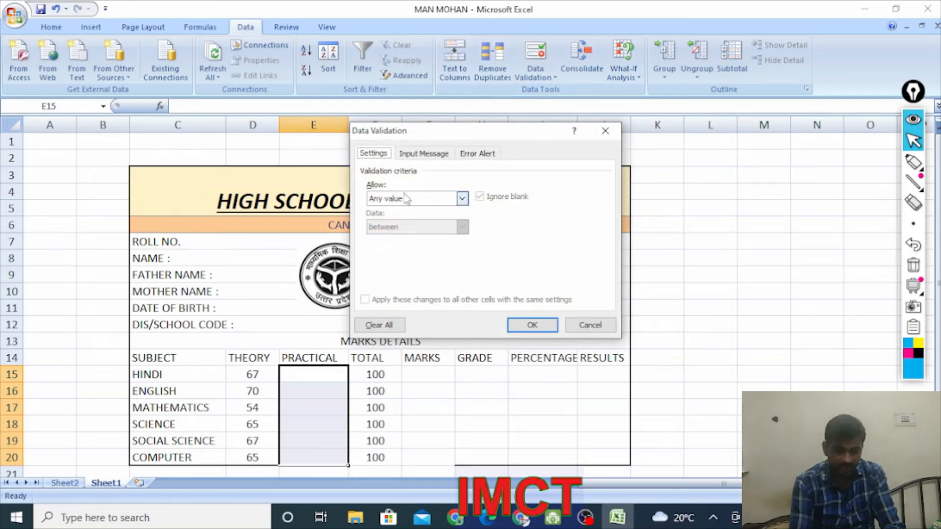
click(432, 201)
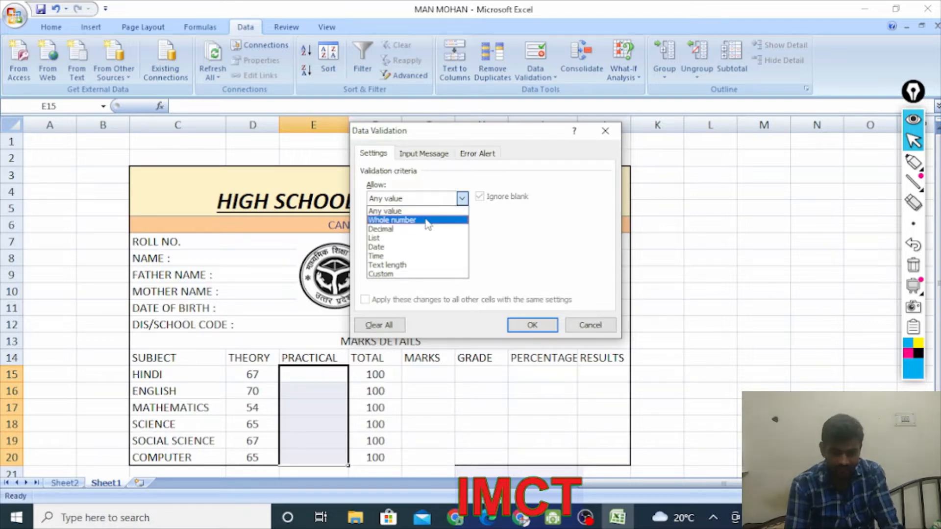
click(427, 221)
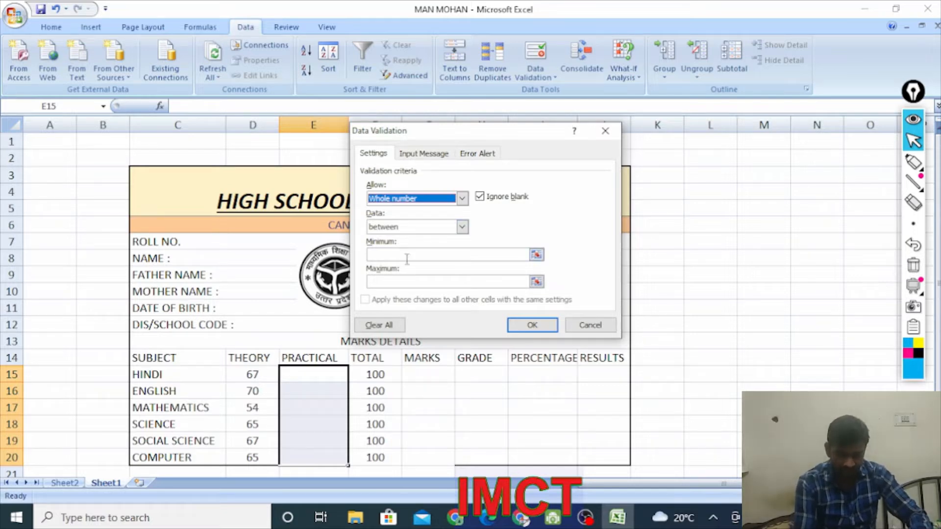
click(433, 258)
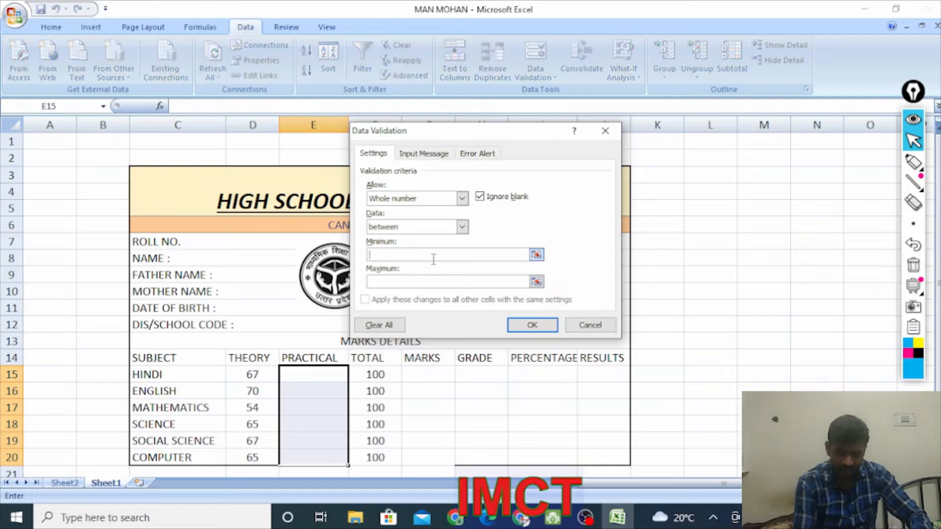
click(461, 227)
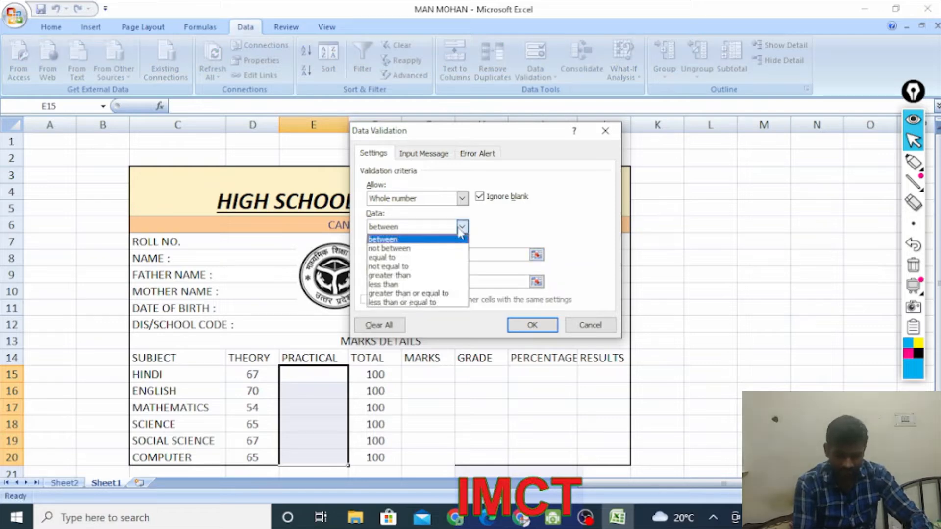
click(461, 228)
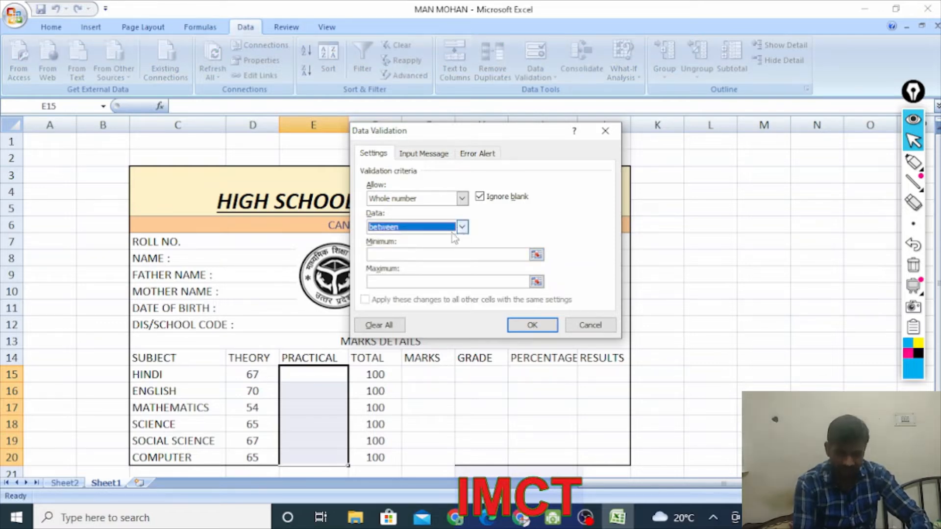
click(426, 254)
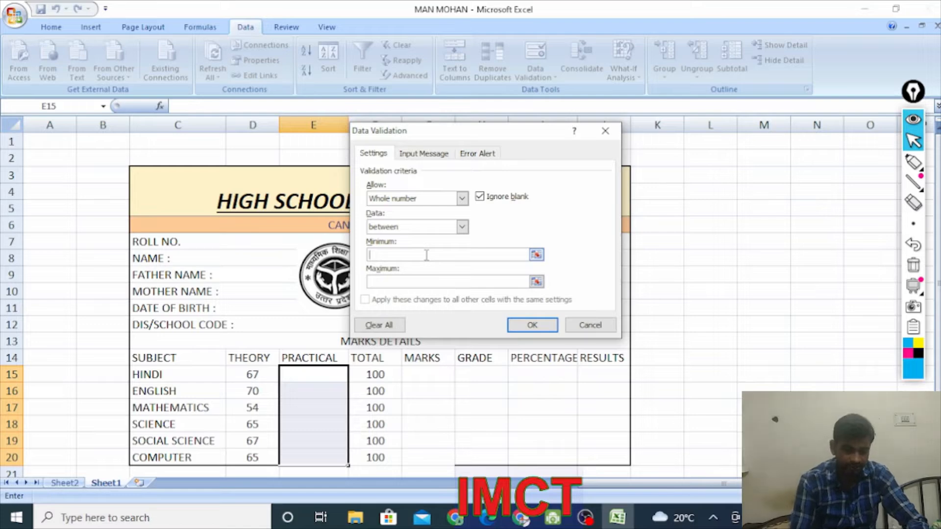
text(20)
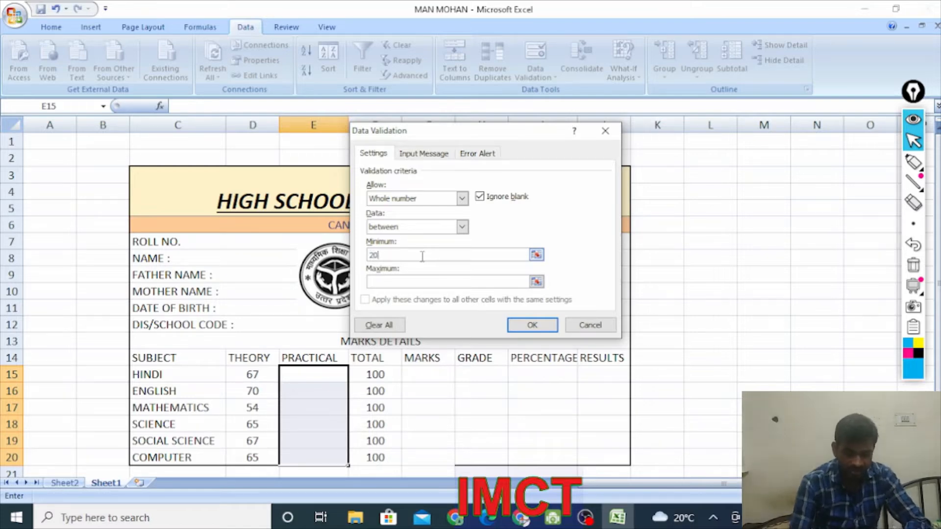
click(422, 283)
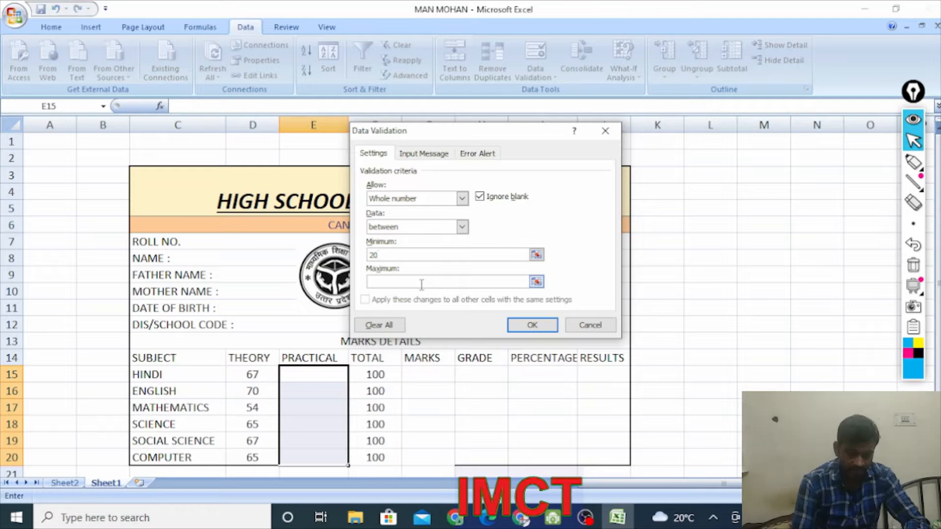
text(30)
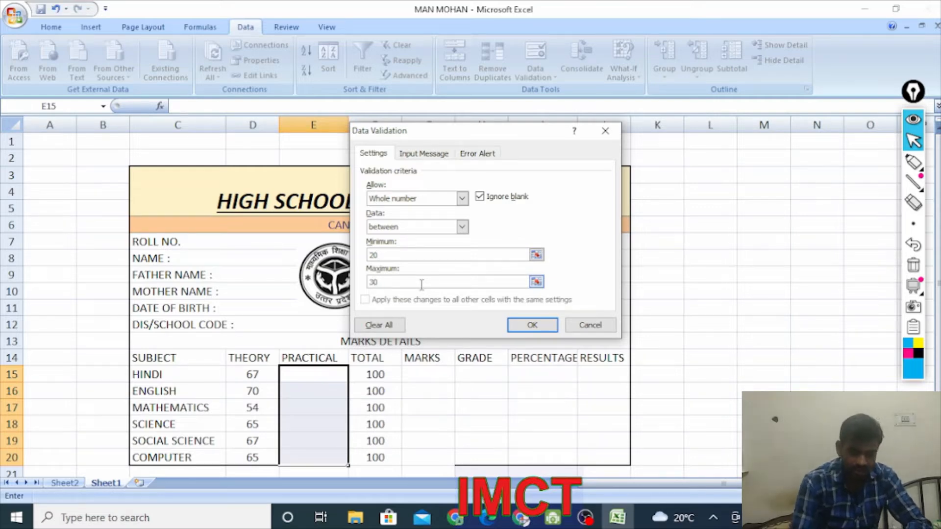
click(543, 325)
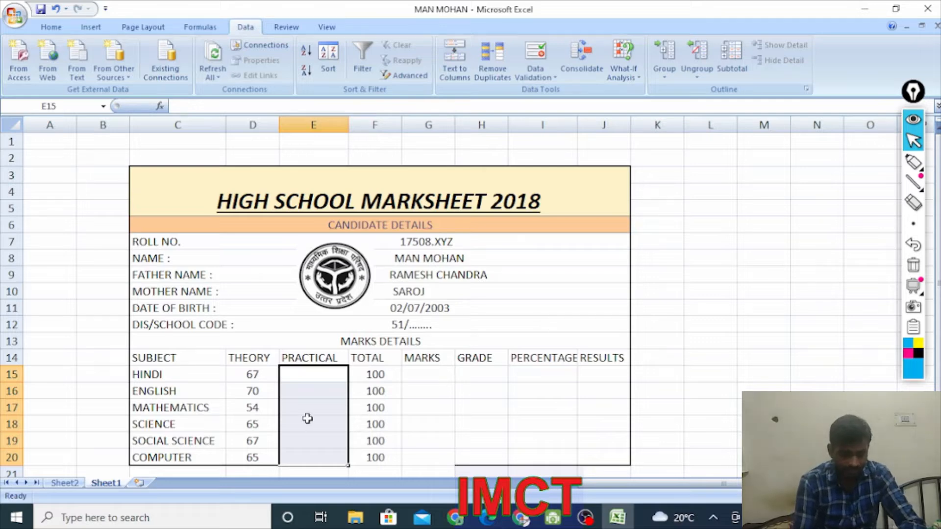
Enter a practical mark of 23 for Hindi in E15
click(320, 375)
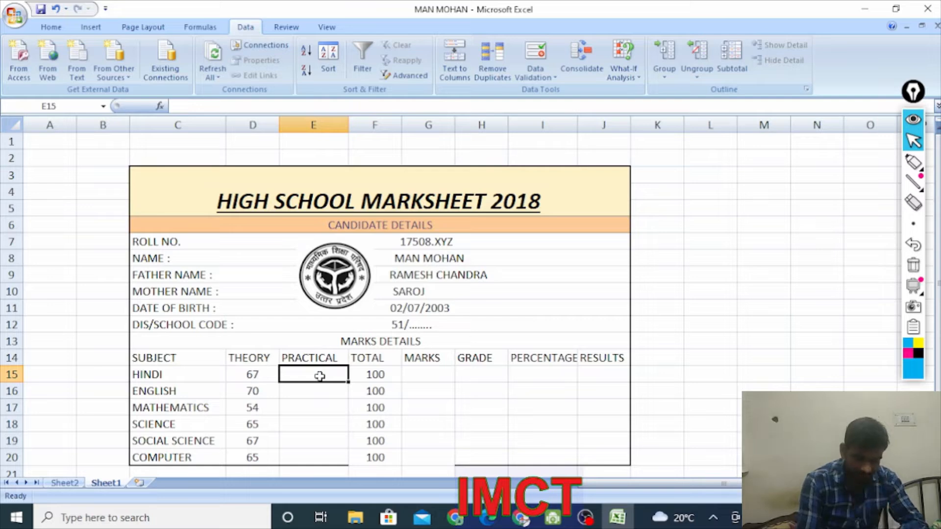
text(22)
key(Return)
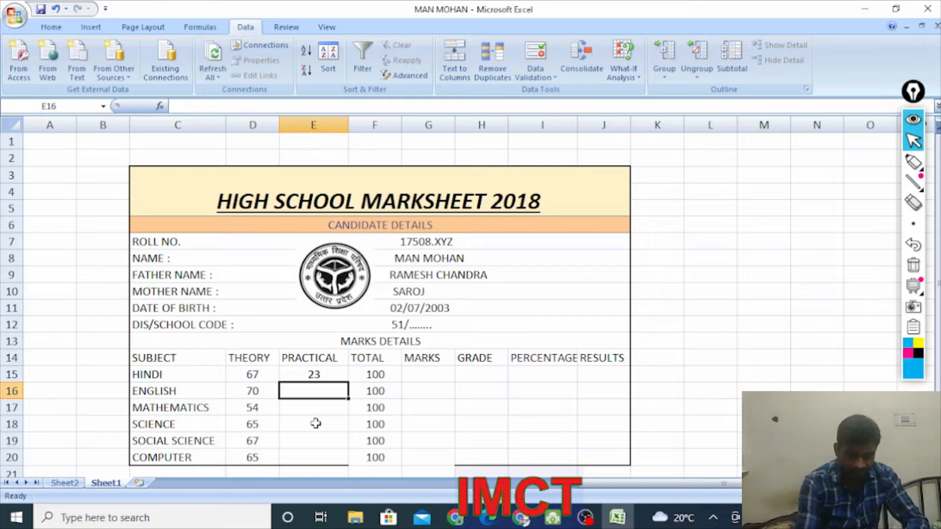
Test the upper validation limit by trying a practical mark of 35 for English in E16, and cancel the entry
text(35)
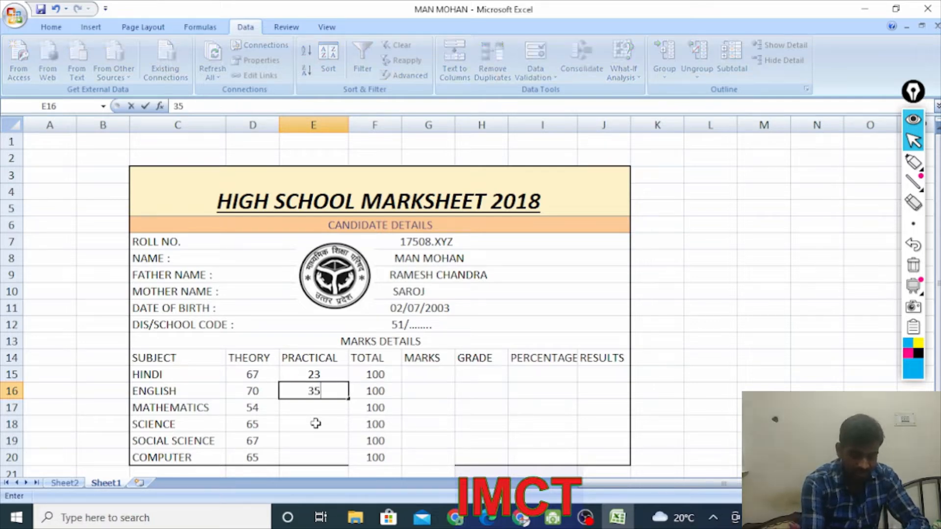
key(Return)
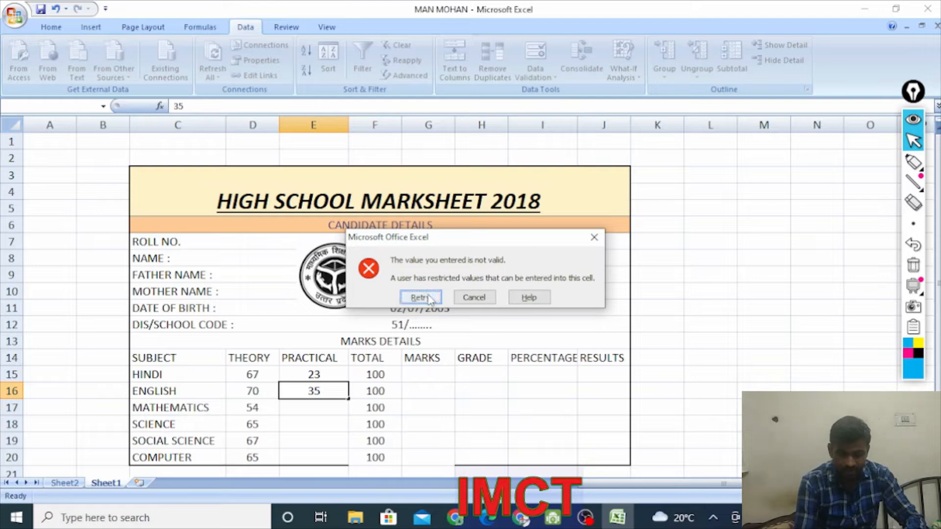
click(485, 299)
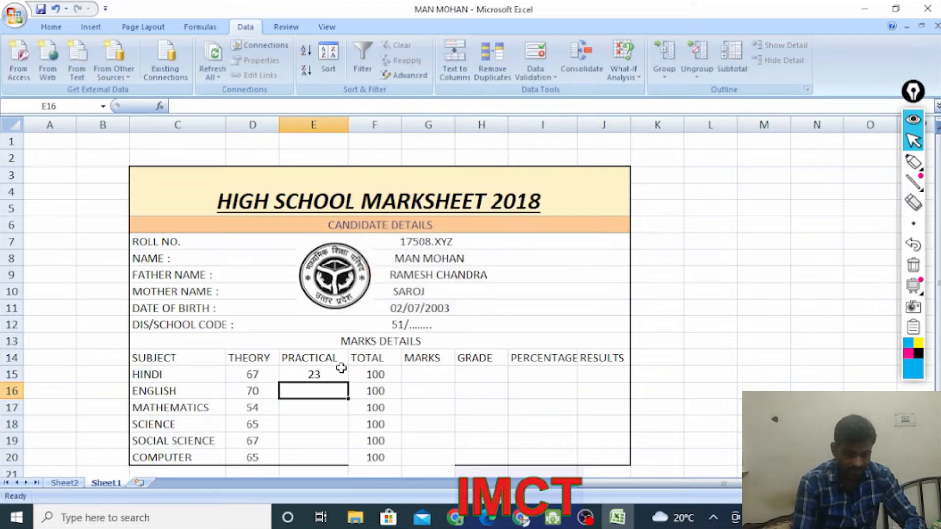
Enter practical marks of 30 for English and 29 for Mathematics in E16:E17
text(30)
key(Return)
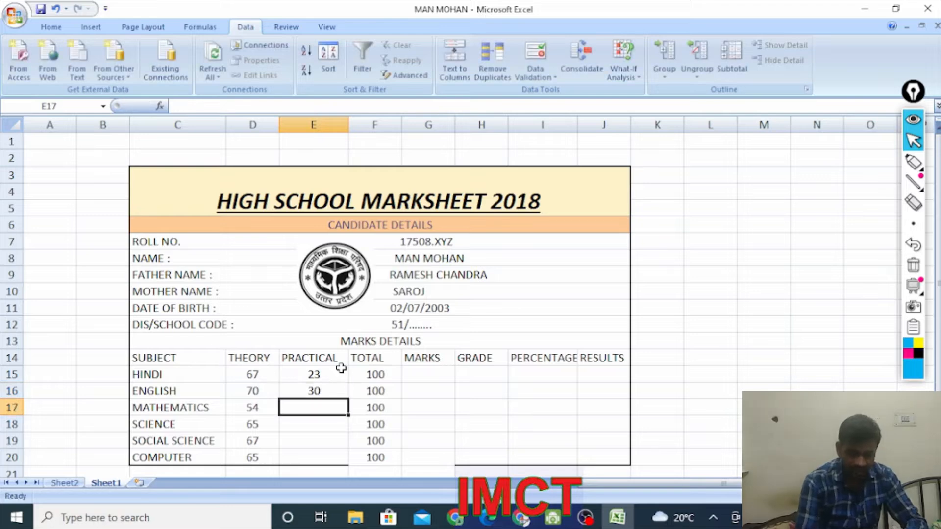
text(29)
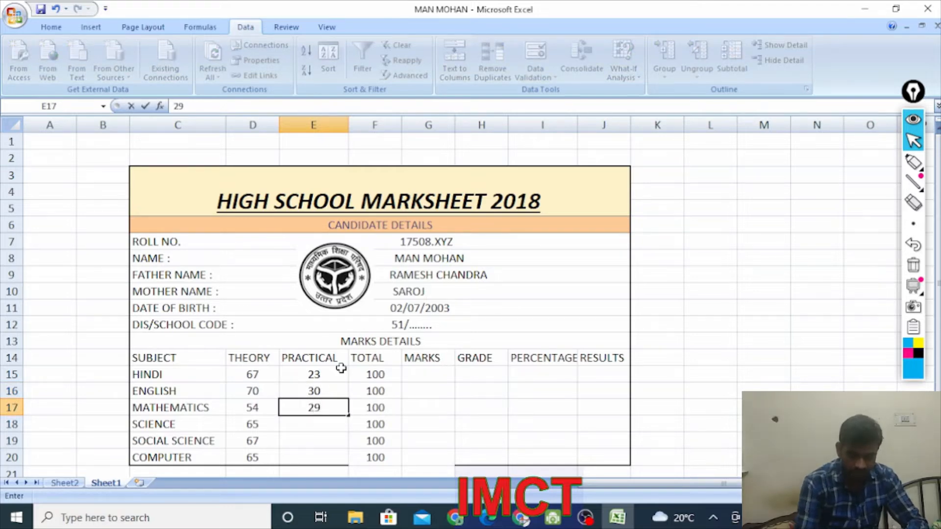
key(Return)
Try a practical mark of 35 for Science in E18, and cancel the entry
text(35)
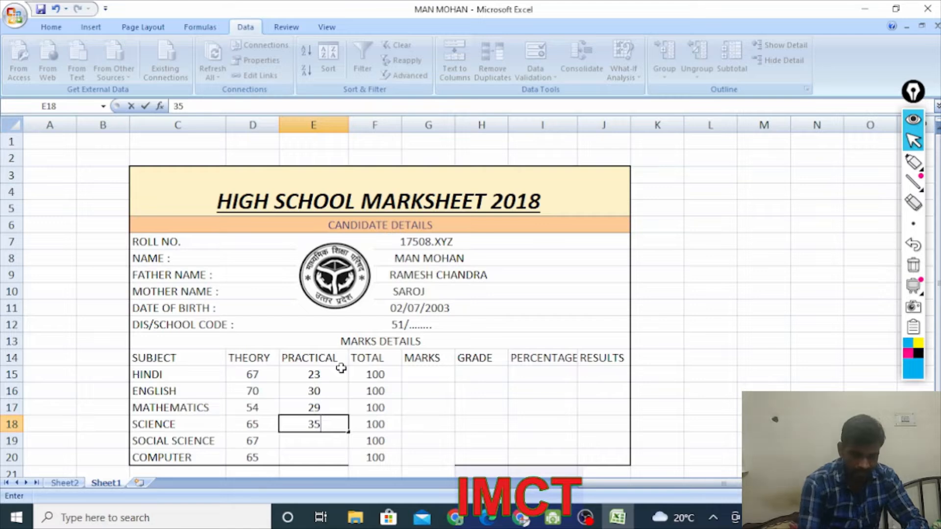
key(Return)
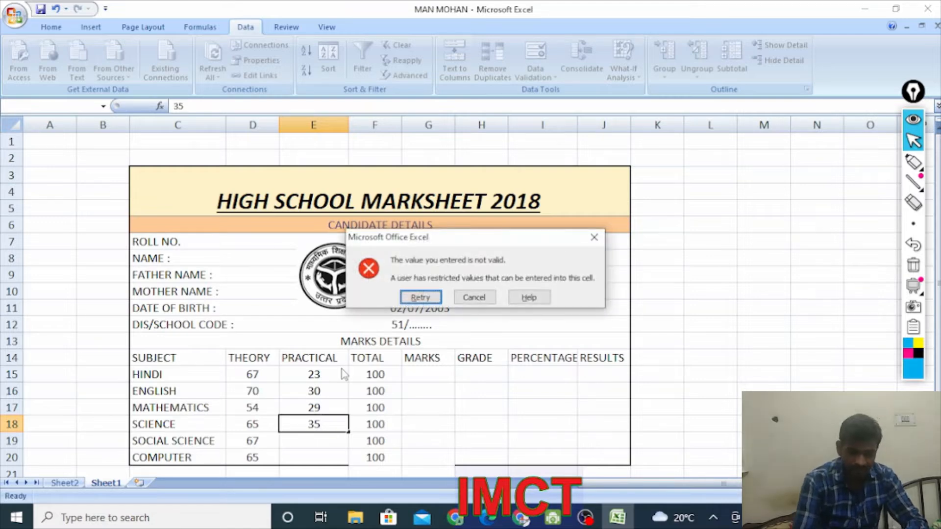
click(473, 297)
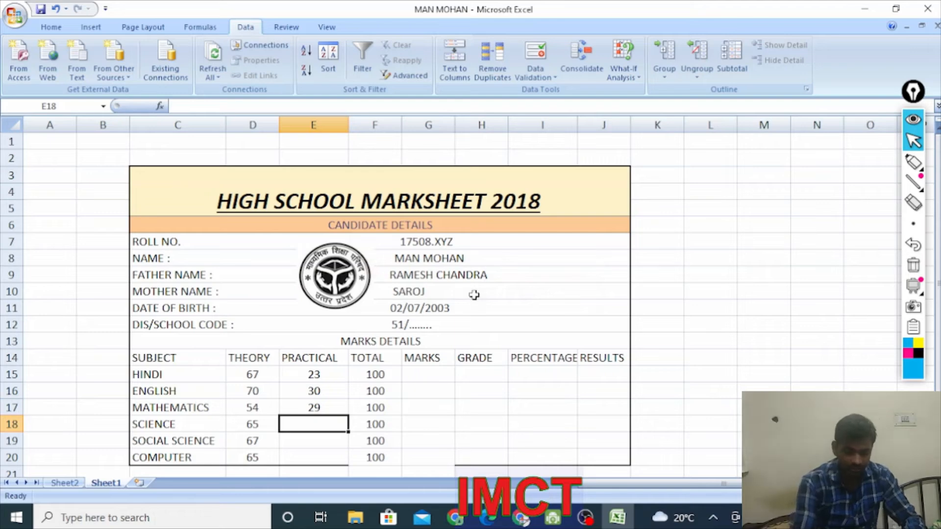
Enter practical marks of 30 for Science, 29 for Social Science and 30 for Computer in E18:E20
text(31)
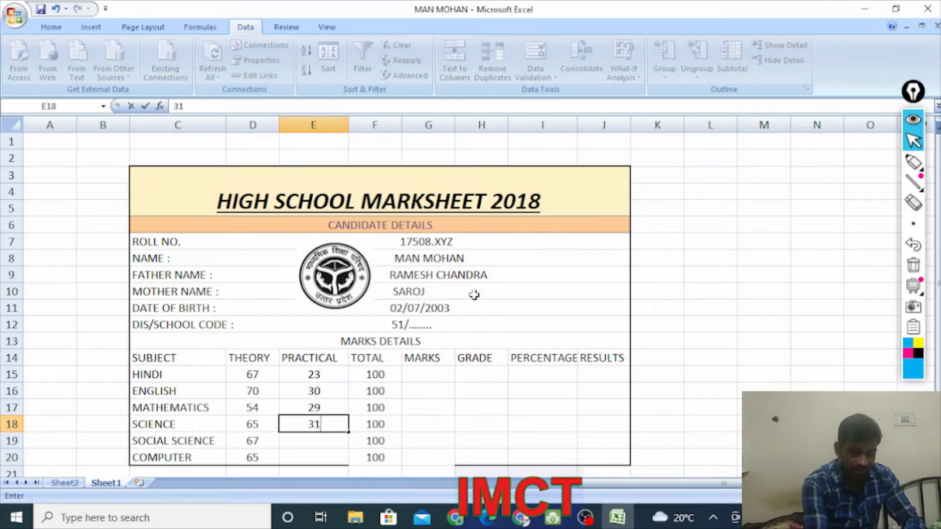
key(BackSpace)
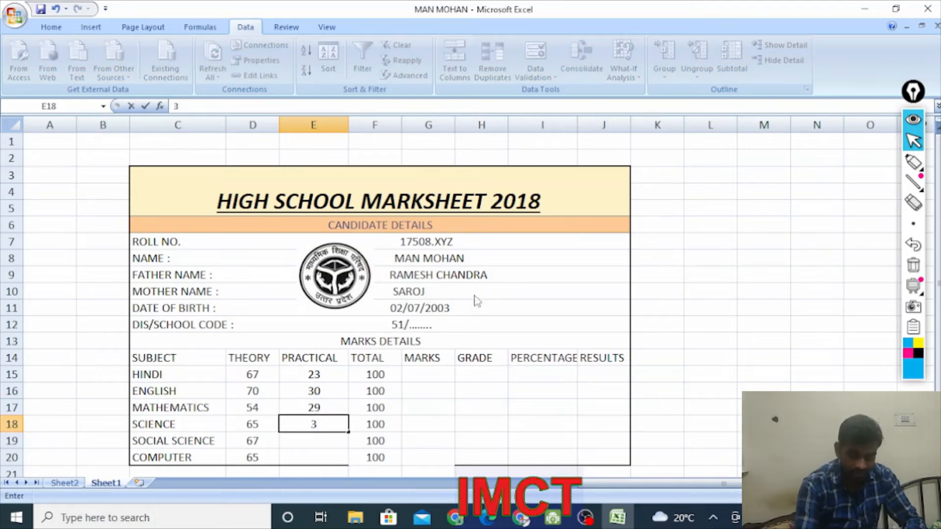
text(0)
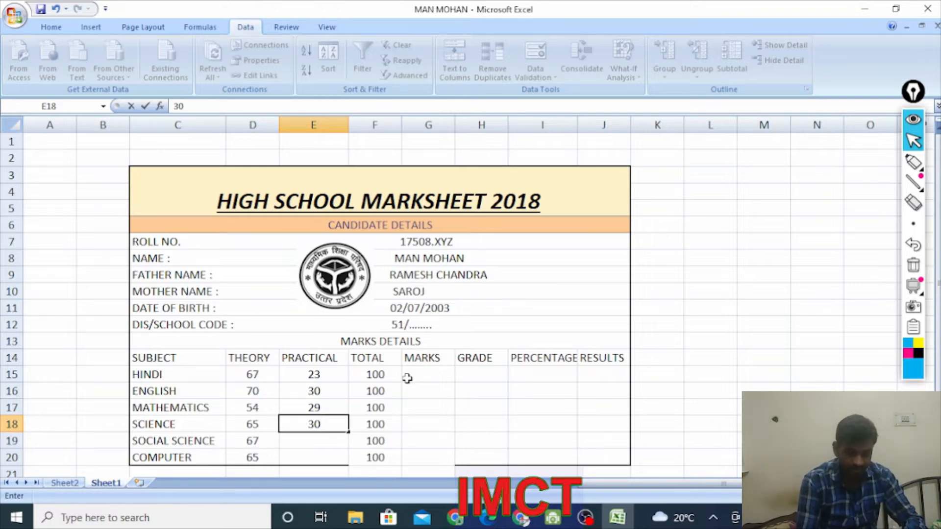
click(319, 436)
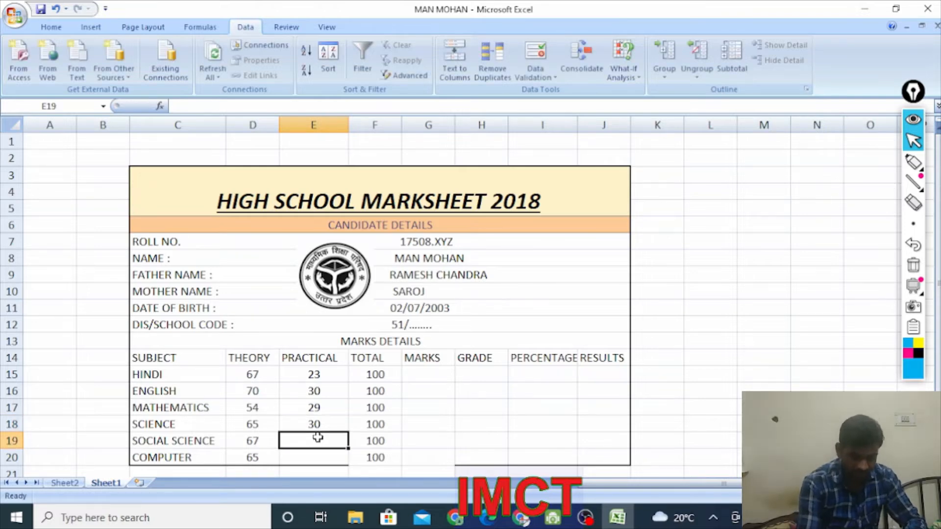
text(29)
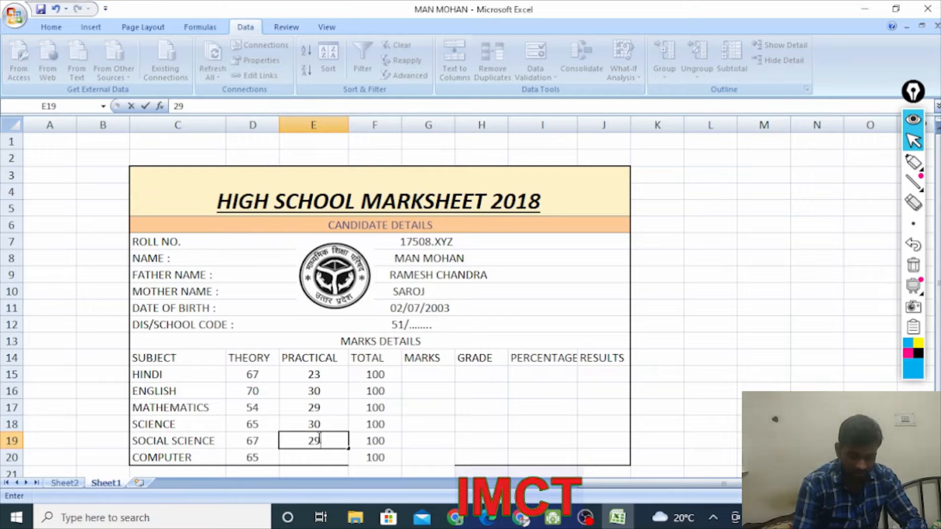
key(Return)
text(30)
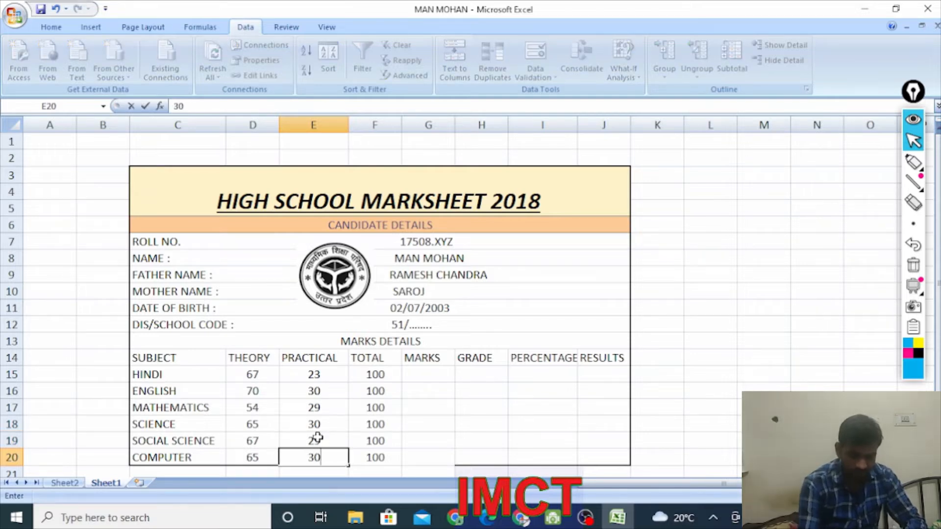
click(345, 403)
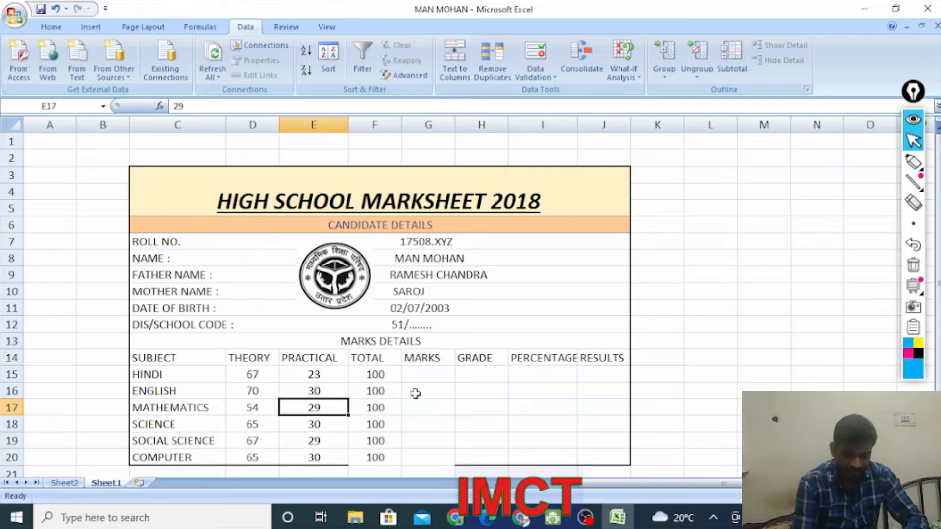
Calculate the Hindi marks in G15 with =SUM(D15:E15) and fill the formula down through G20 for all subjects
click(432, 372)
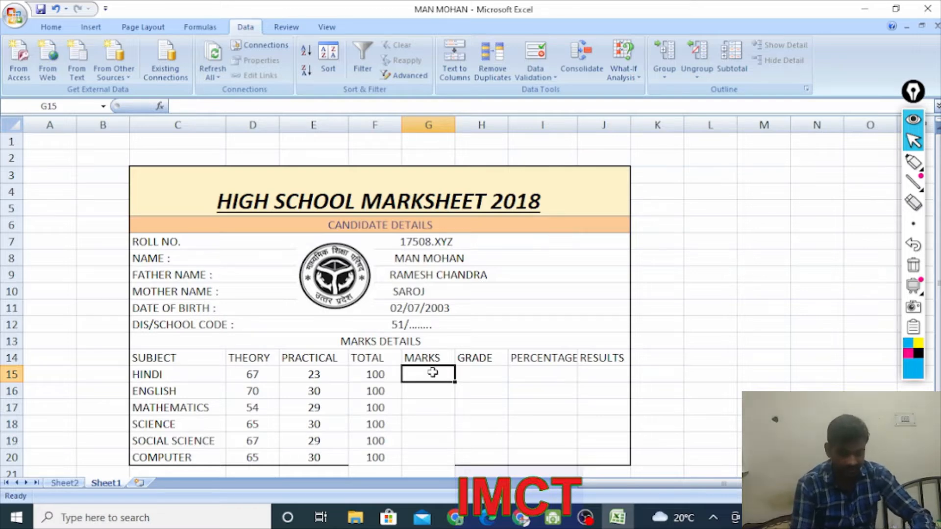
text(=)
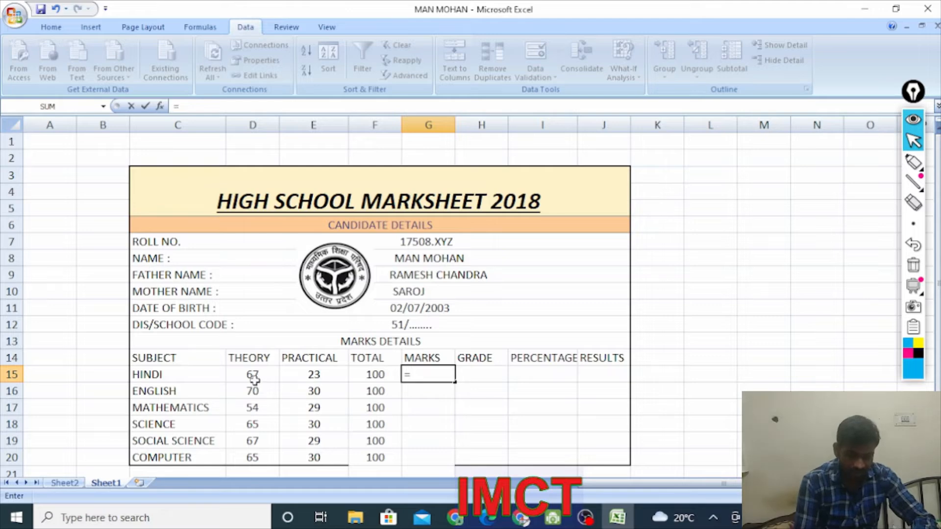
text(sum)
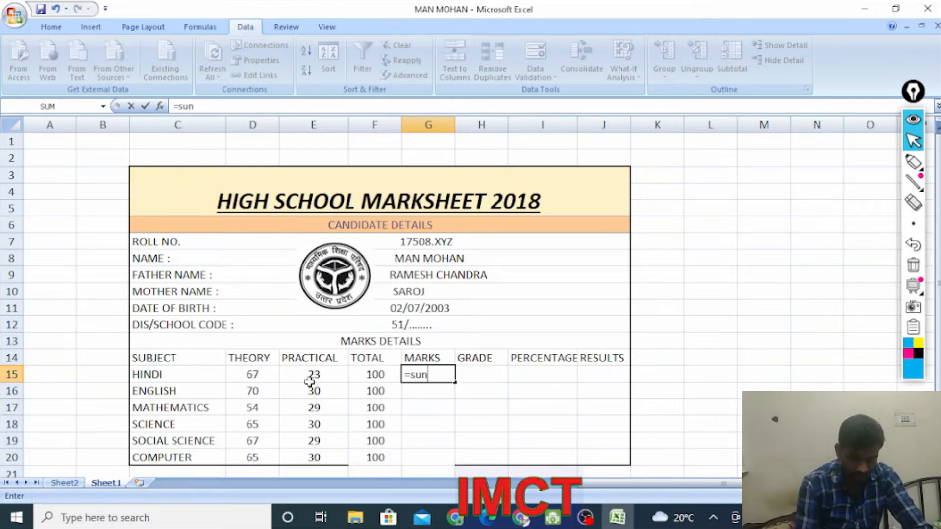
text(()
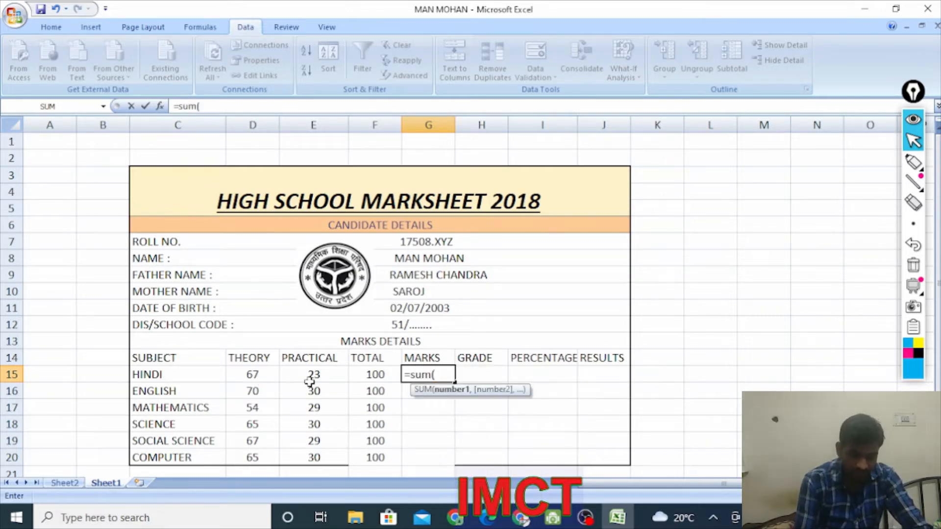
drag(265, 375, 299, 374)
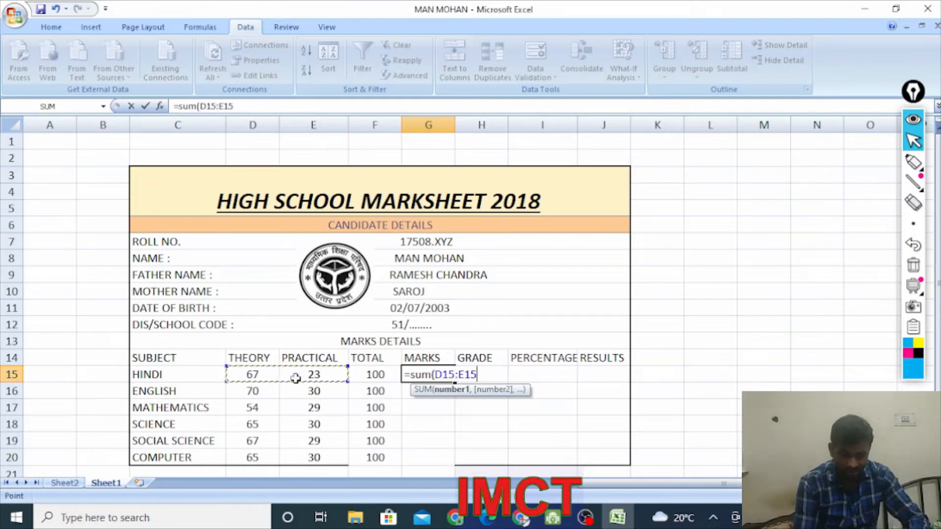
text())
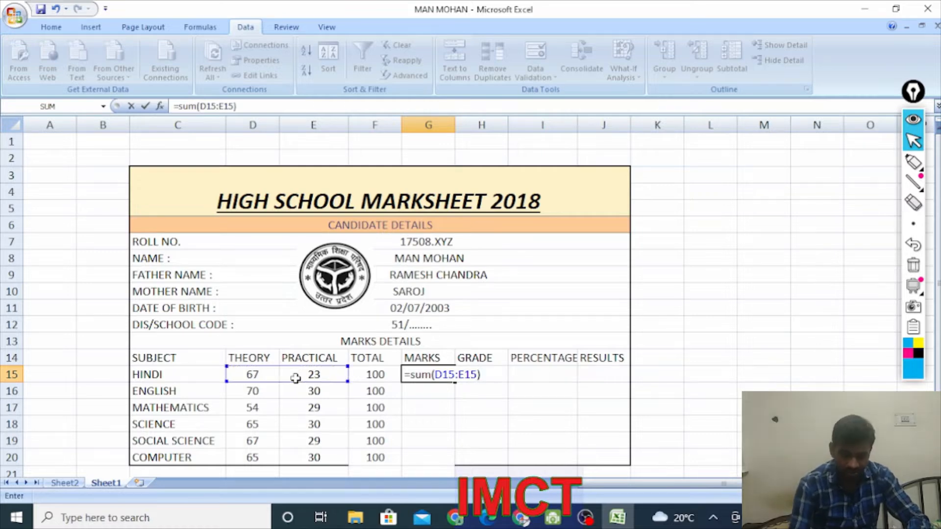
key(Return)
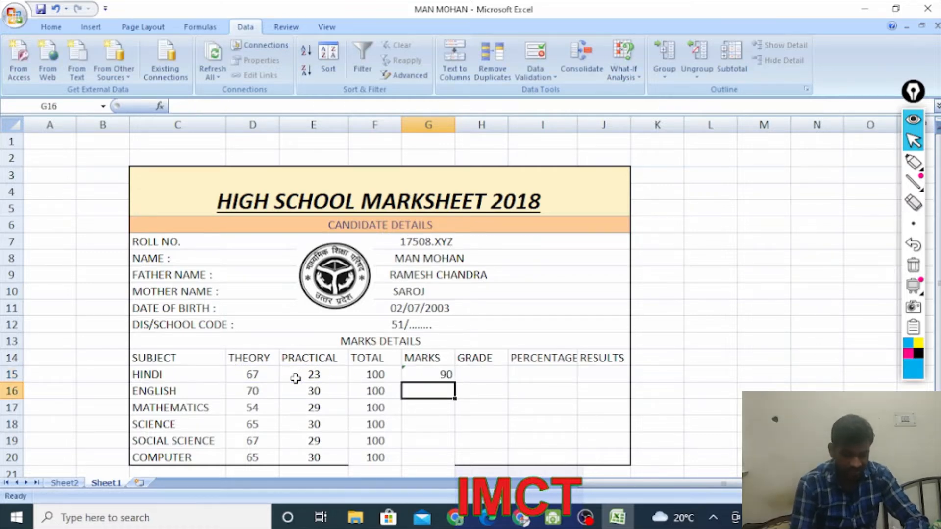
click(427, 377)
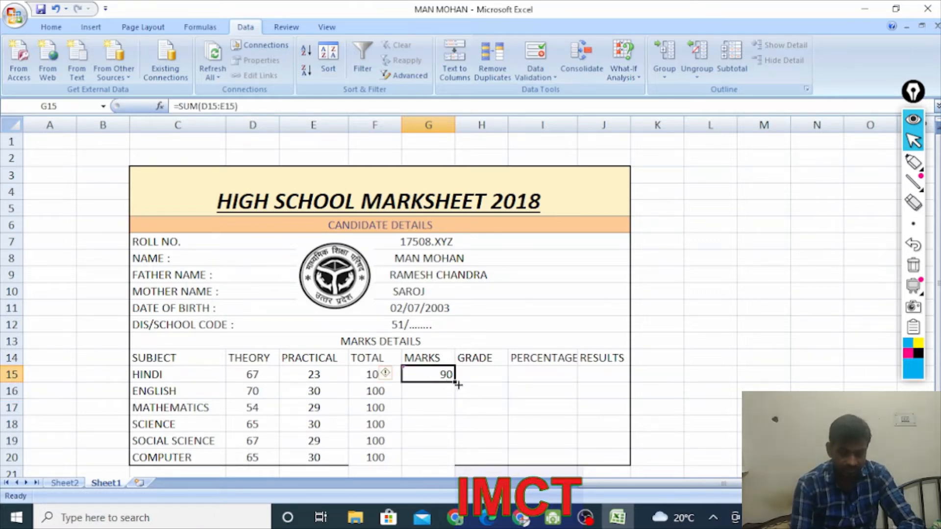
drag(457, 385, 454, 465)
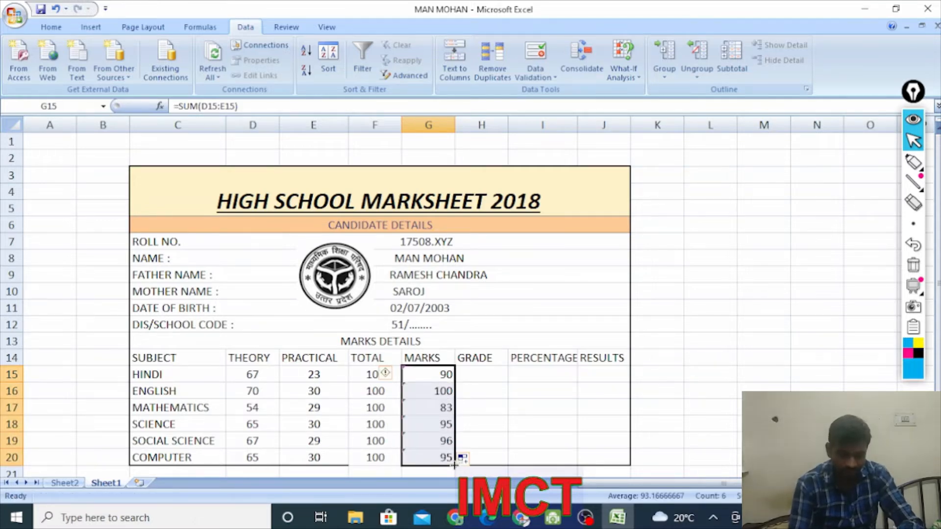
Change the English theory mark in D16 to 69
click(429, 389)
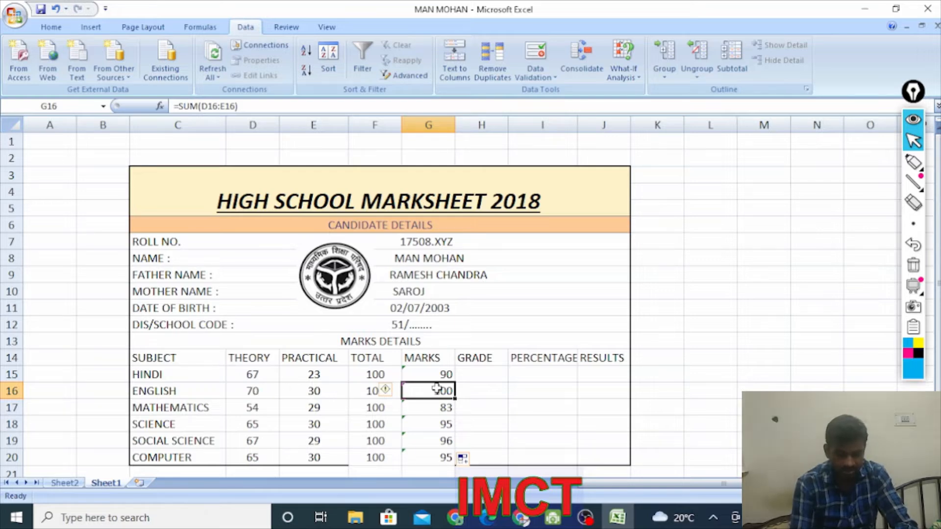
click(248, 392)
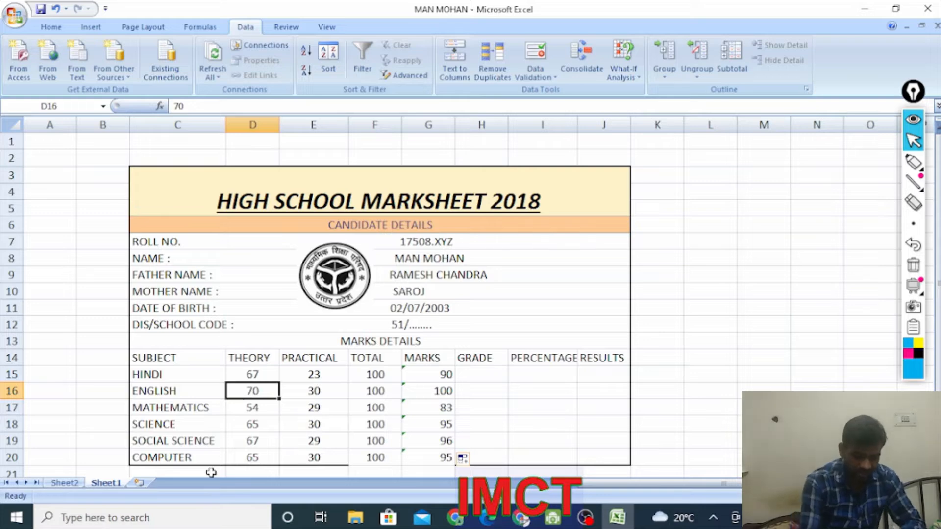
text(79)
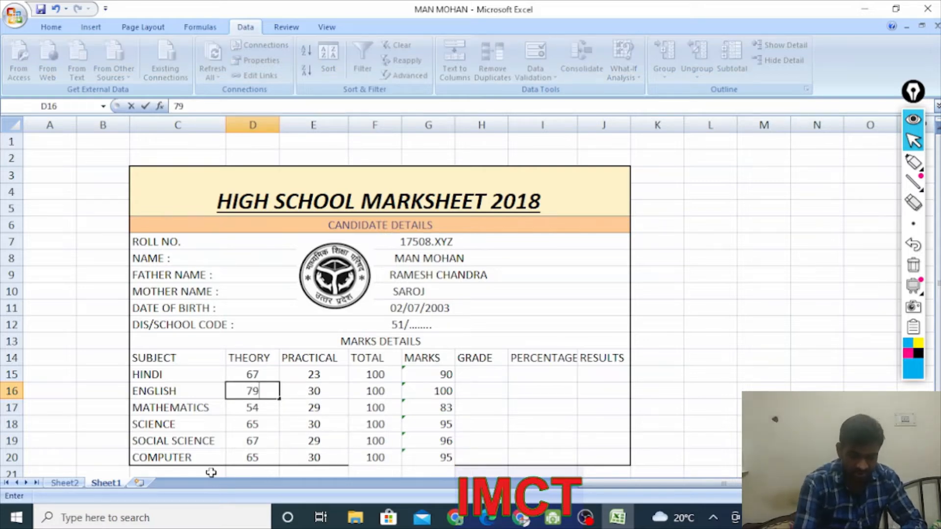
key(BackSpace)
key(BackSpace)
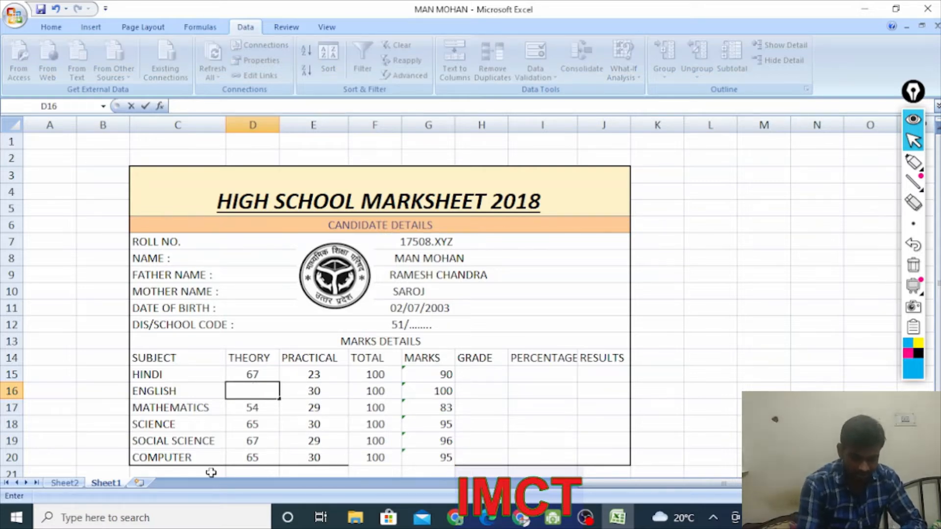
text(69)
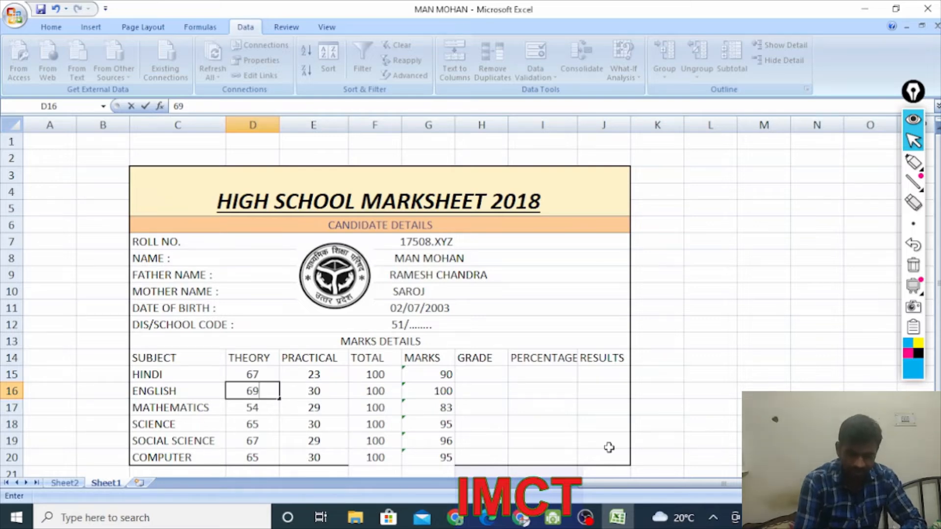
click(544, 423)
click(474, 373)
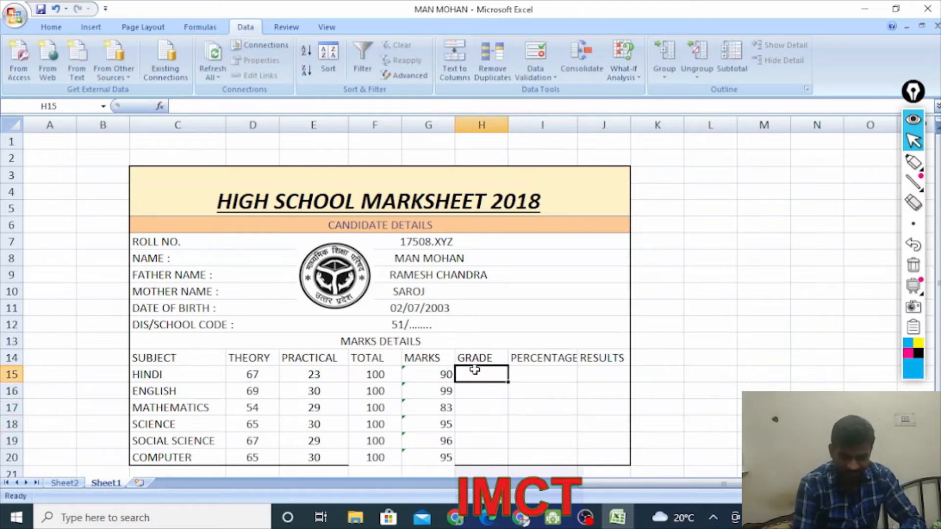
click(518, 410)
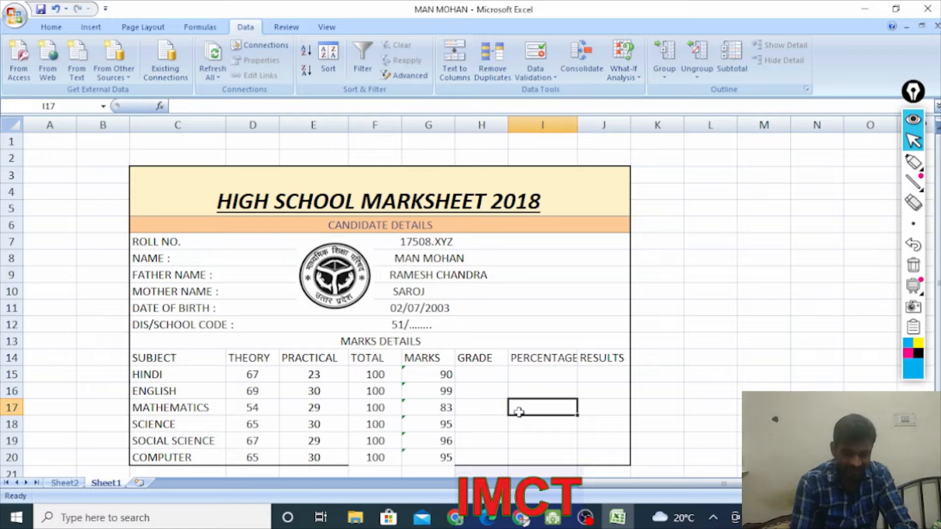
click(504, 374)
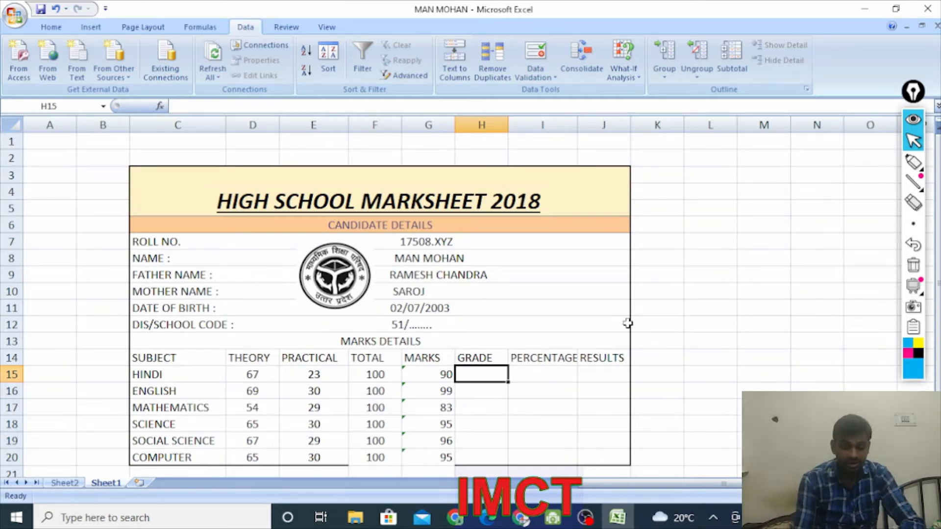
click(738, 310)
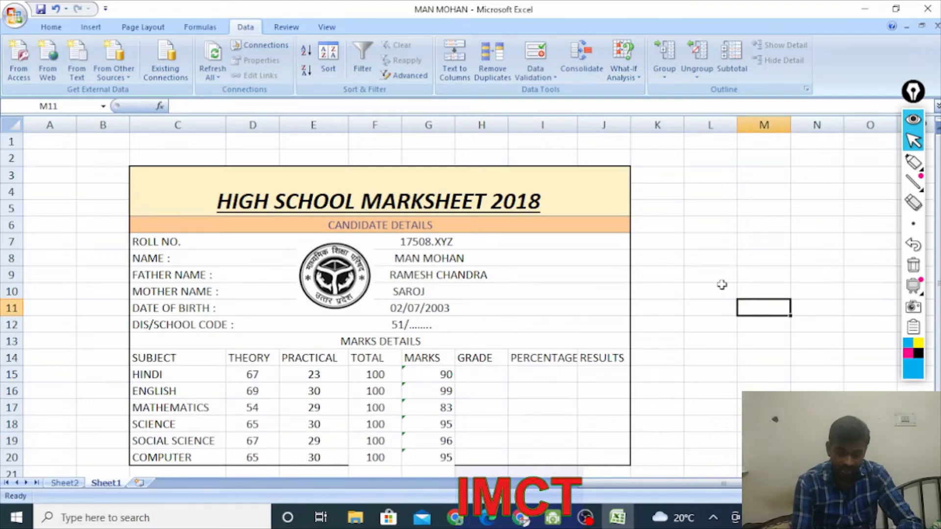
click(697, 292)
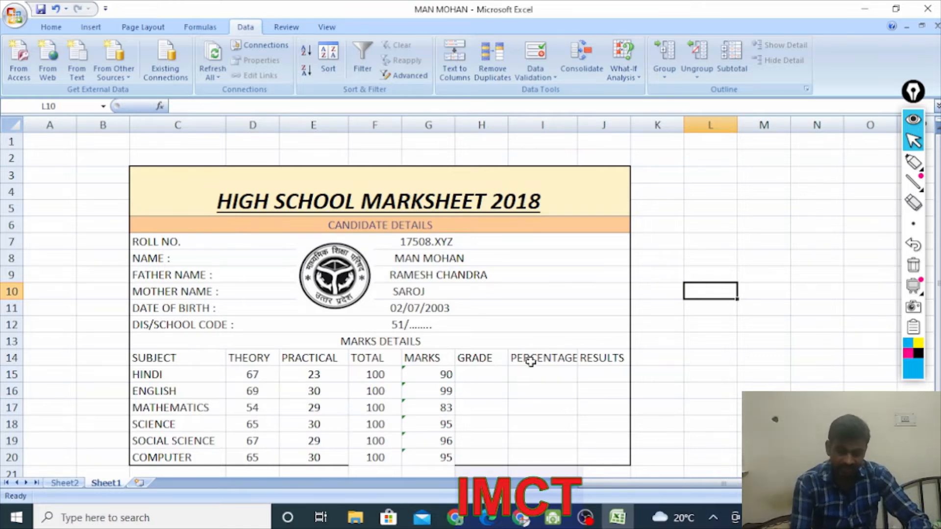
drag(480, 388, 539, 375)
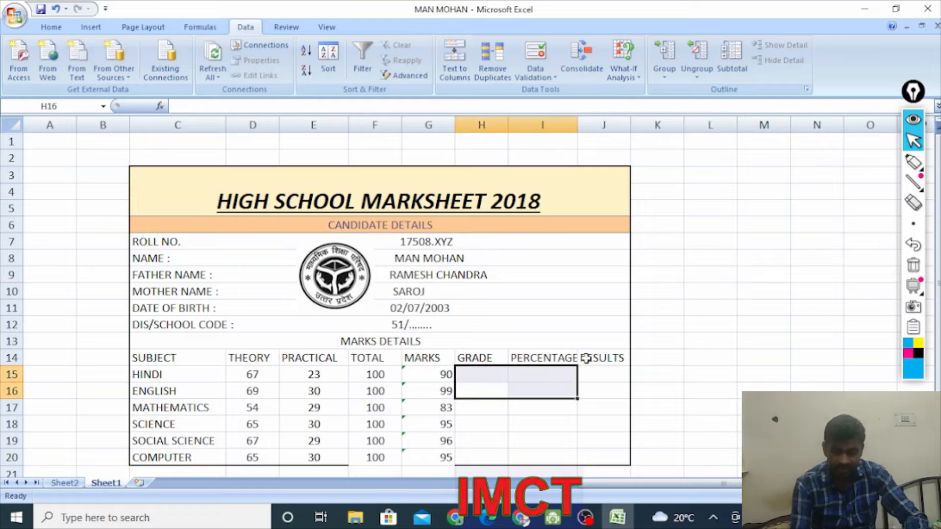
List the grade threshold marks 90, 80, 70, 60, 50 and 40 down M7:M12, outside the marksheet
click(762, 242)
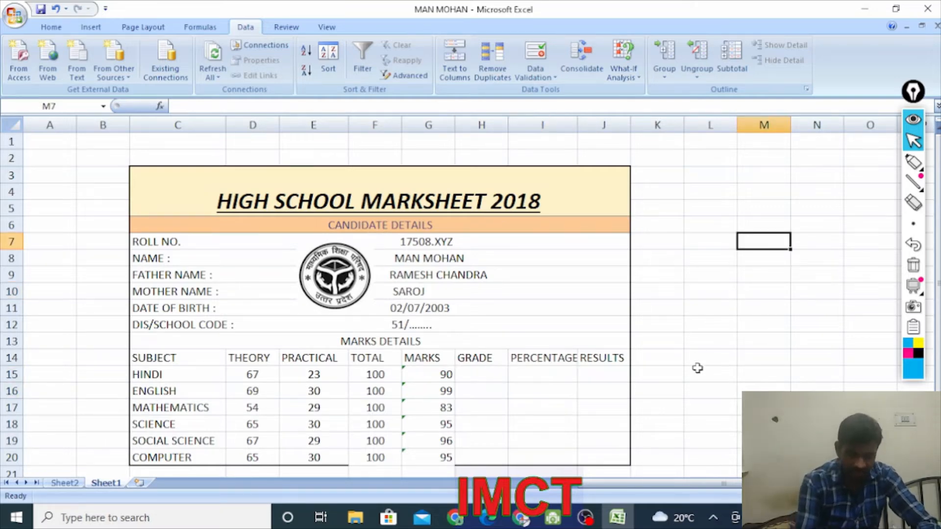
text(90)
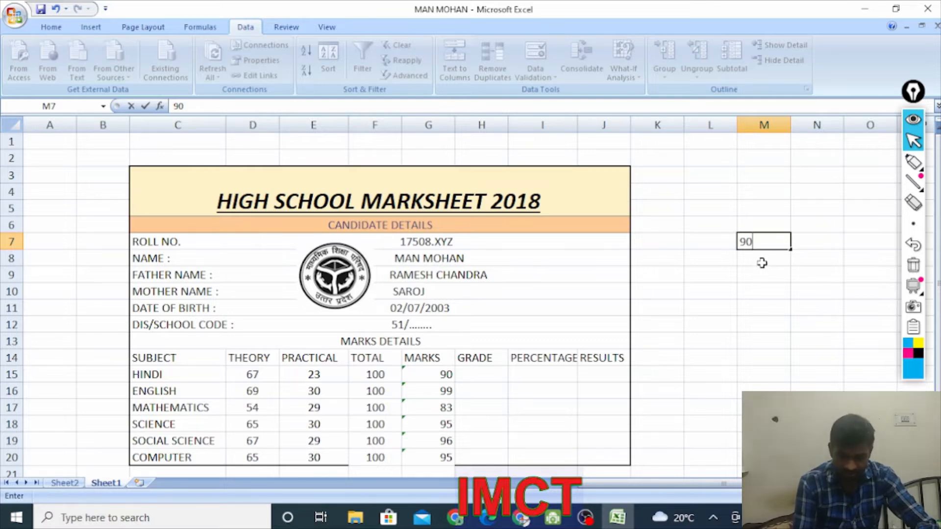
key(Return)
text(80)
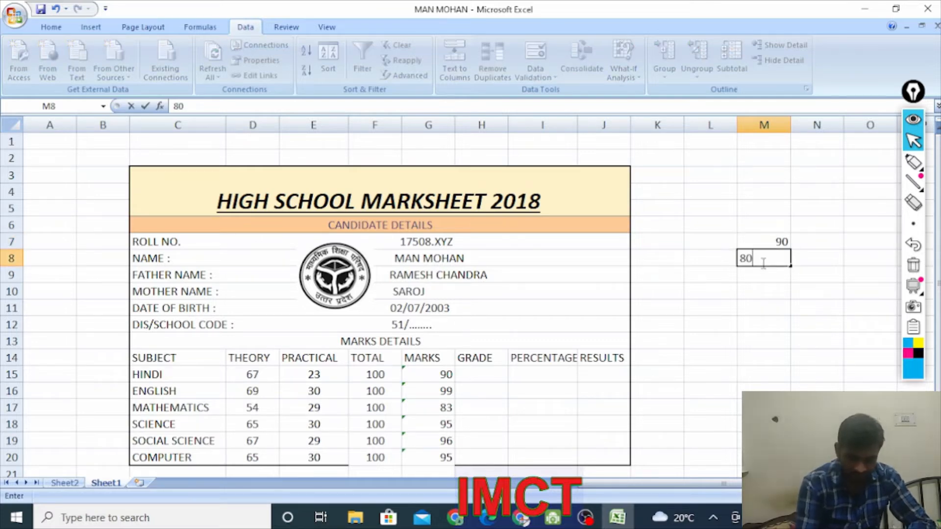
key(Return)
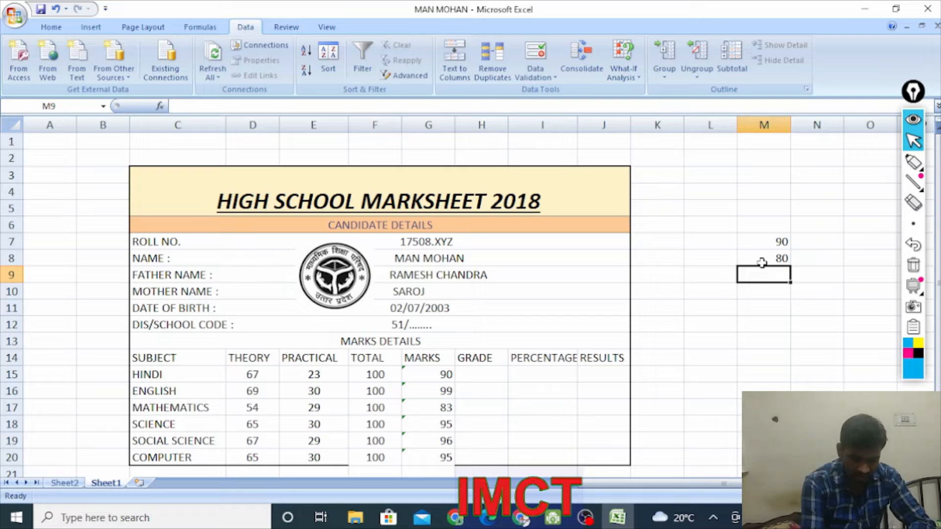
text(75)
key(BackSpace)
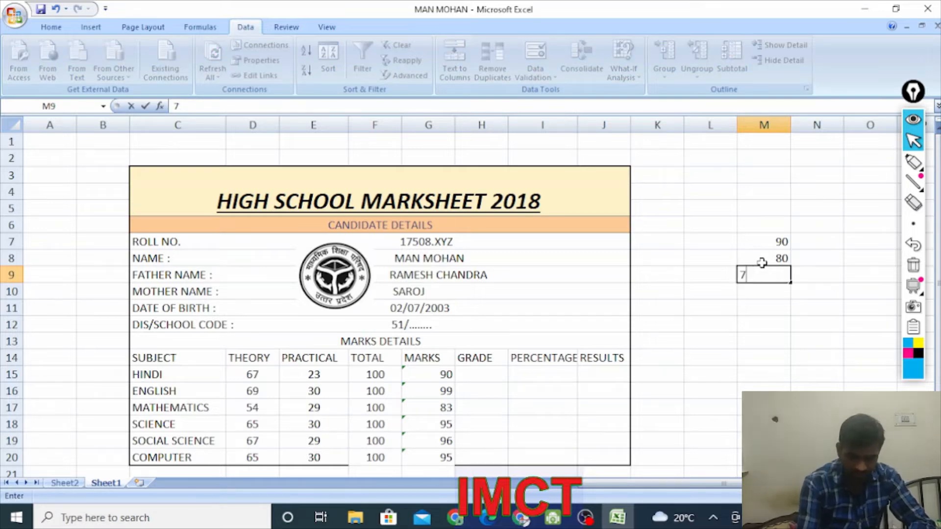
key(BackSpace)
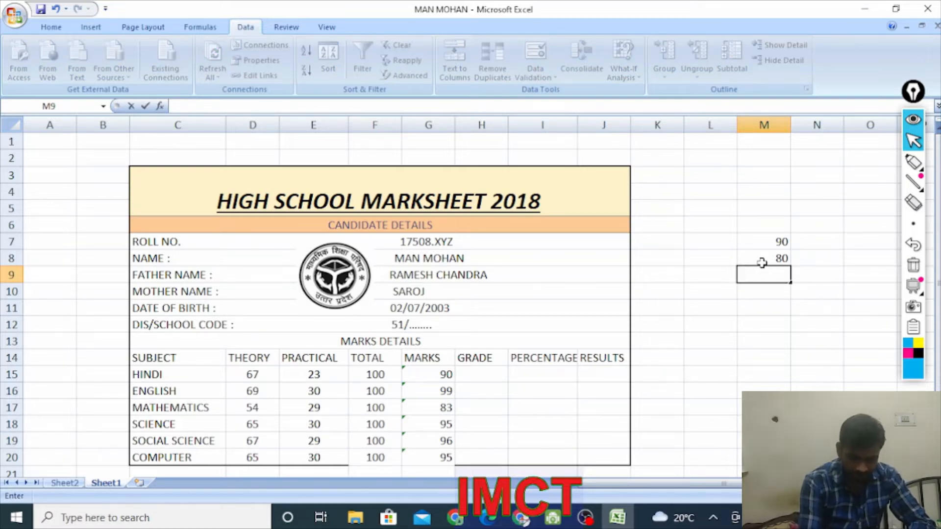
text(70)
key(Return)
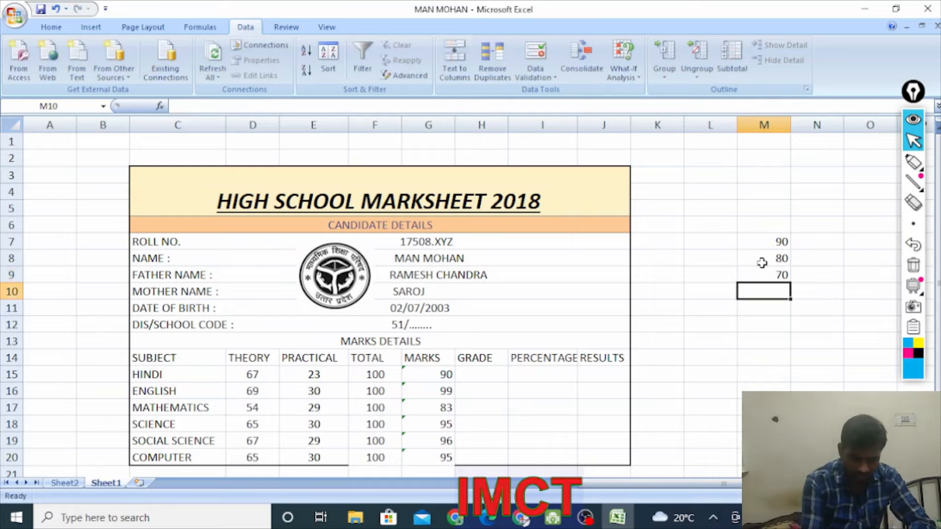
text(60)
key(Return)
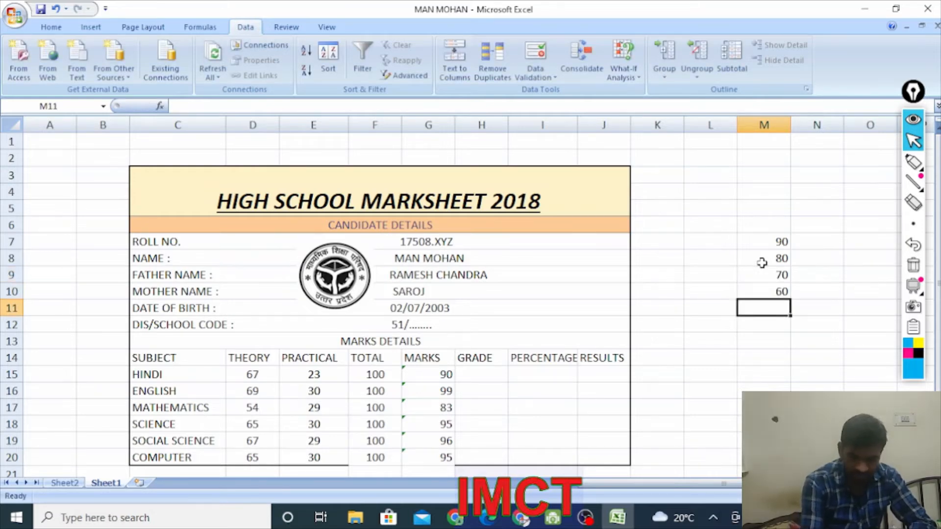
text(50)
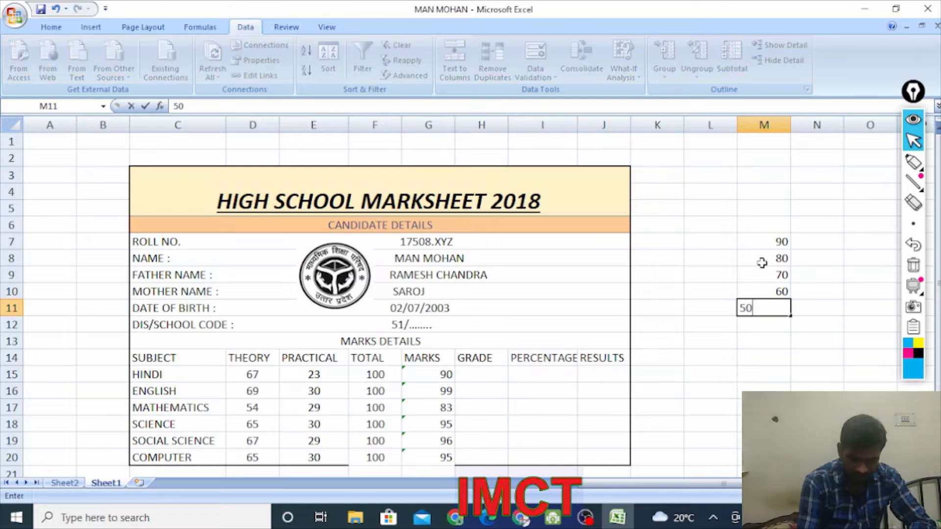
key(Return)
text(40)
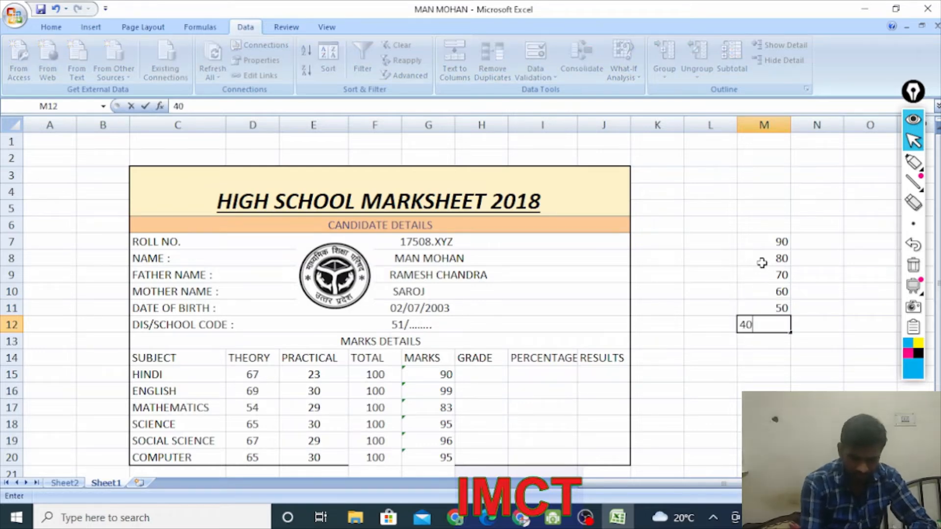
key(Return)
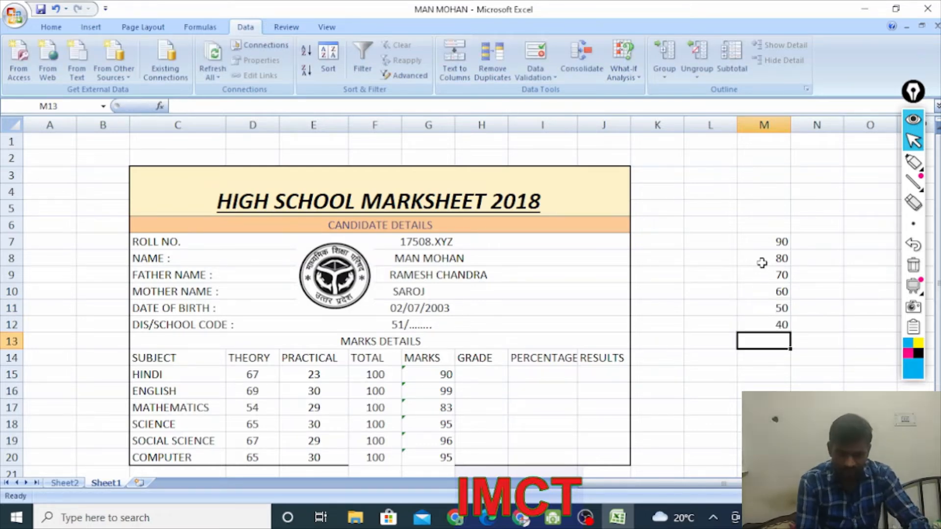
Enter the grades A1 and A2 in N7:N8, beside the threshold marks 90 and 80
click(817, 241)
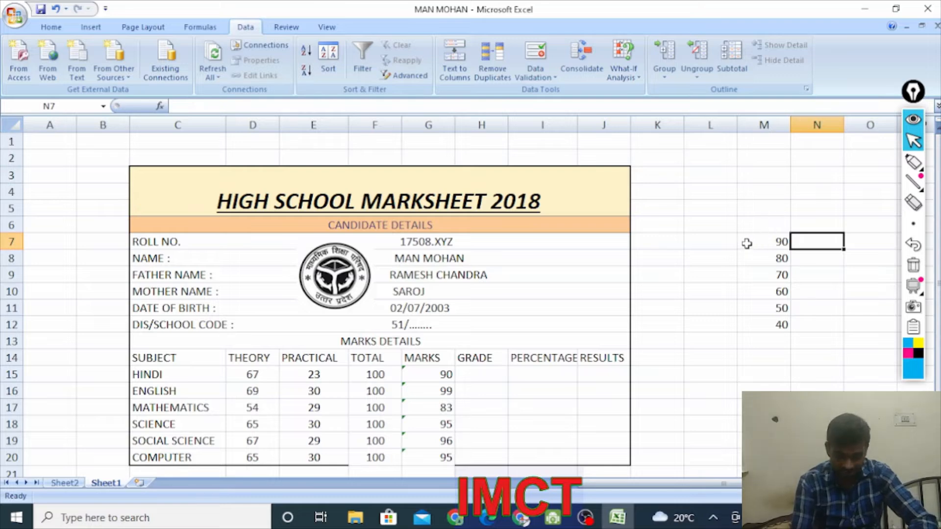
drag(746, 242, 797, 323)
click(811, 245)
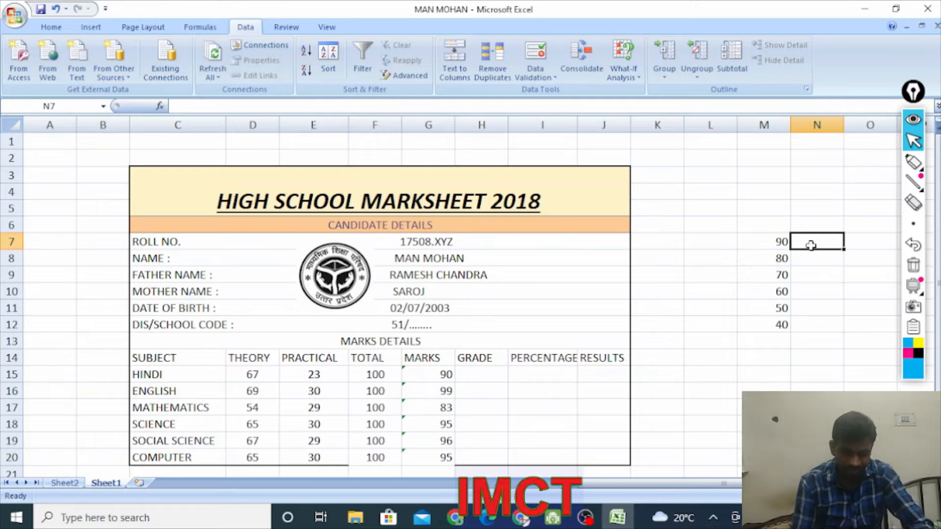
text(A1)
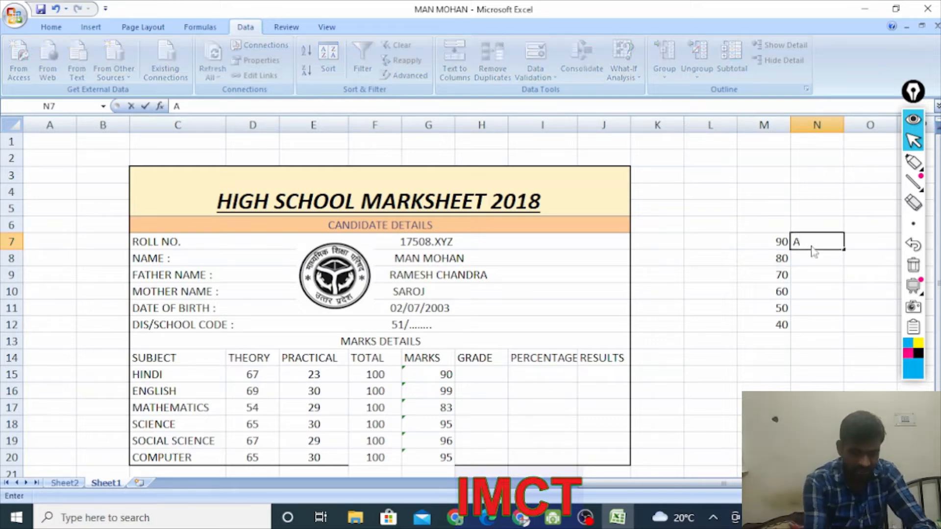
click(801, 263)
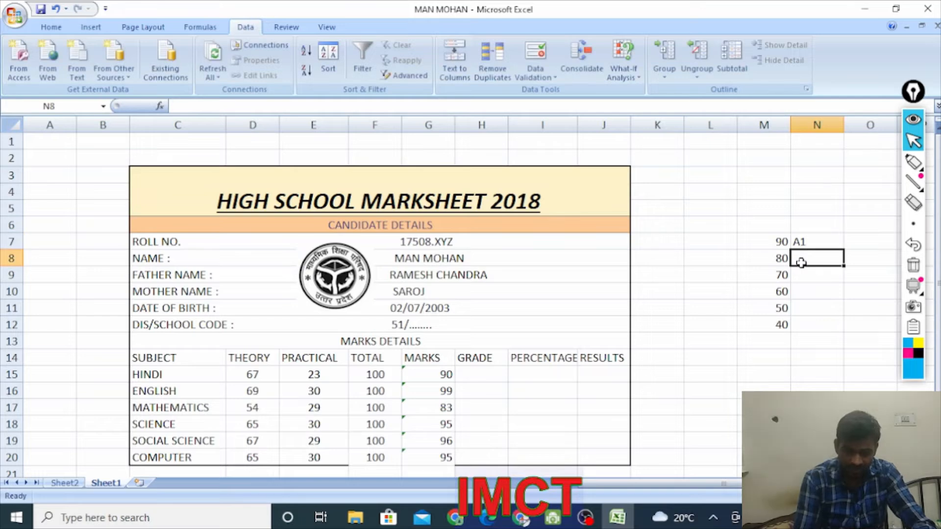
text(A@)
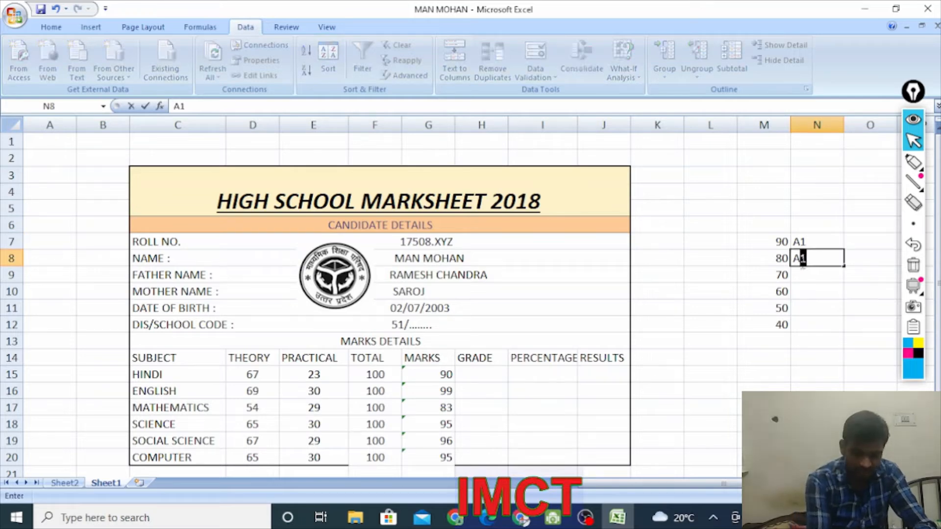
key(BackSpace)
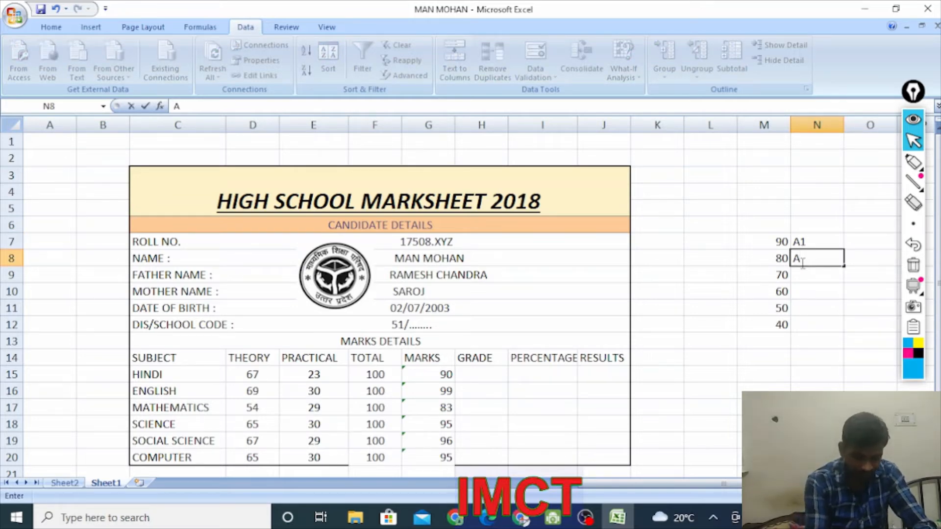
text(2)
click(801, 271)
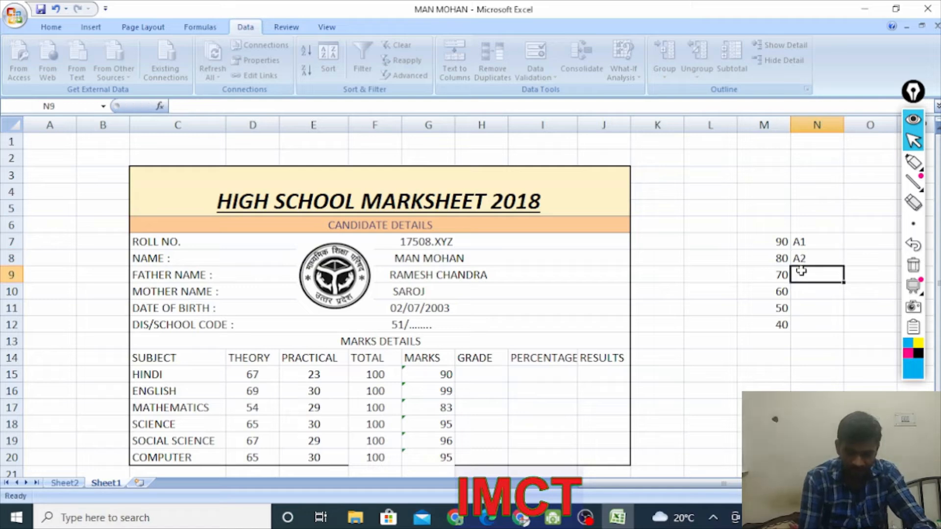
Enter the grades B1 and B2 in N9:N10, beside the threshold marks 70 and 60
text(B!)
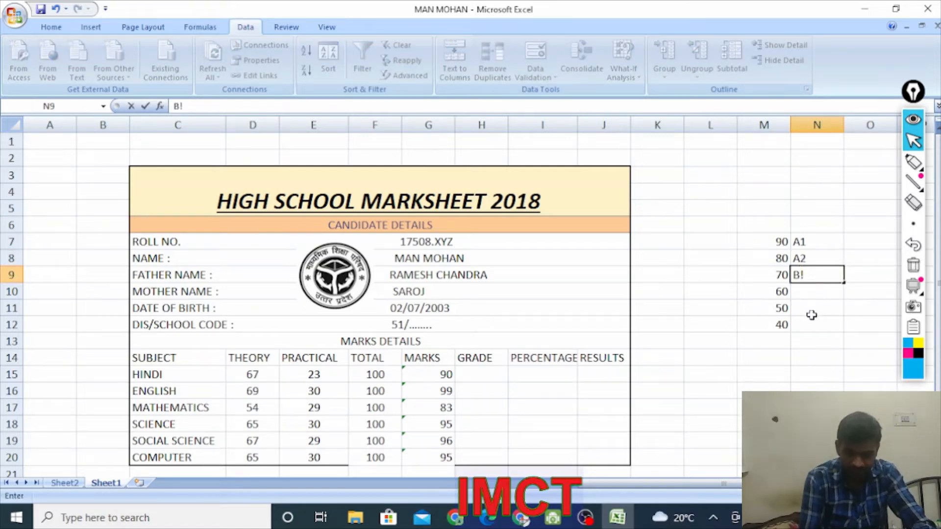
key(BackSpace)
text(1)
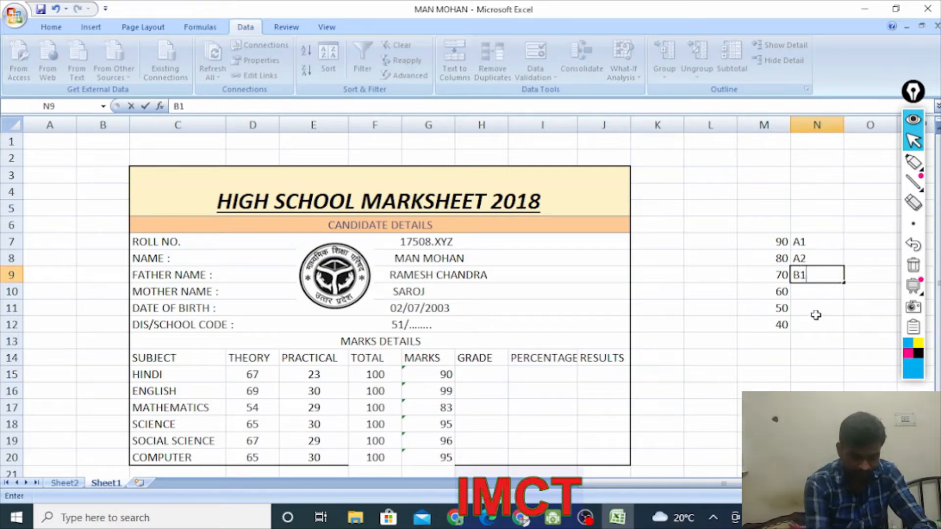
key(Return)
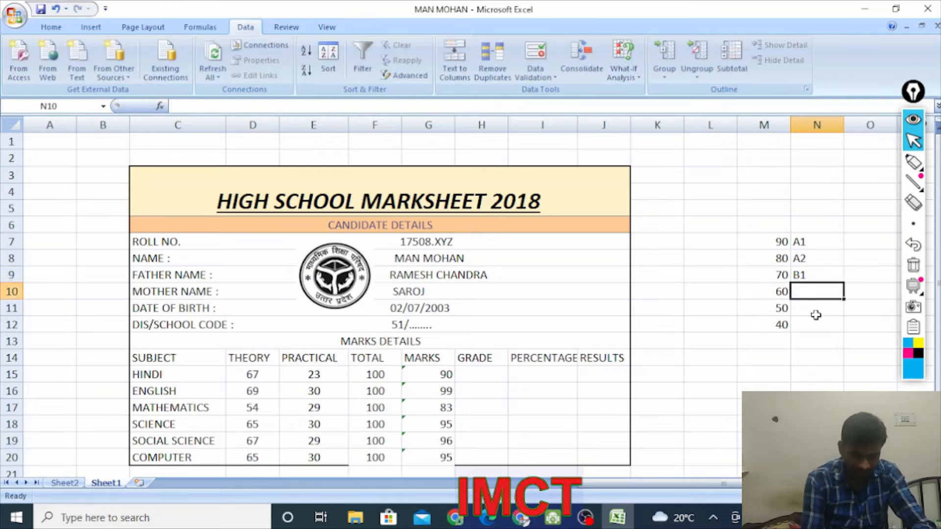
text(B2)
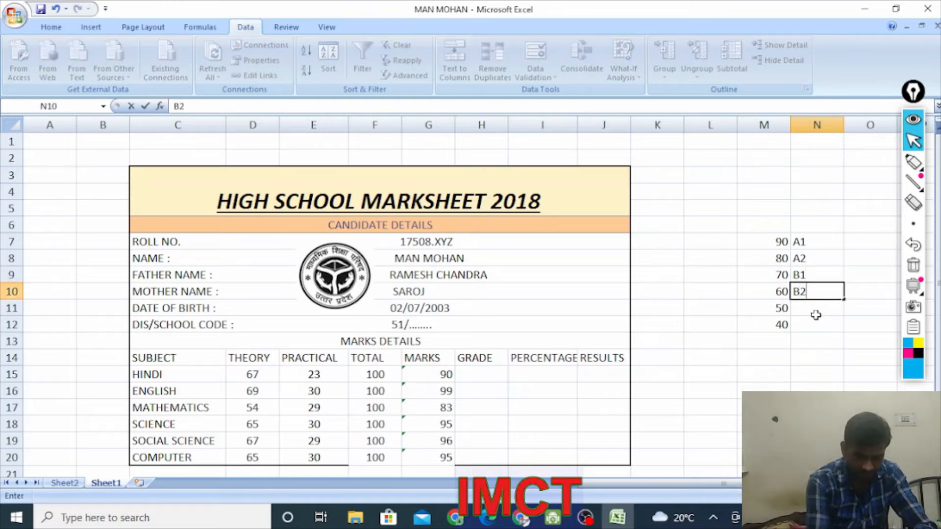
key(Return)
key(Return)
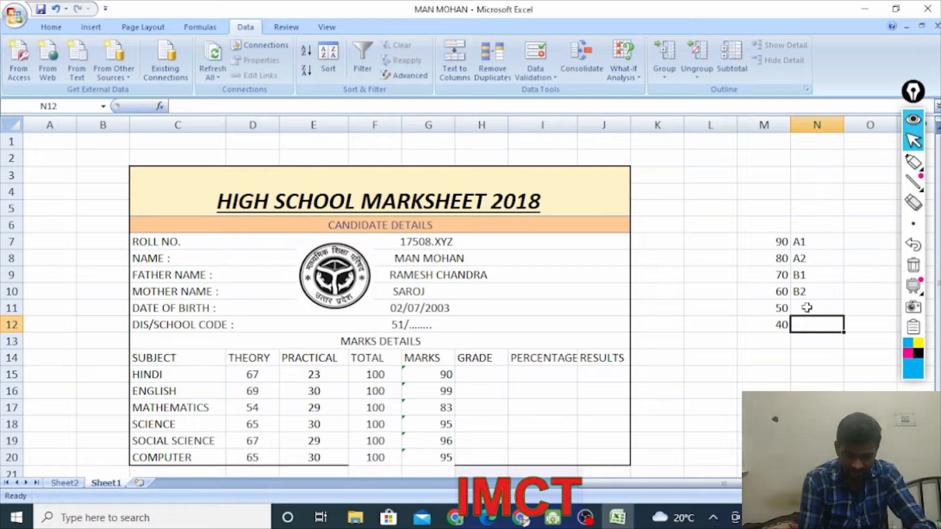
click(806, 307)
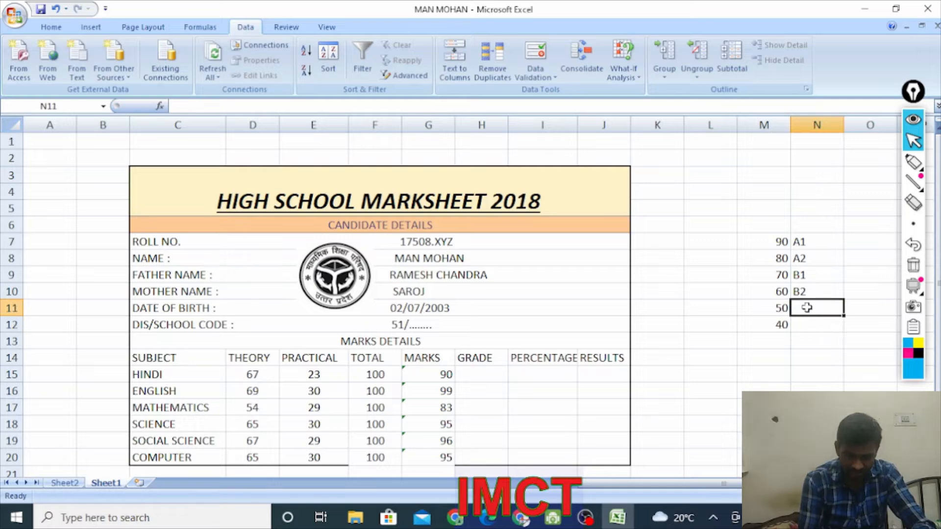
Change the grade in N7, beside the threshold mark 90, to A
click(809, 242)
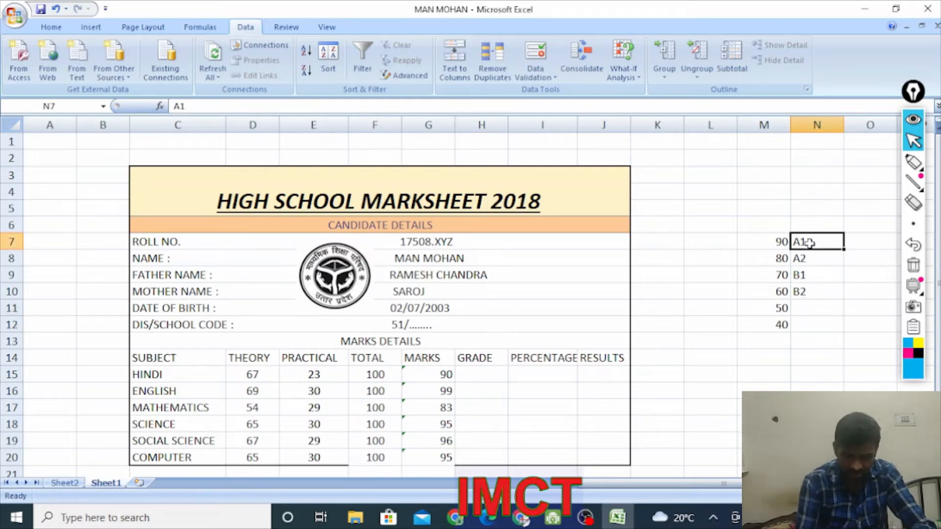
text(A2)
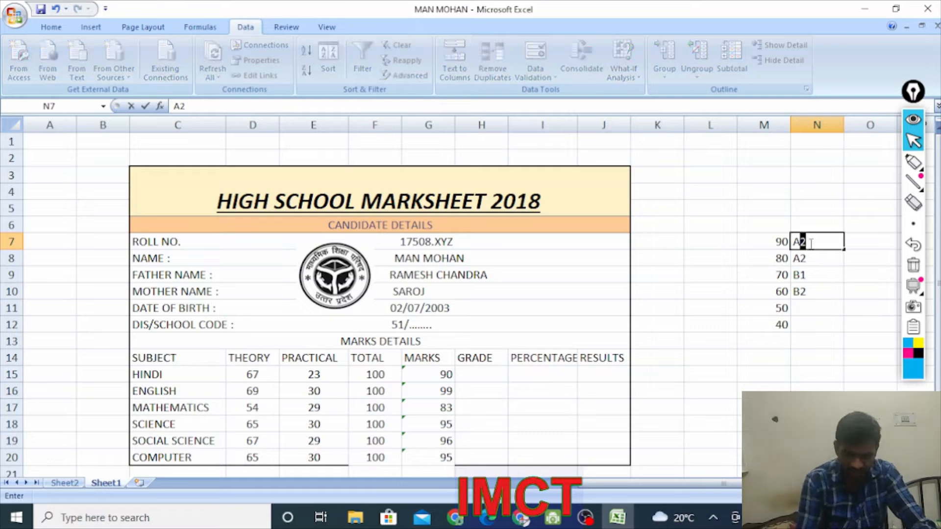
key(Tab)
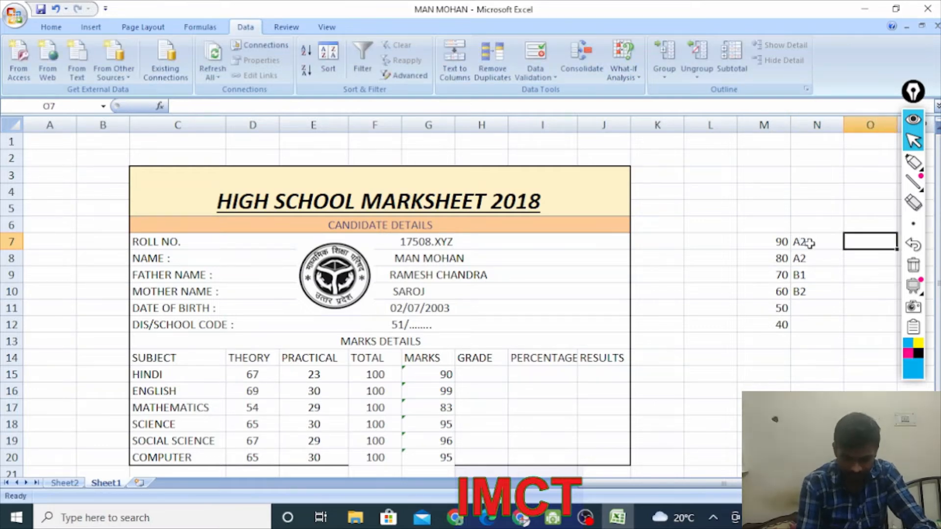
click(809, 242)
double_click(809, 242)
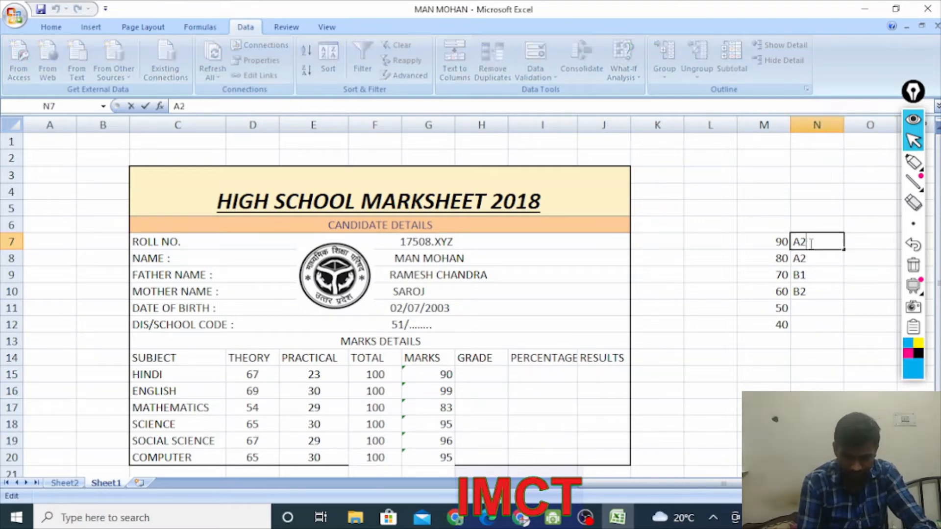
key(BackSpace)
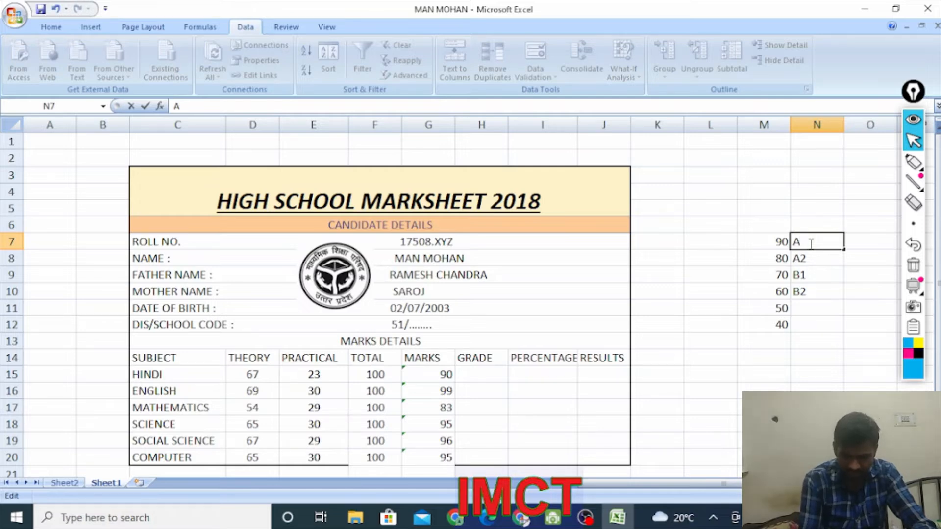
key(Return)
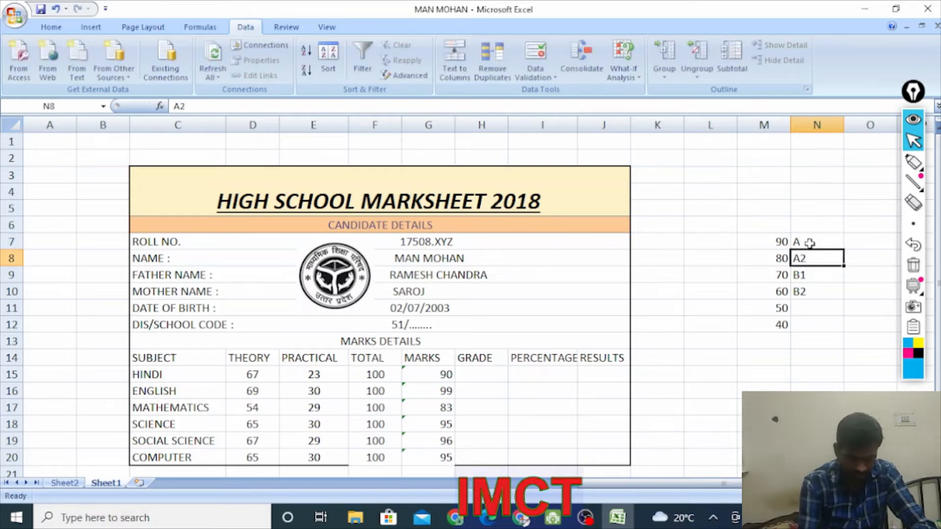
Fill N8:N12 with the grades A1, A2, B, B1 and B2 for the threshold marks 80 down to 40
text(A1)
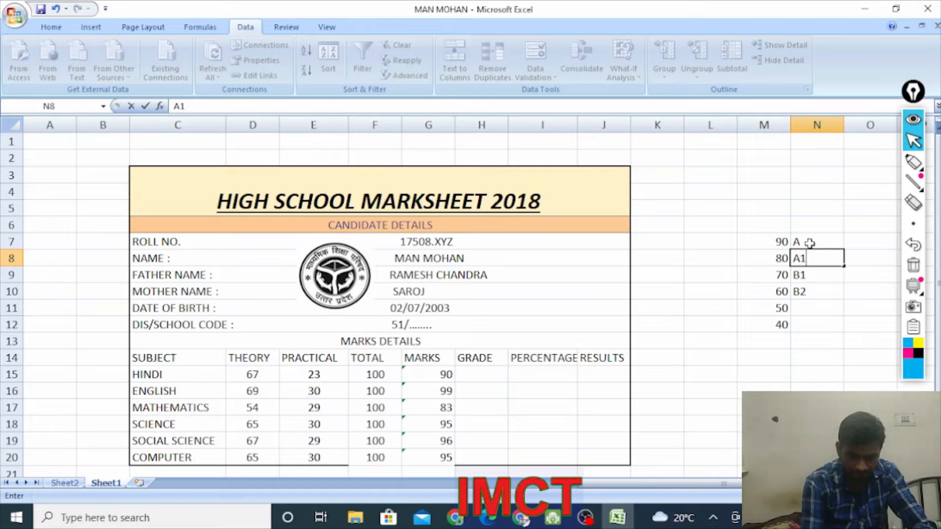
key(Return)
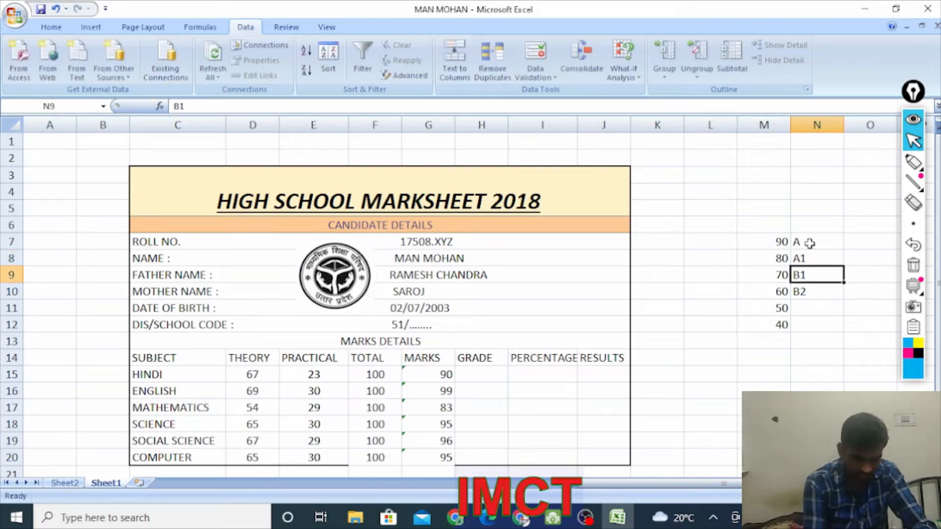
text(A2)
key(Return)
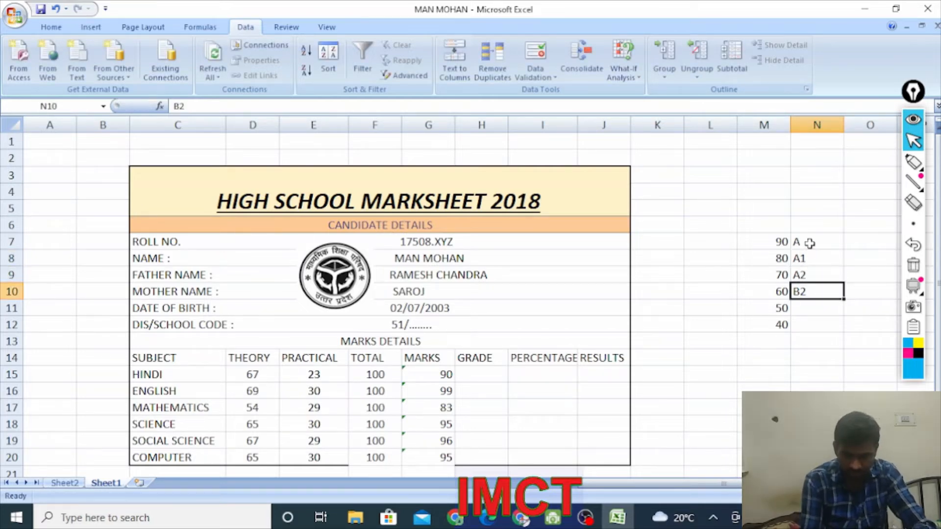
text(B)
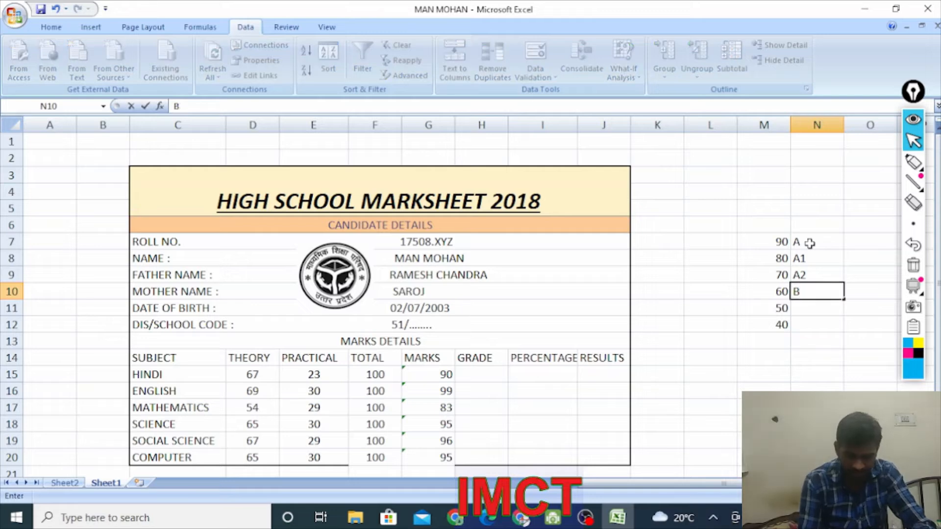
key(Return)
text(B1)
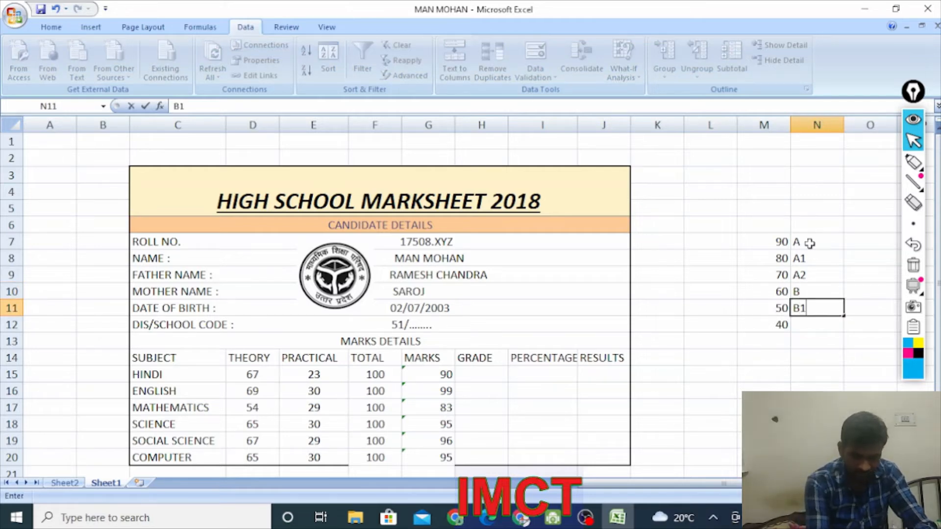
key(Return)
text(B2)
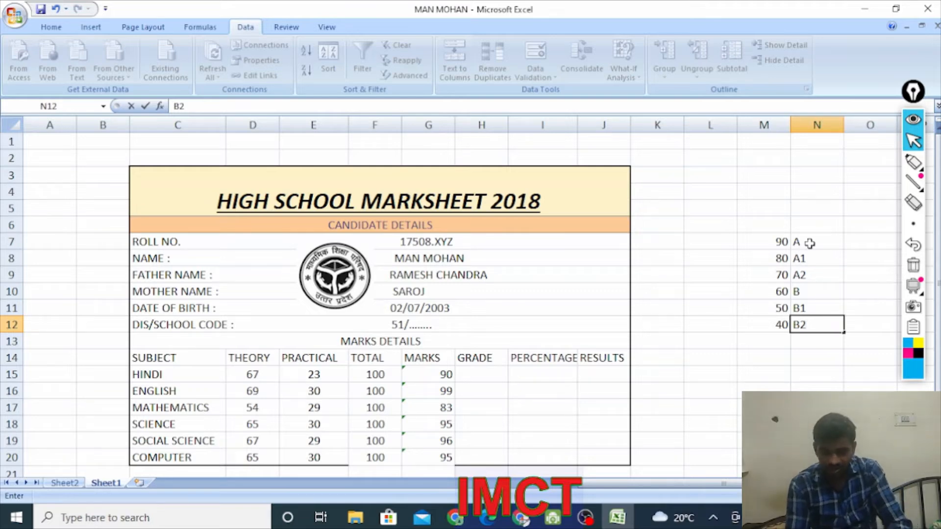
Start the Hindi grade formula in H15 with an IF that returns "A" when G15>=90
click(490, 379)
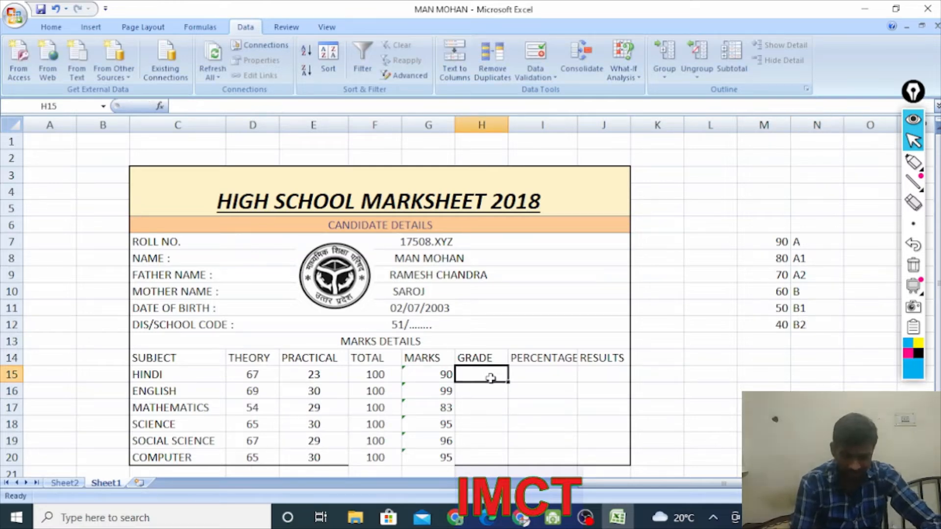
text(=)
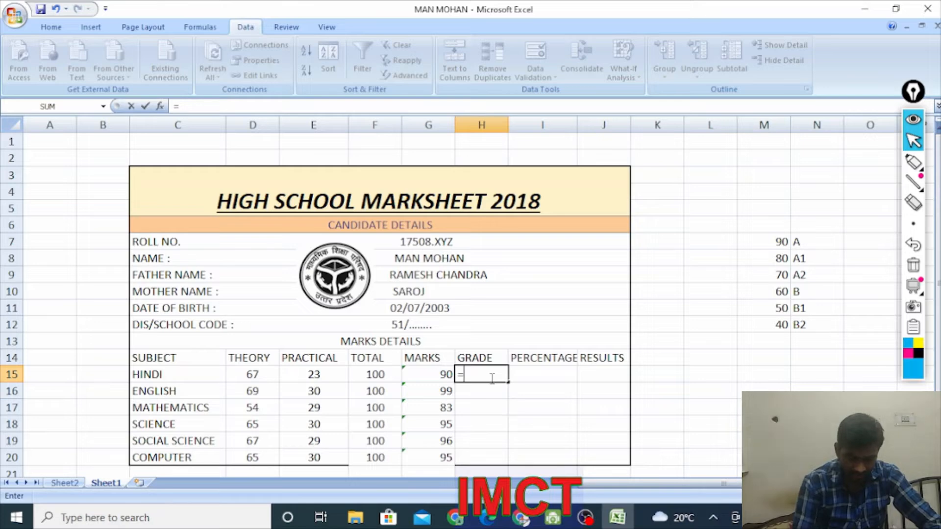
text(i)
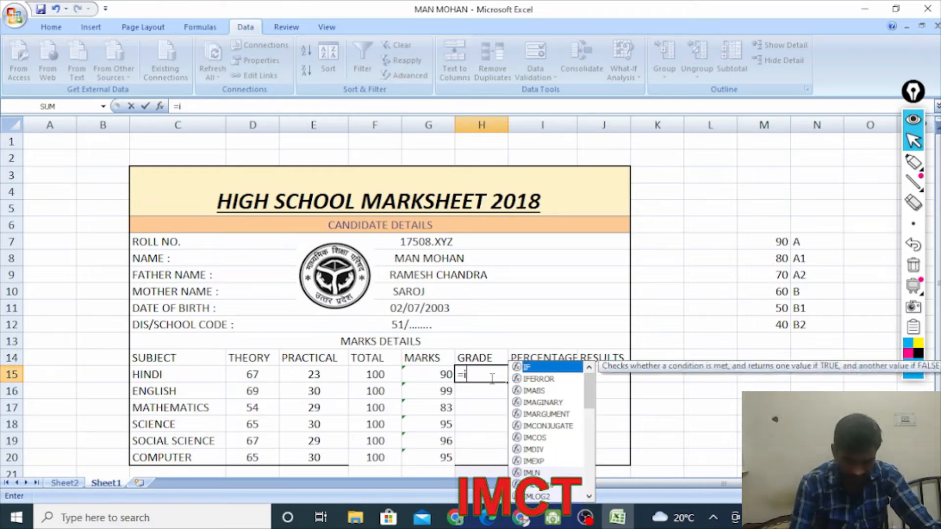
text(f()
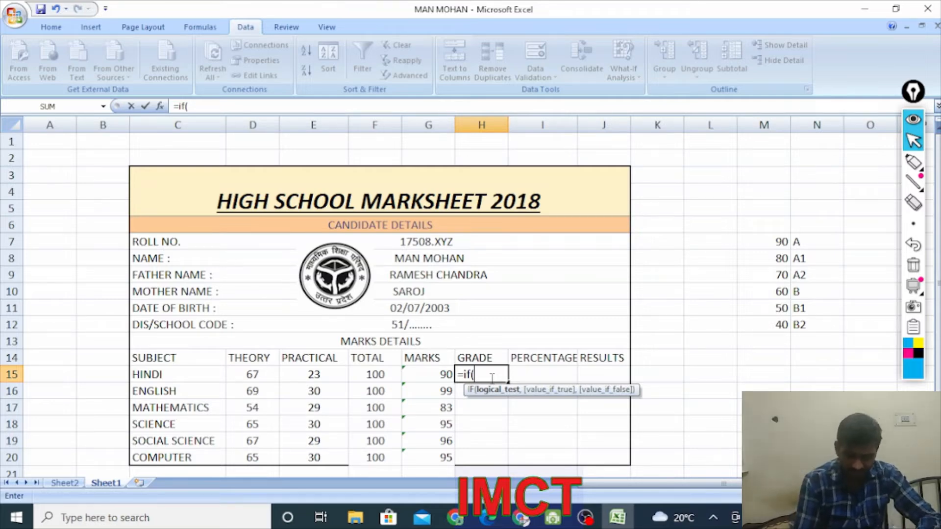
click(440, 377)
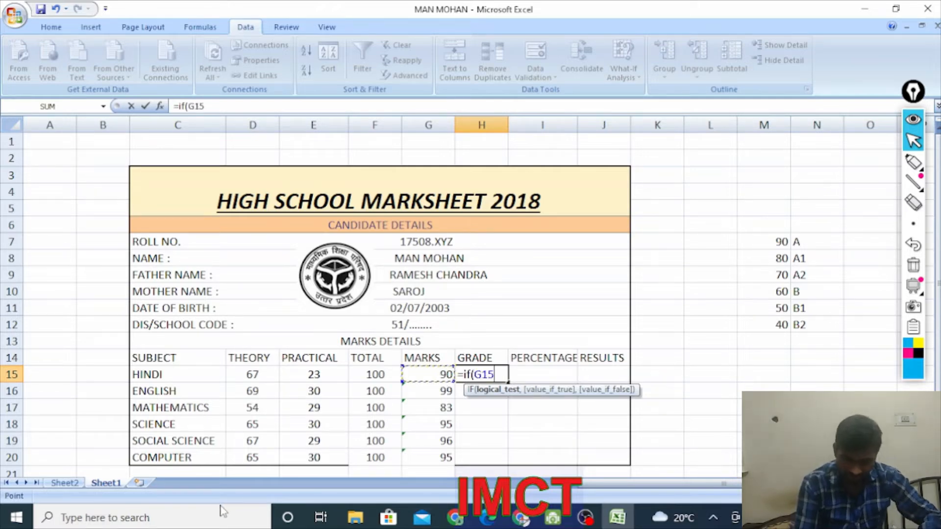
text(>)
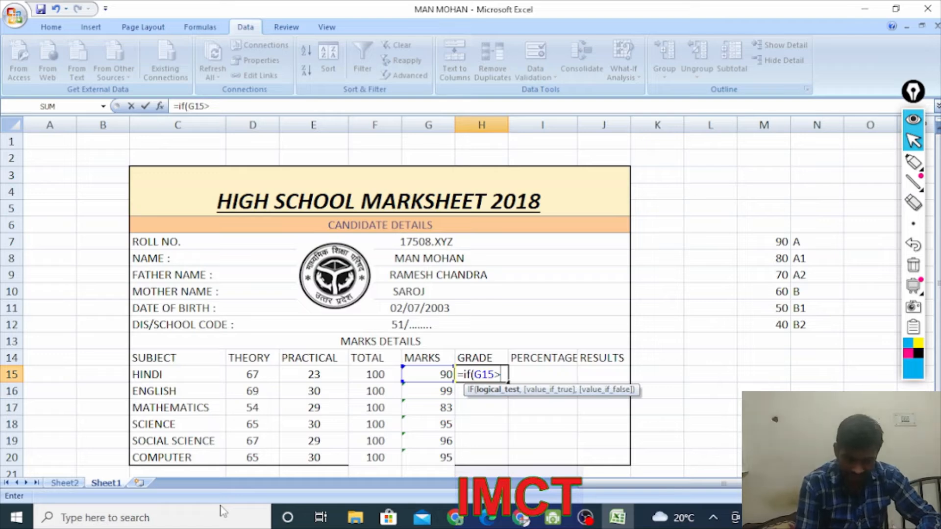
text(=)
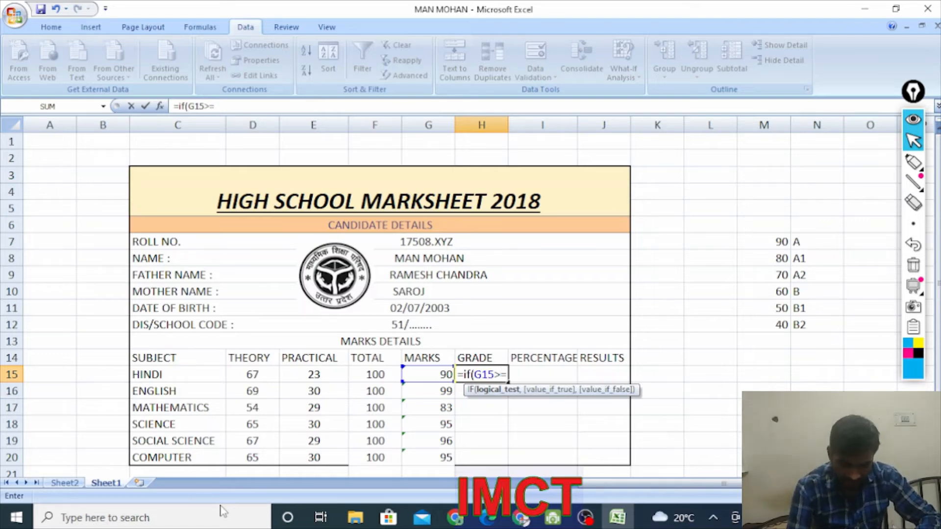
text(,)
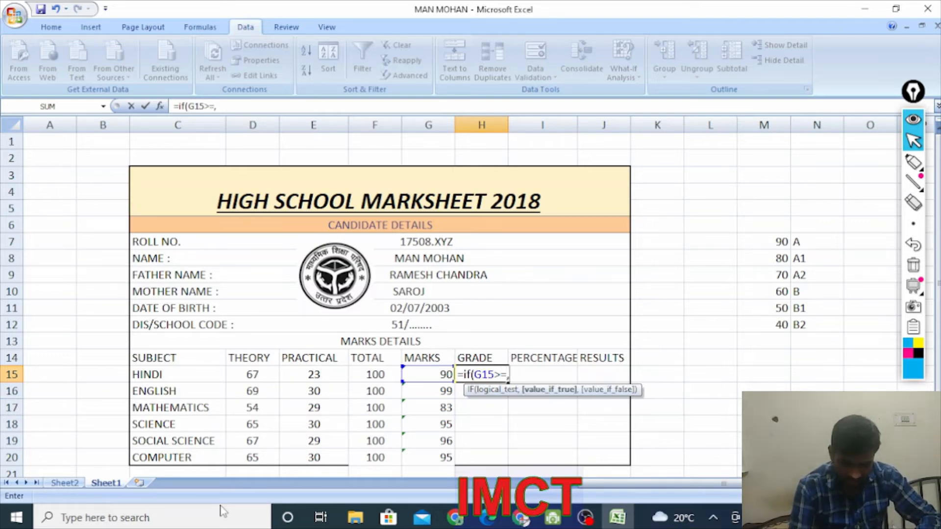
text(")
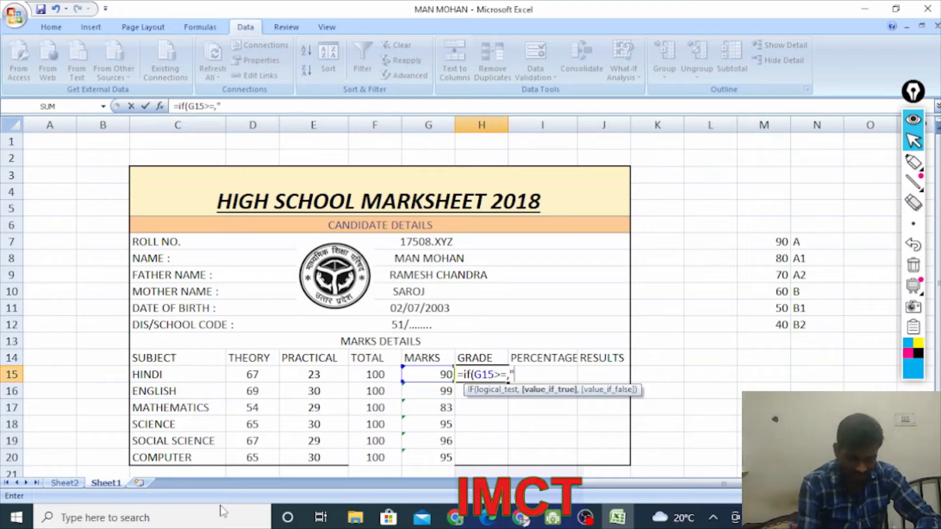
text(A)
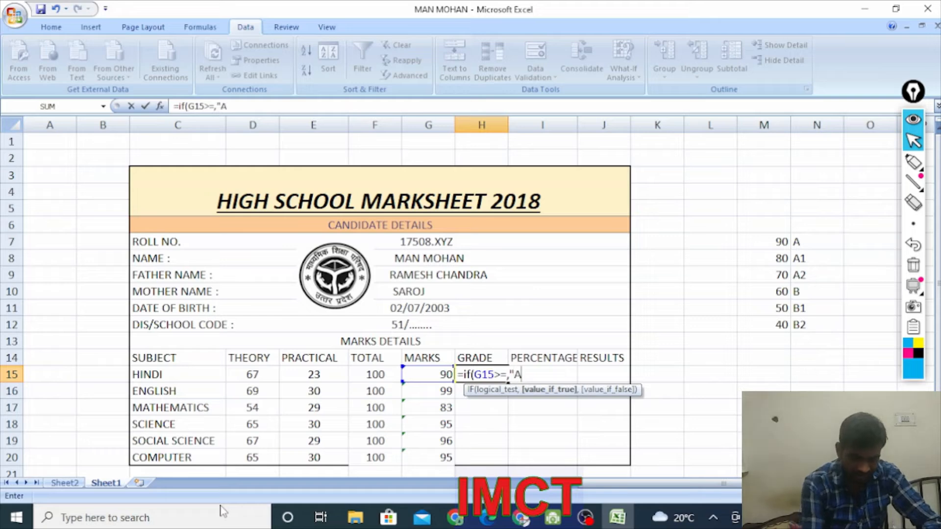
text(")
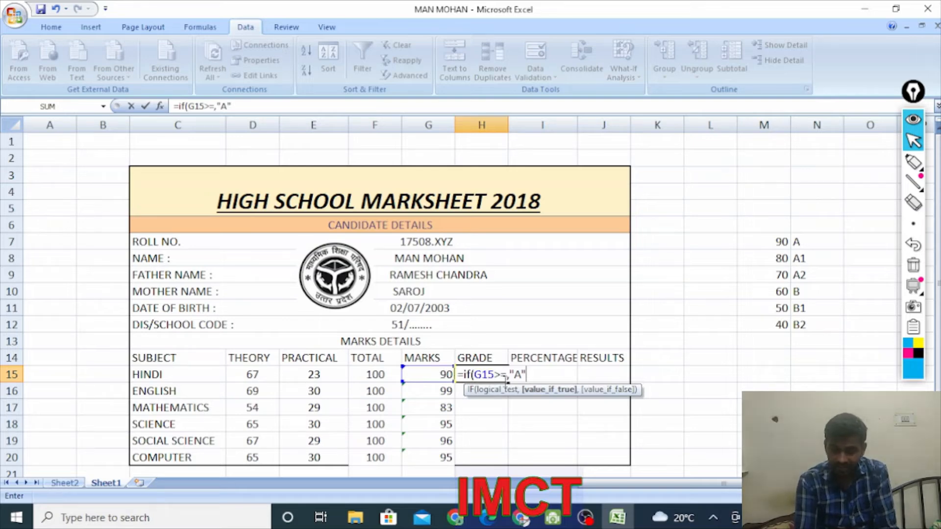
click(507, 375)
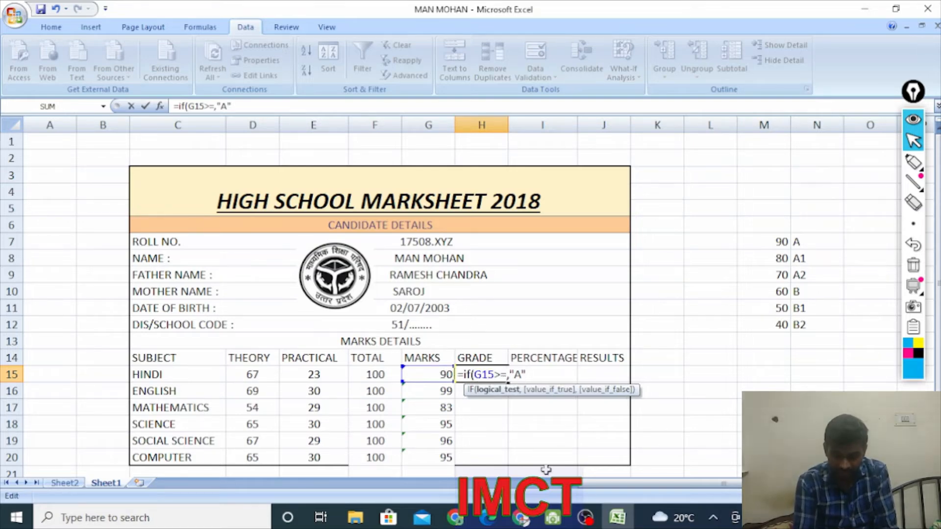
text(90)
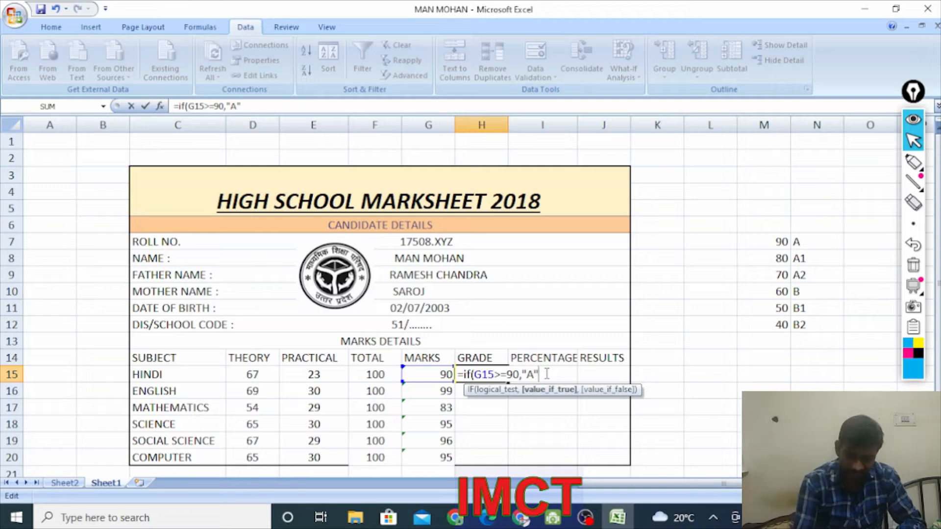
Add a nested IF to the H15 formula that returns "A1" when G15>=80
text(,)
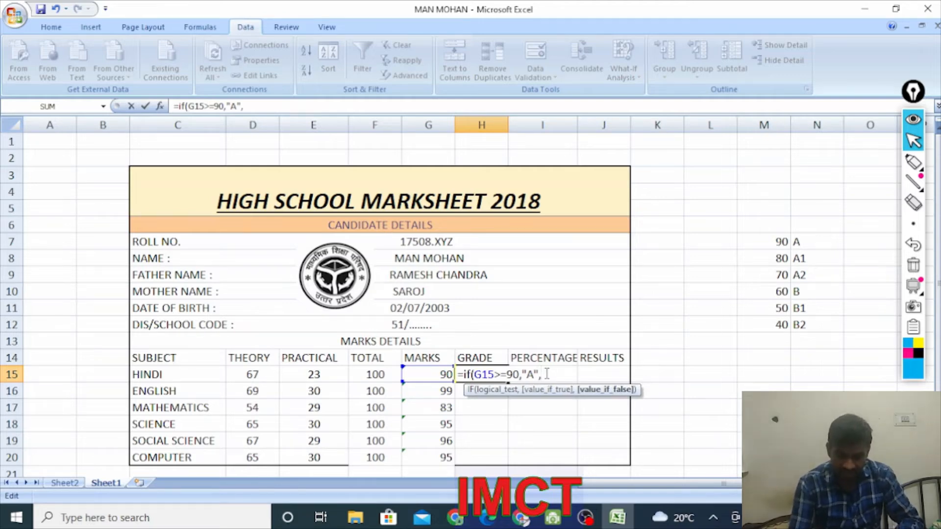
text(i)
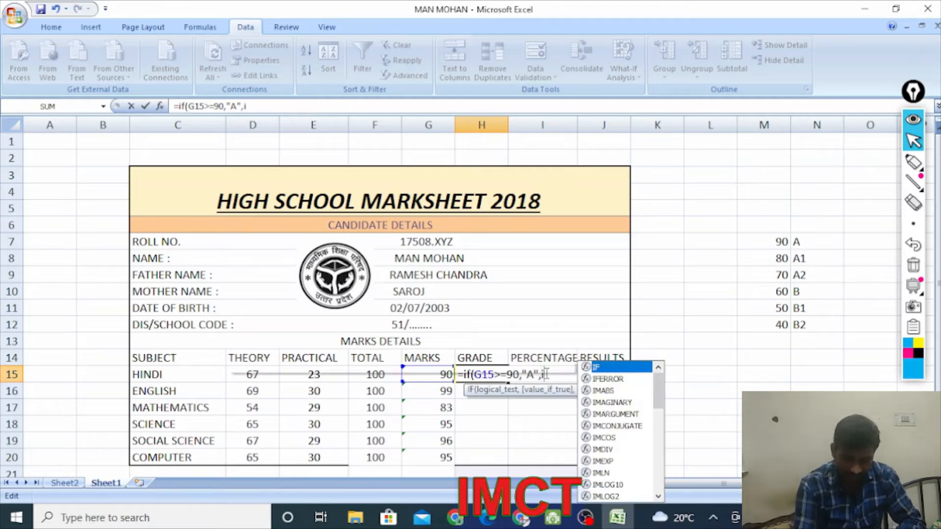
text(f)
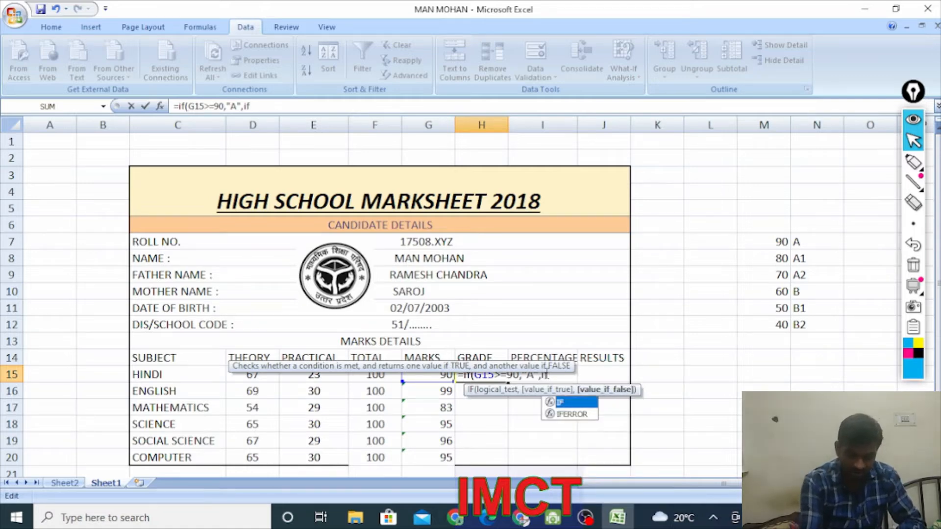
text(()
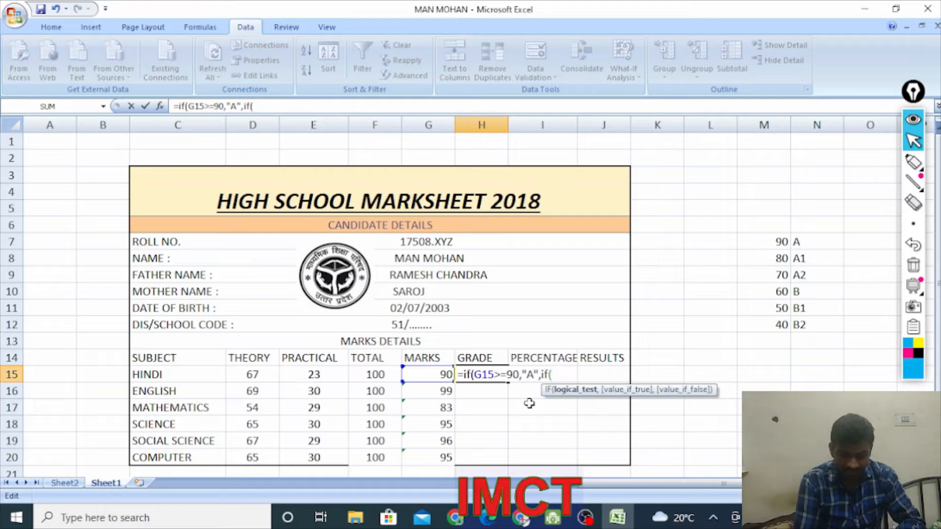
click(431, 375)
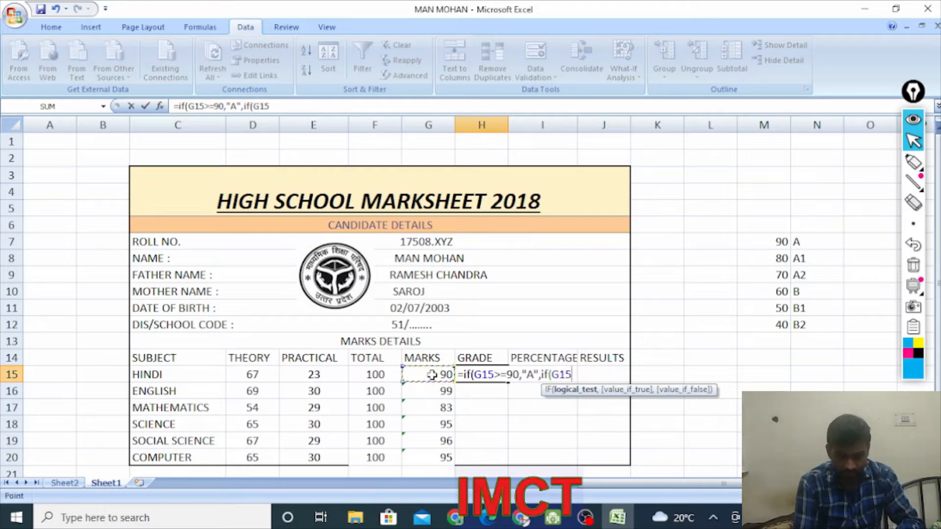
text(>=)
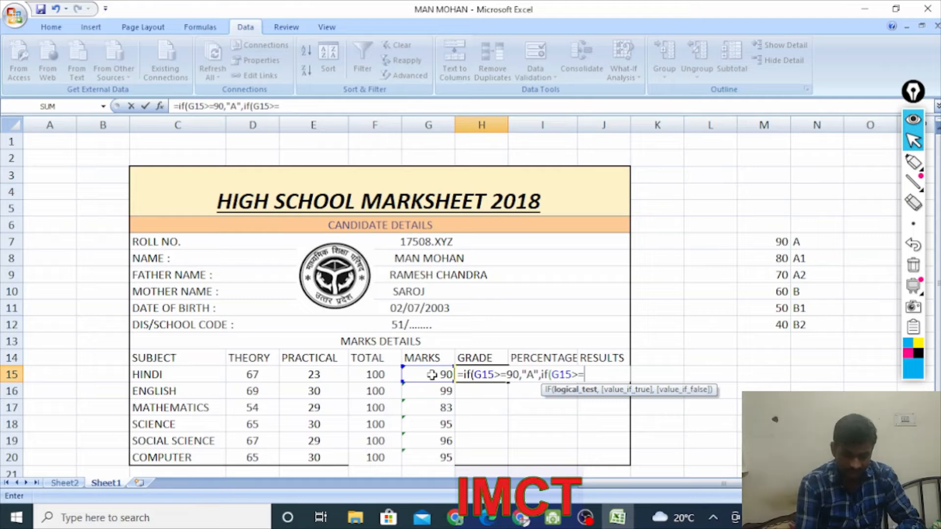
text(80)
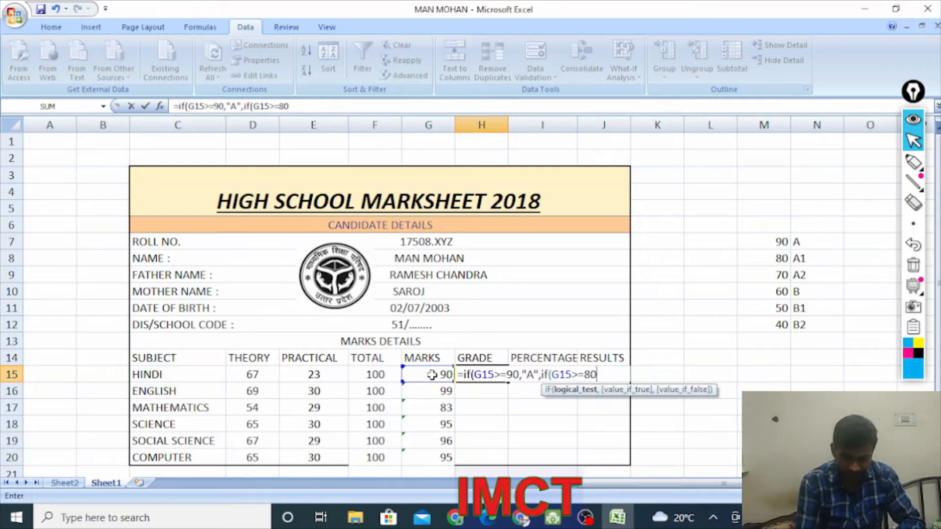
text(,")
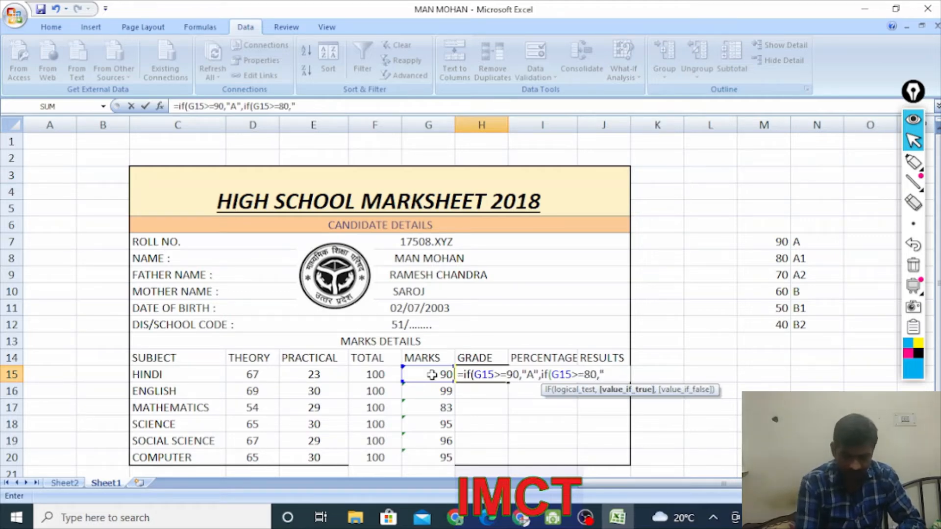
text(A)
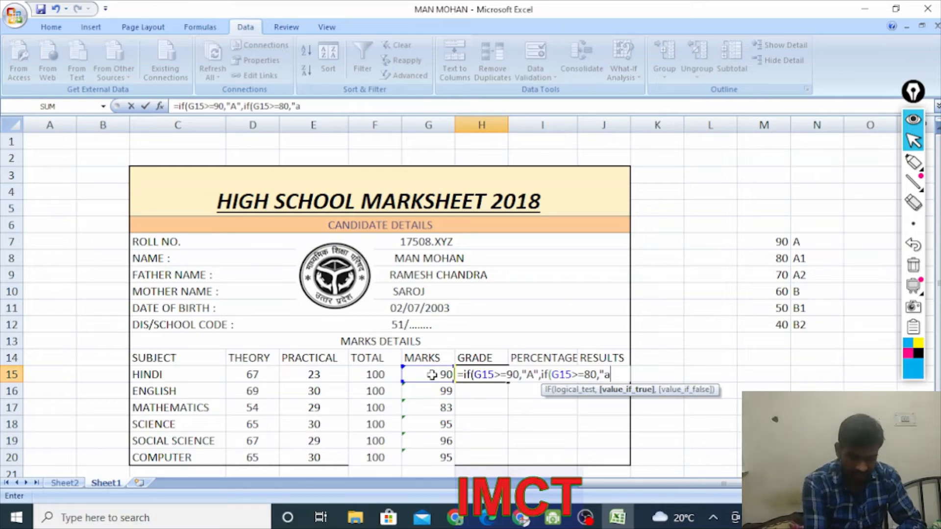
text(1)
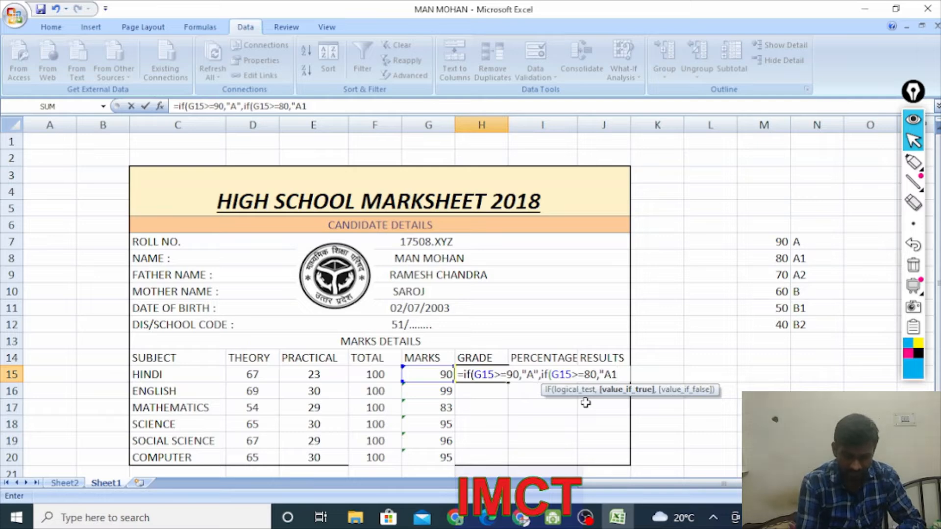
text(")
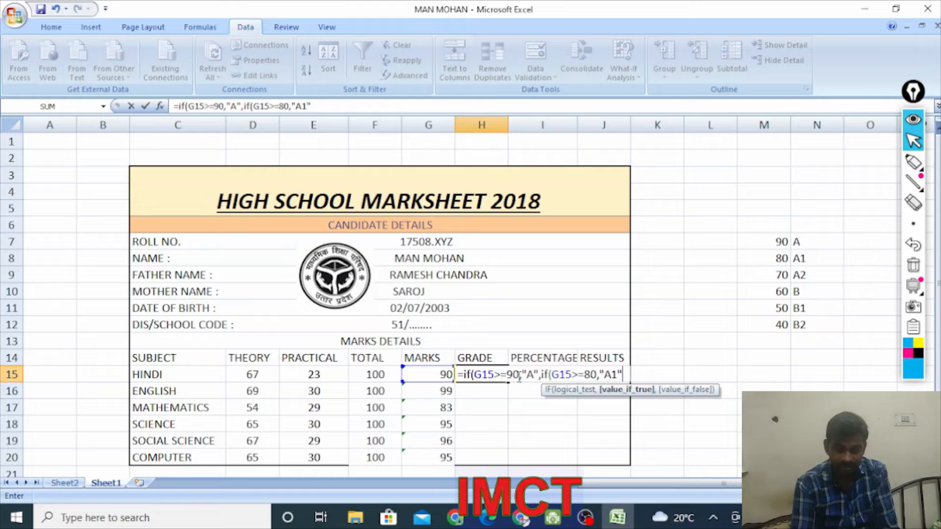
Nest a third IF in the H15 formula that returns "A2" when G15>=70
text(,i)
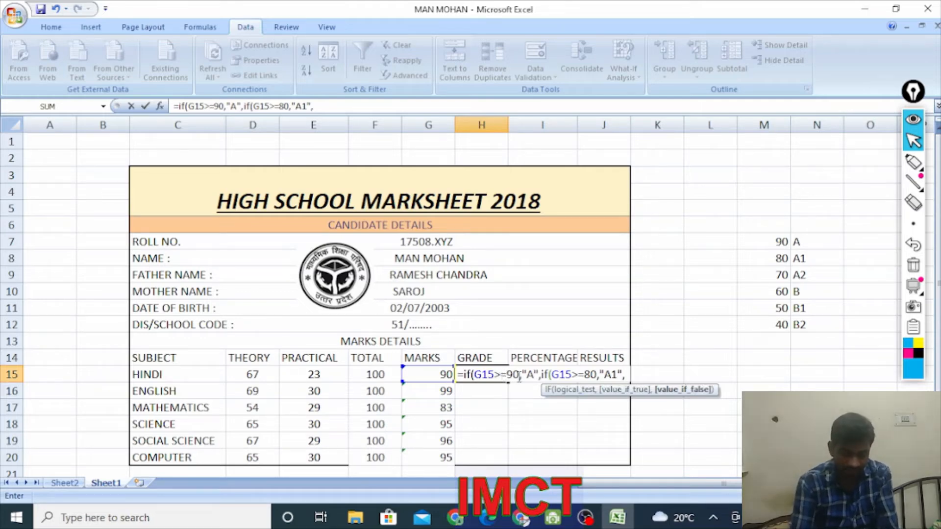
text(f()
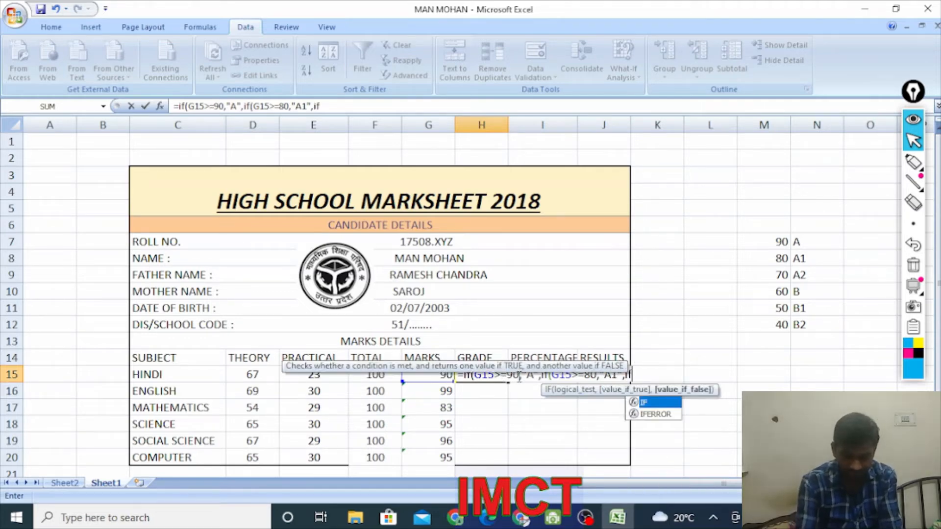
click(420, 375)
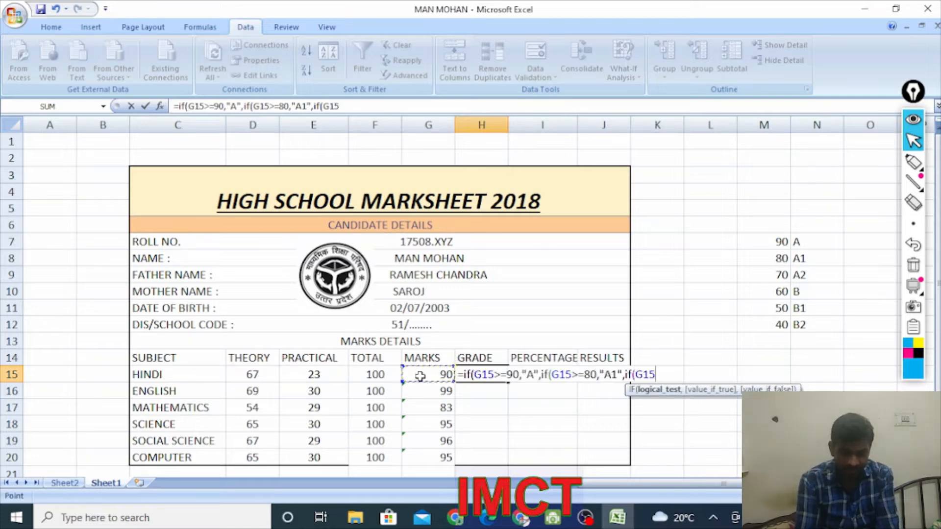
text(>=)
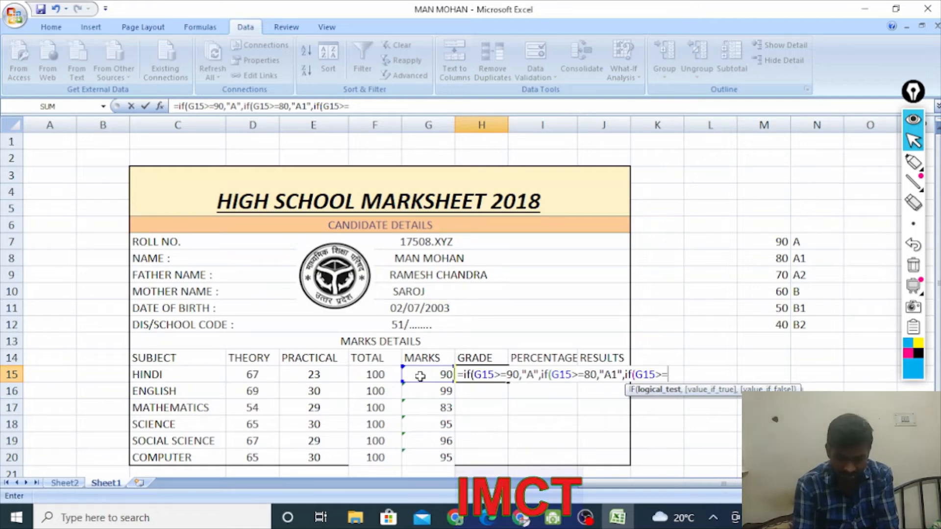
text(70,")
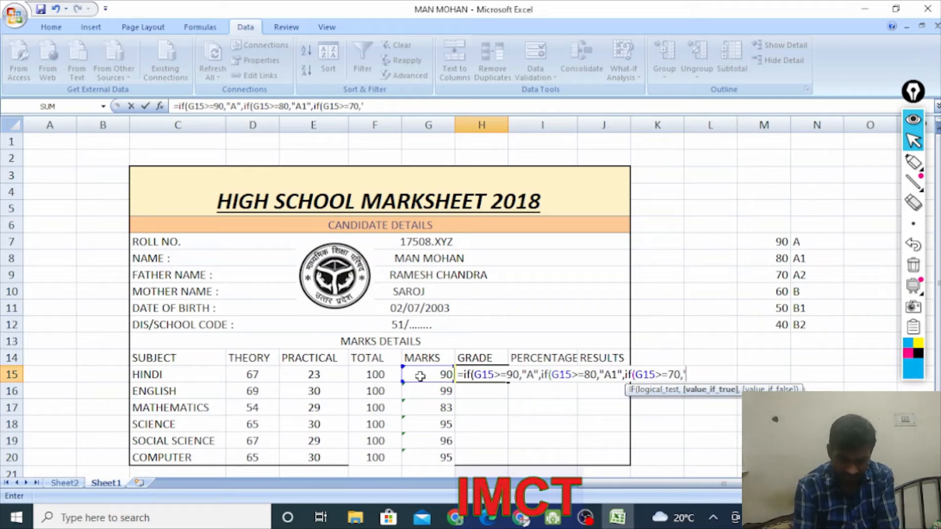
key(BackSpace)
text(")
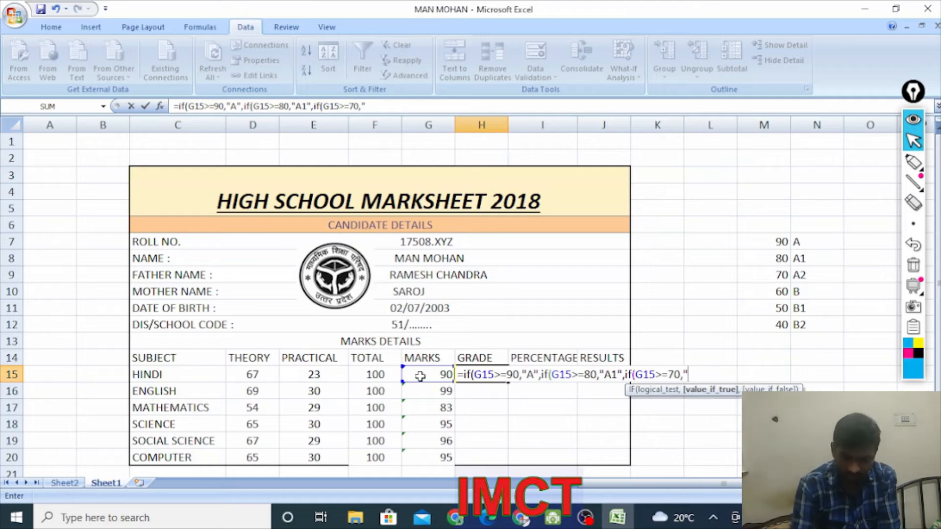
text(A)
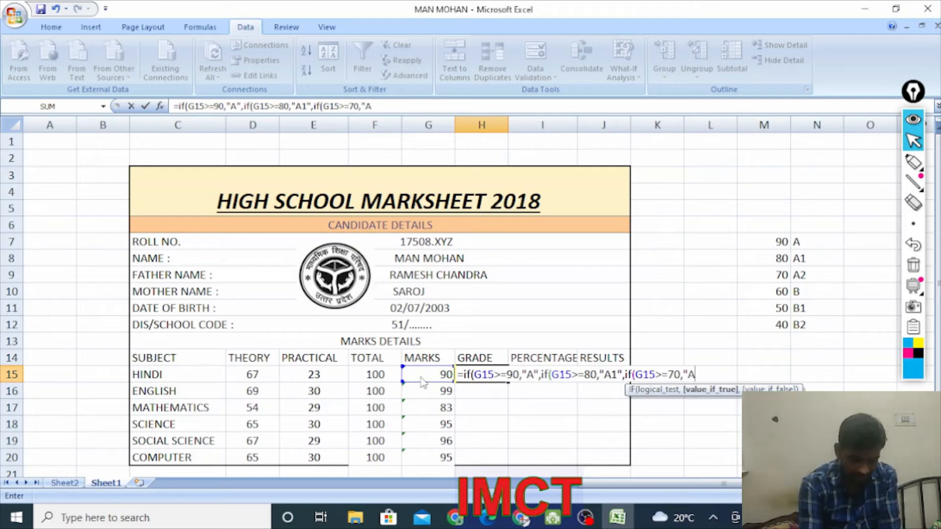
text(2")
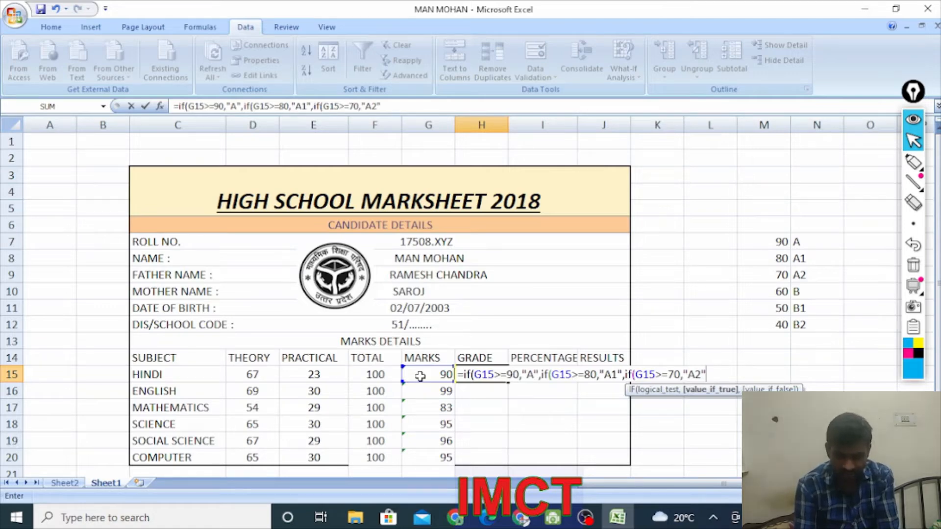
Begin a fourth nested IF in the H15 formula that tests G15 with the >= operator
text(,)
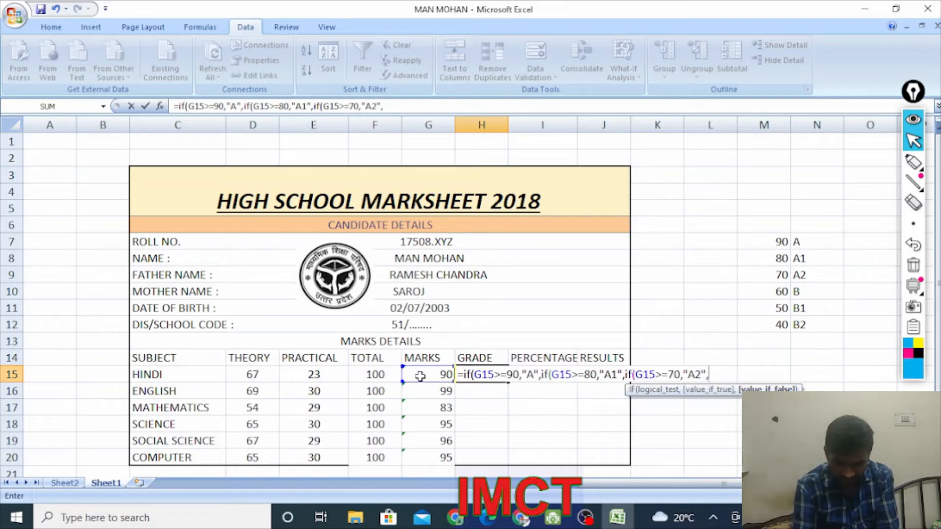
text(if)
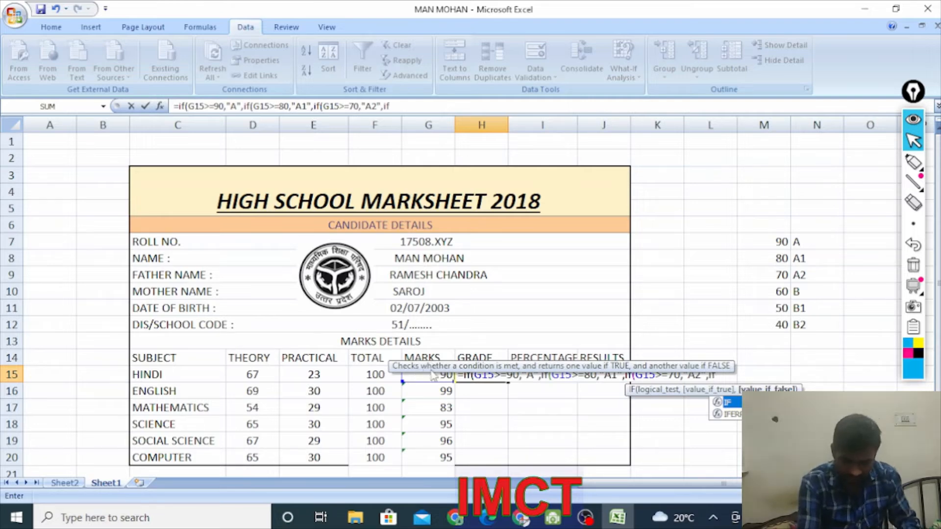
text(()
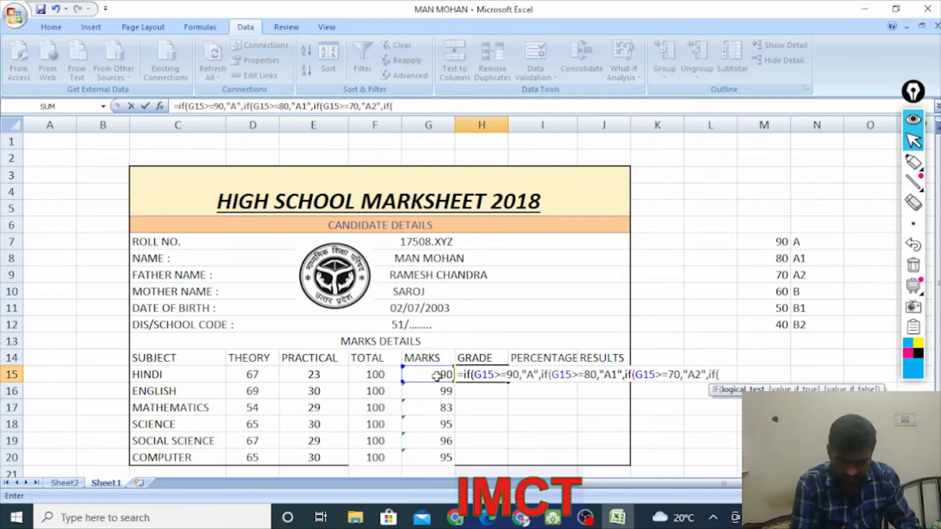
click(436, 375)
text(>=)
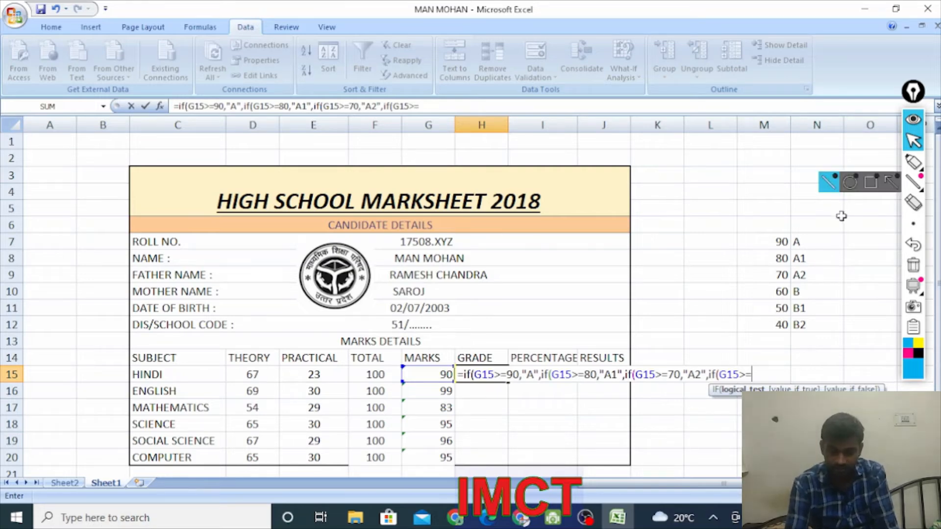
click(817, 255)
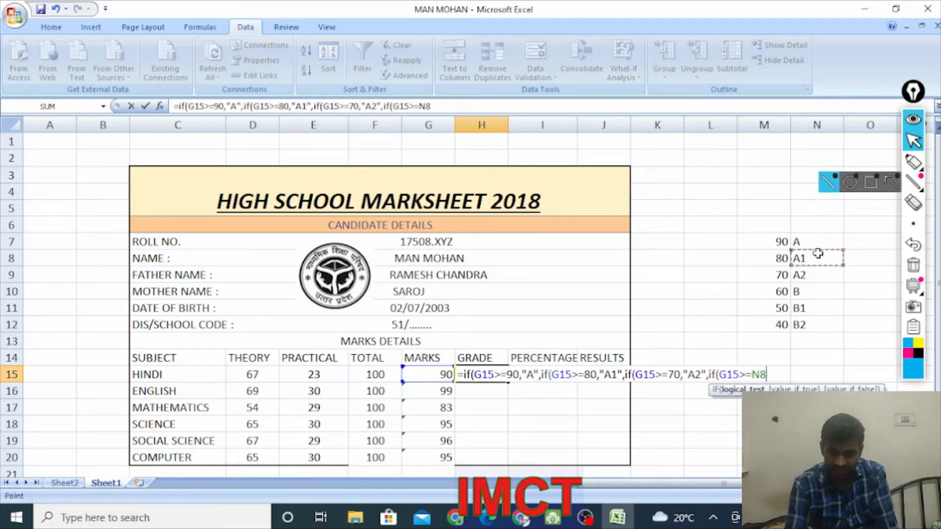
key(BackSpace)
key(BackSpace)
text(M1)
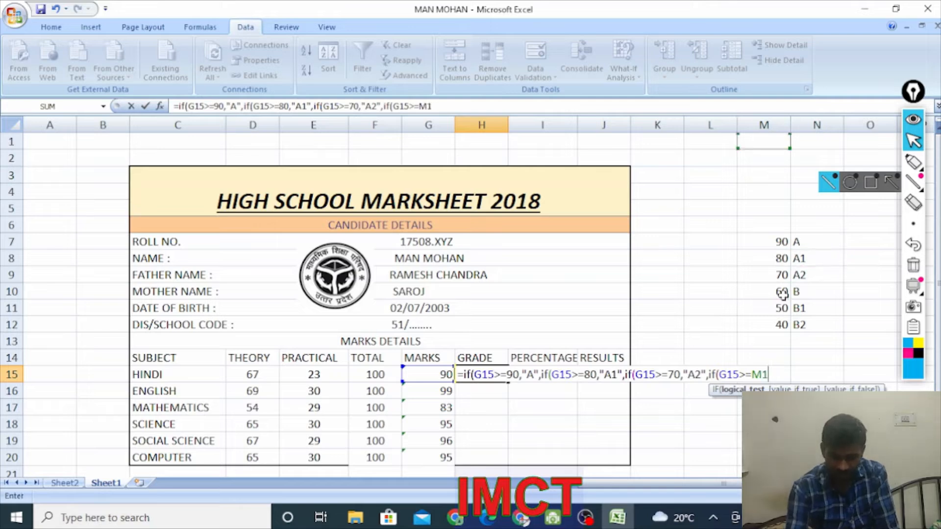
key(BackSpace)
key(BackSpace)
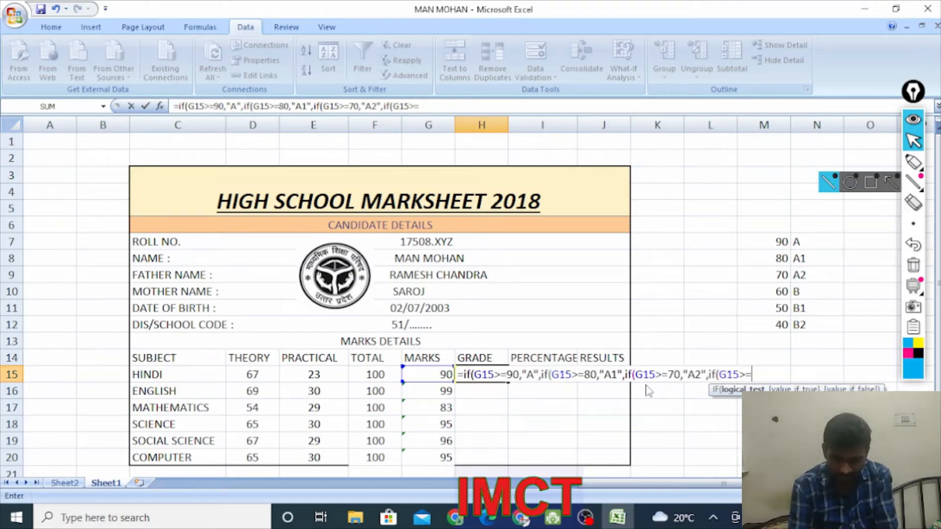
Complete the fourth IF in H15 with threshold 60 and the grade "B" as its true value
text(6)
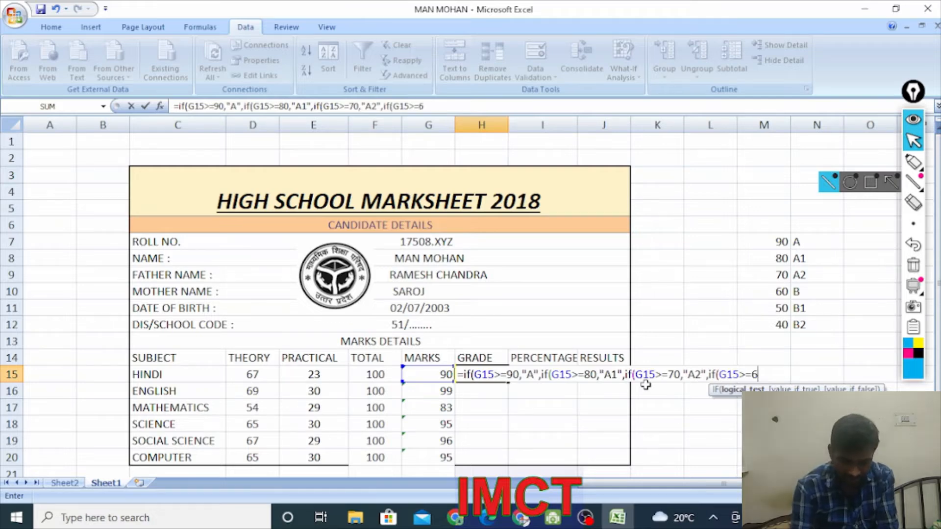
text(0,")
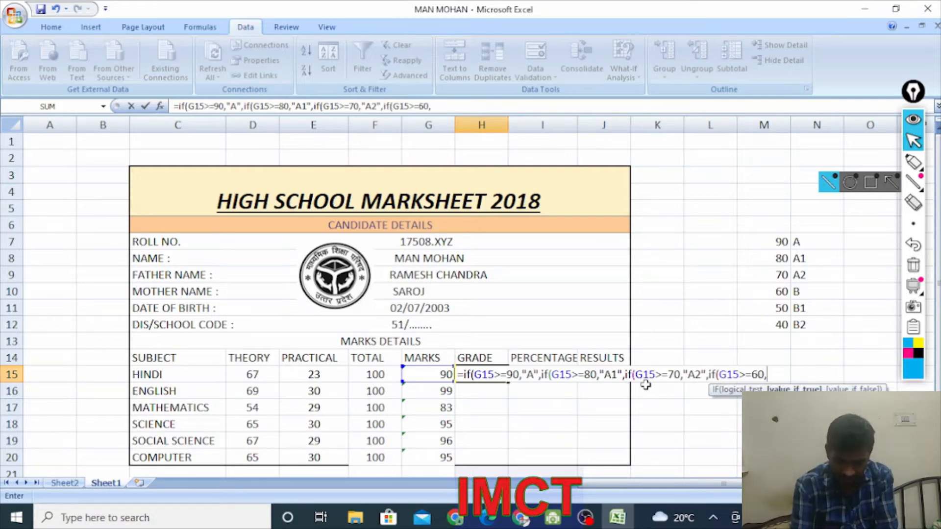
text(b)
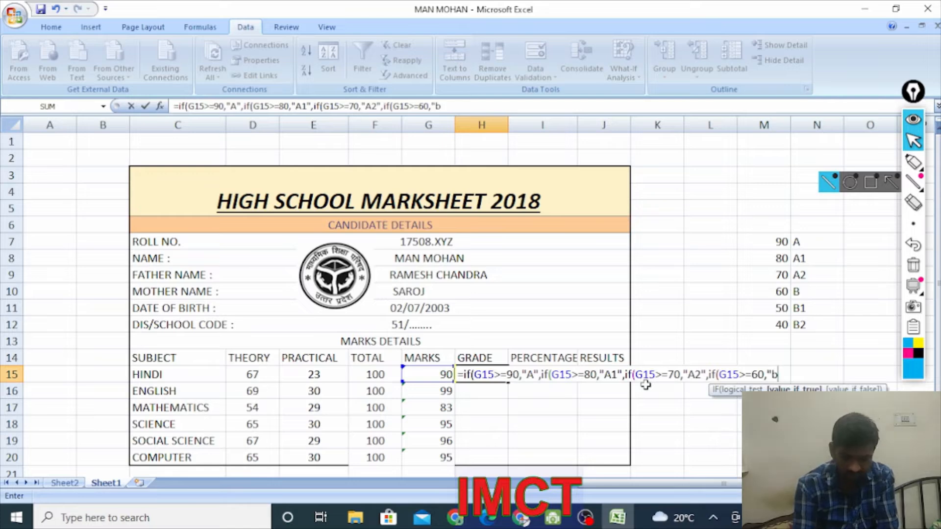
key(BackSpace)
text(B)
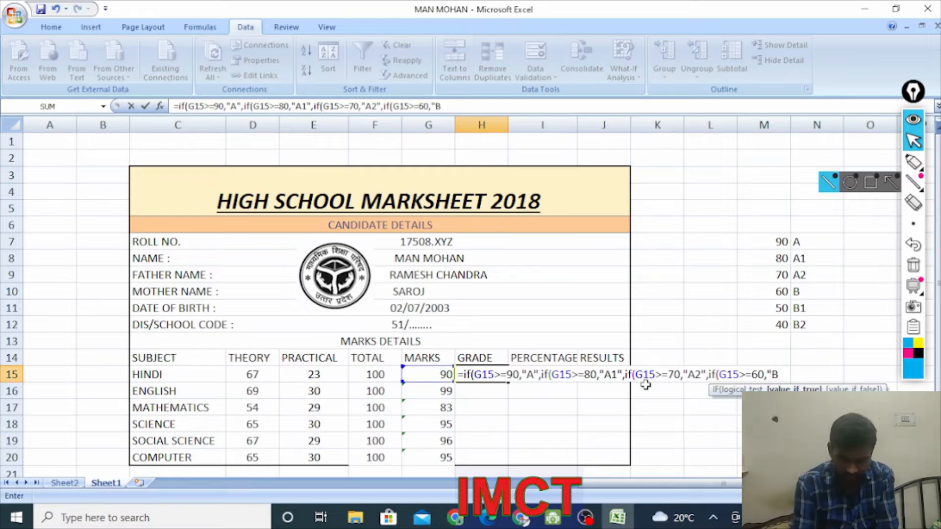
text(",)
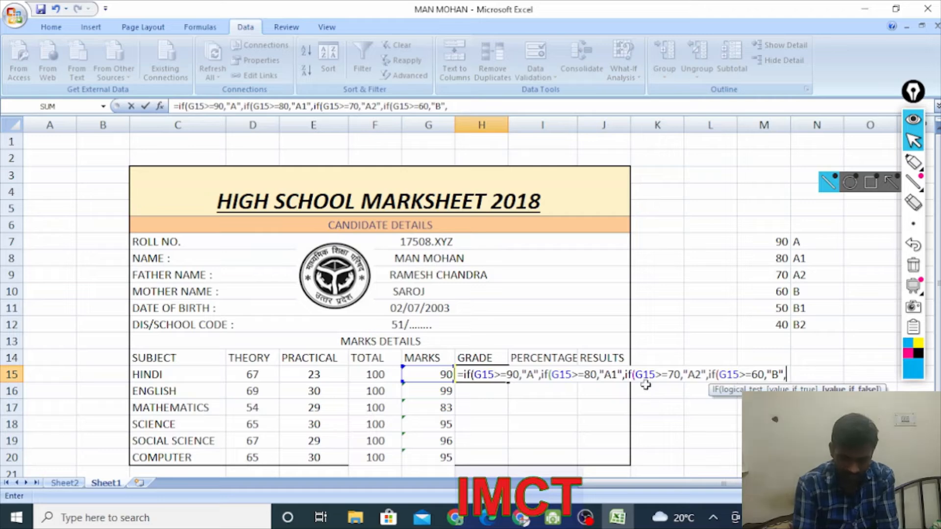
Nest a fifth IF in the H15 formula that returns "B1" when G15>=50
text(if)
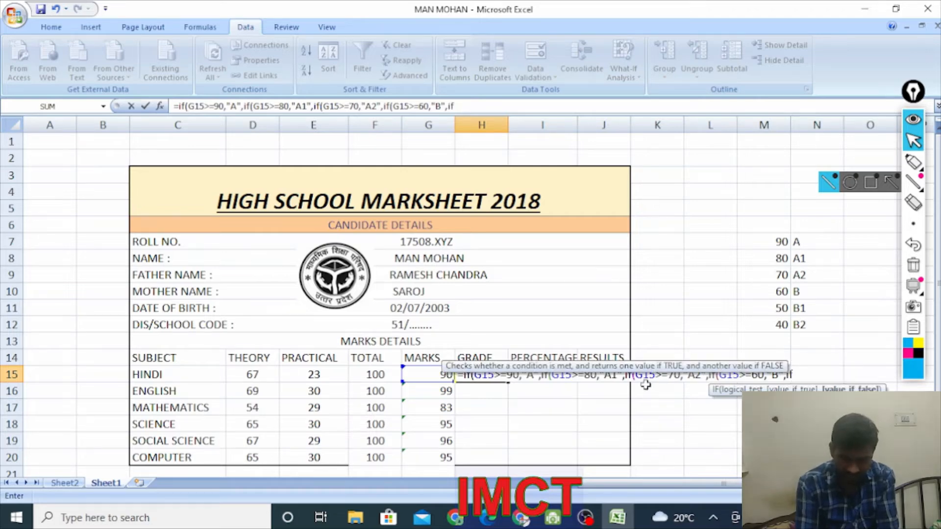
text(()
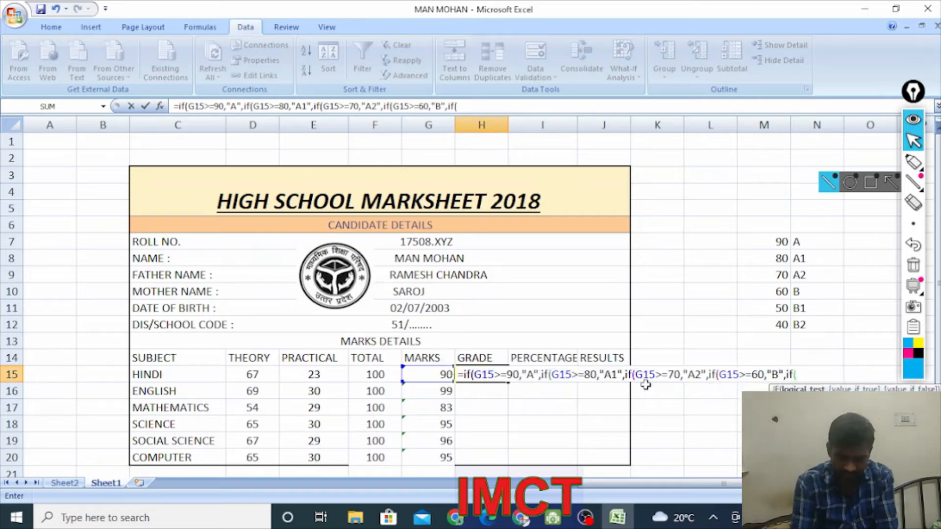
click(430, 376)
text(>)
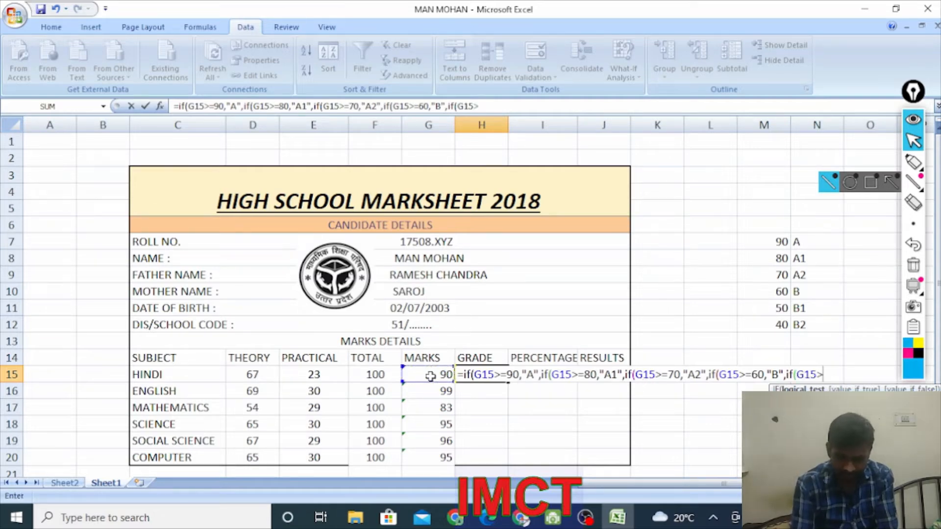
text(=)
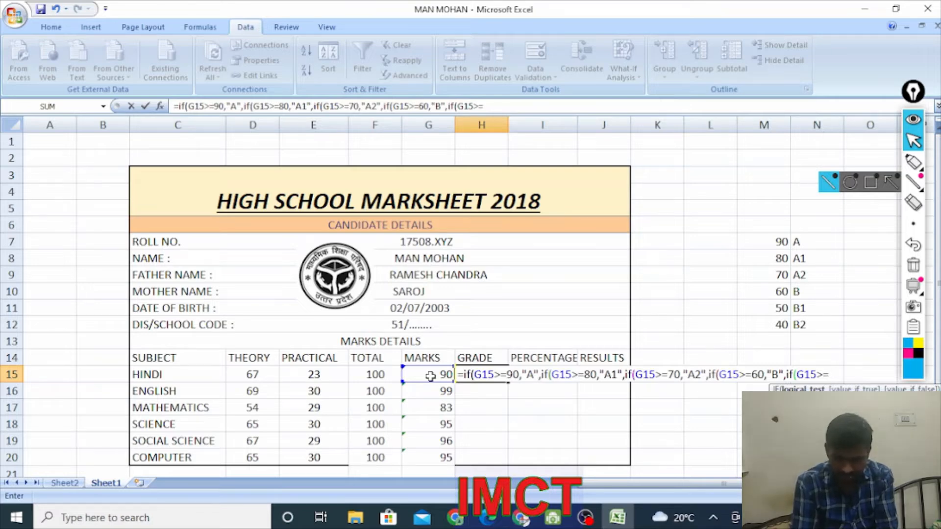
text(5)
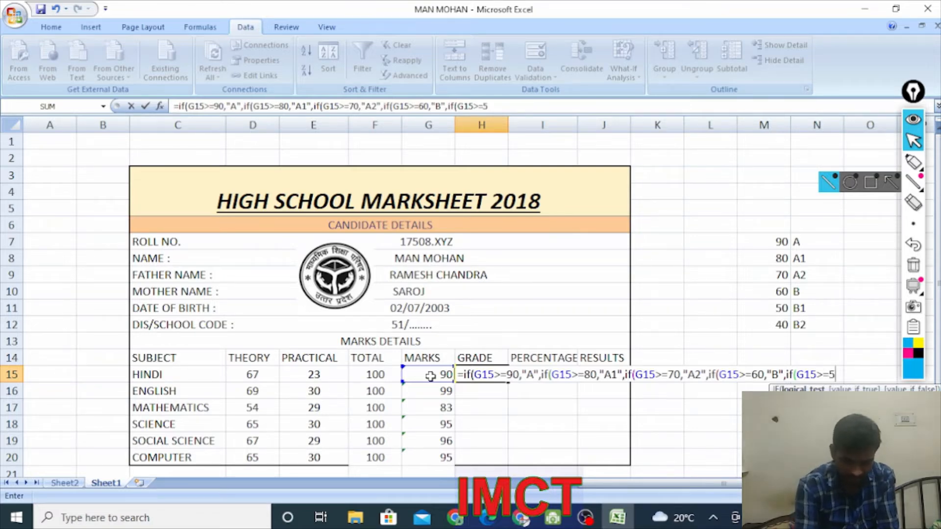
text(0,")
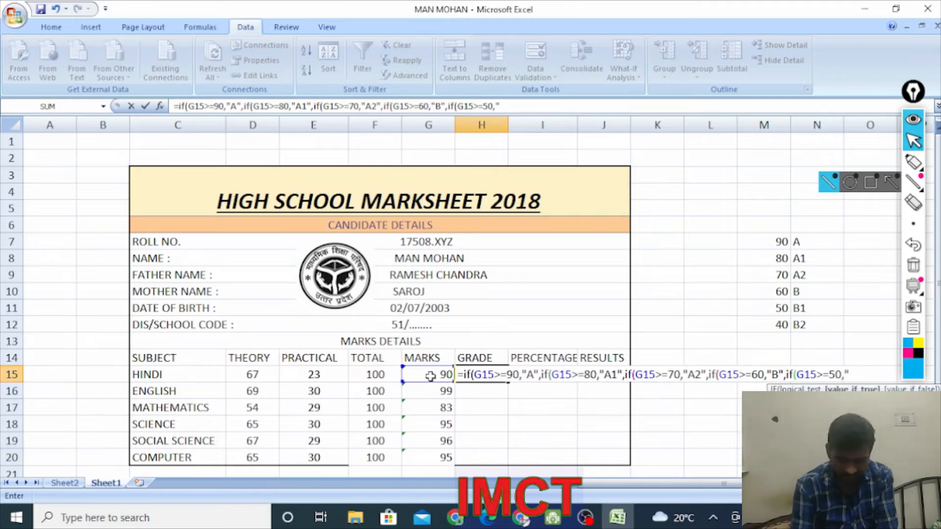
text(B)
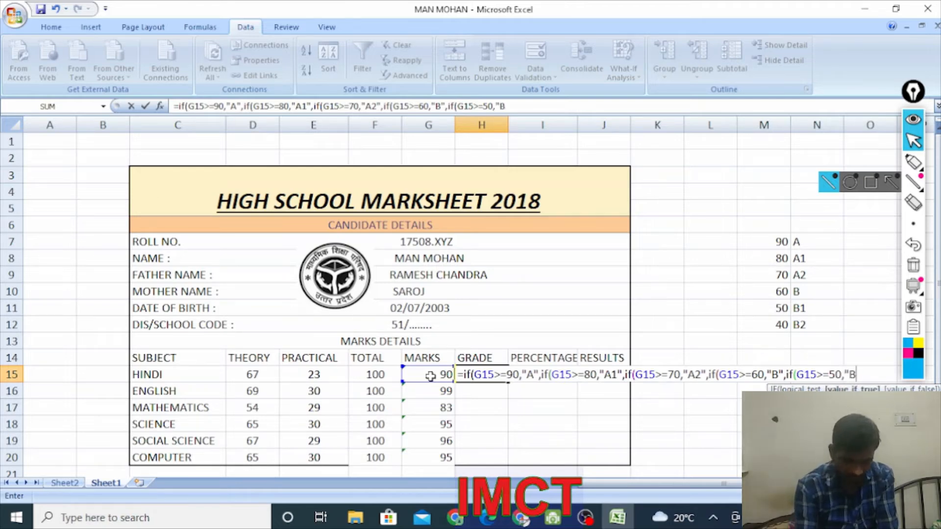
text(1")
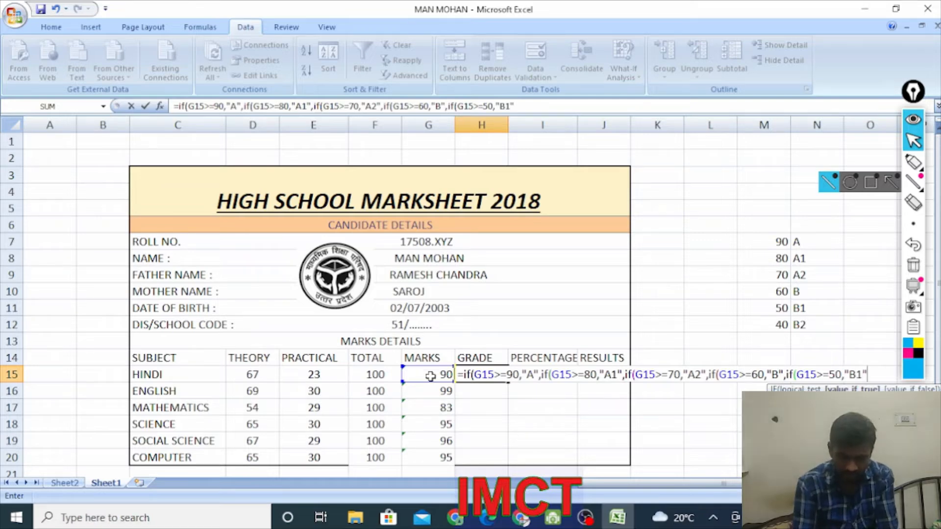
Finish the H15 formula with "B2" as the final false value, closing all five IFs, and fill it down to H20
text(,)
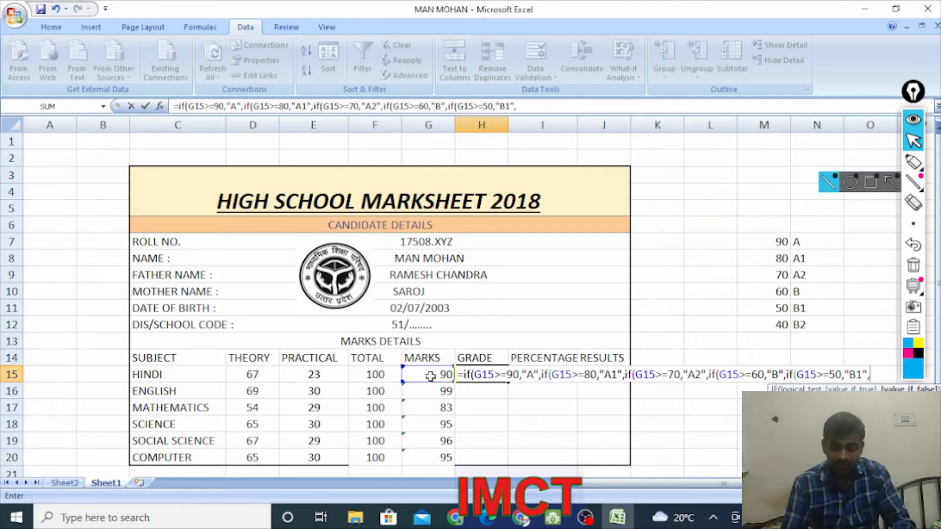
text(")
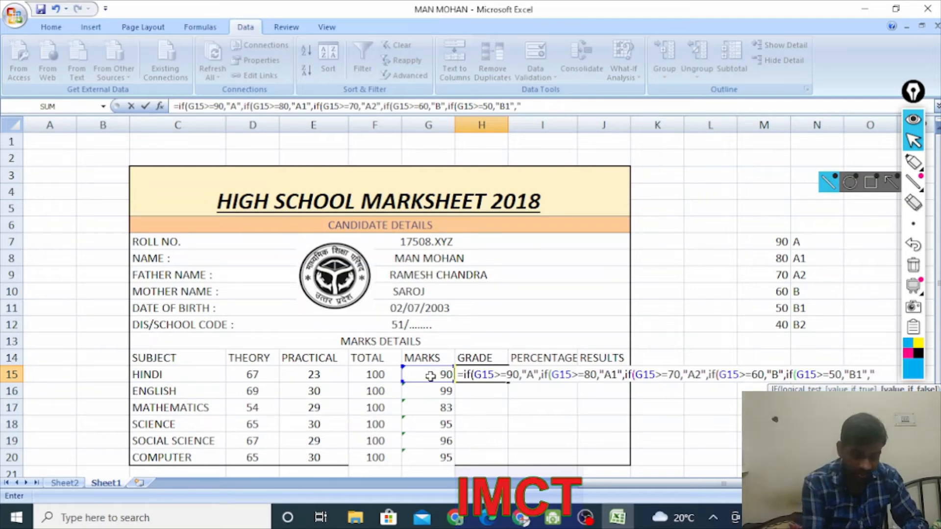
text(B)
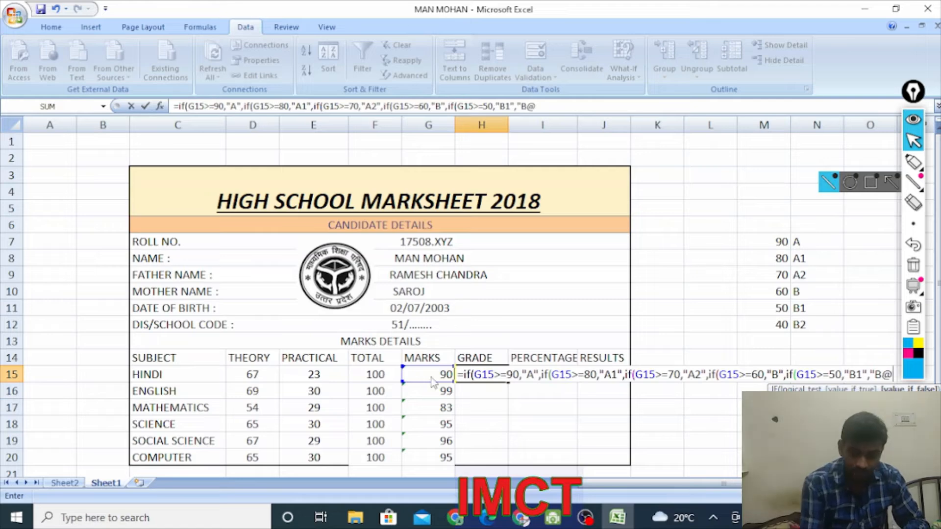
text(2")
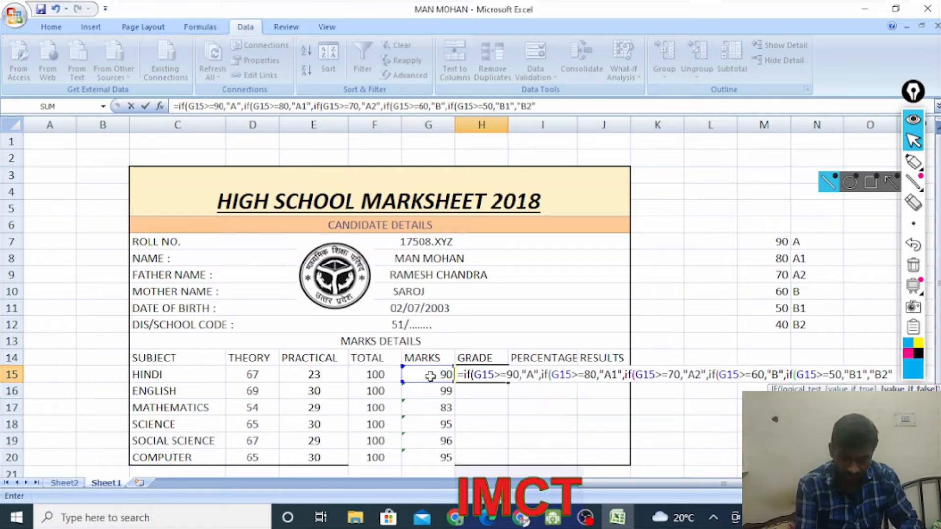
text())))))
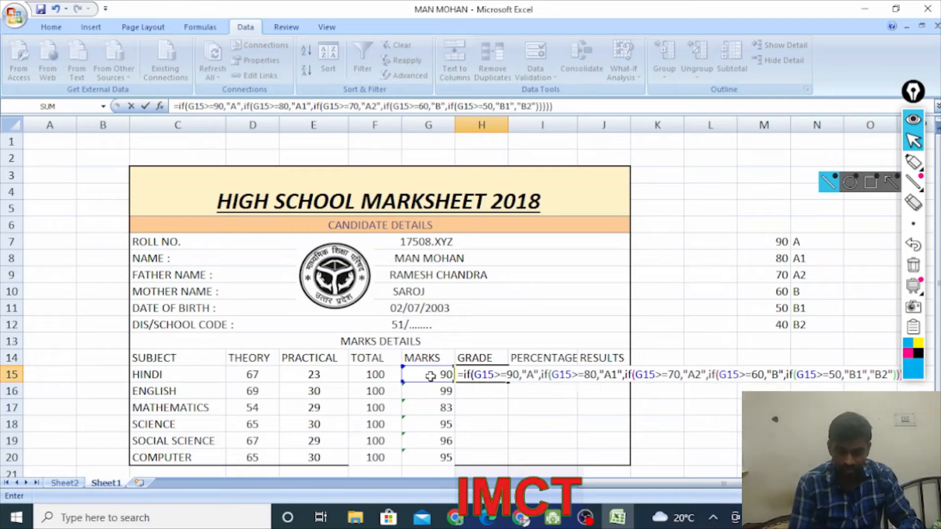
key(Return)
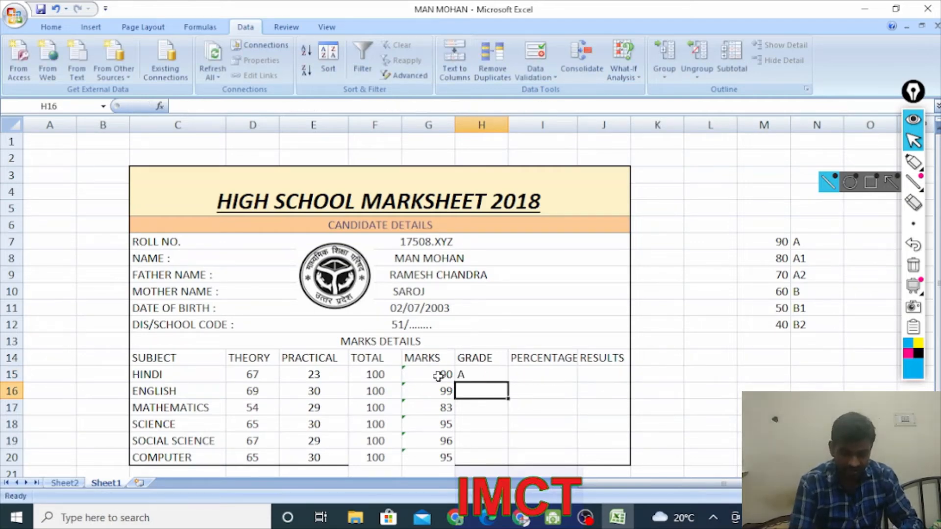
click(490, 376)
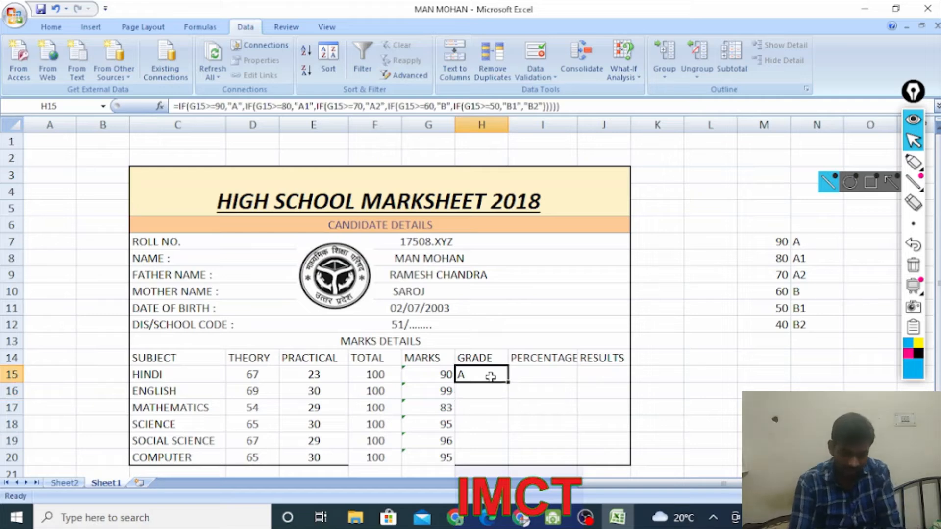
drag(507, 382, 510, 464)
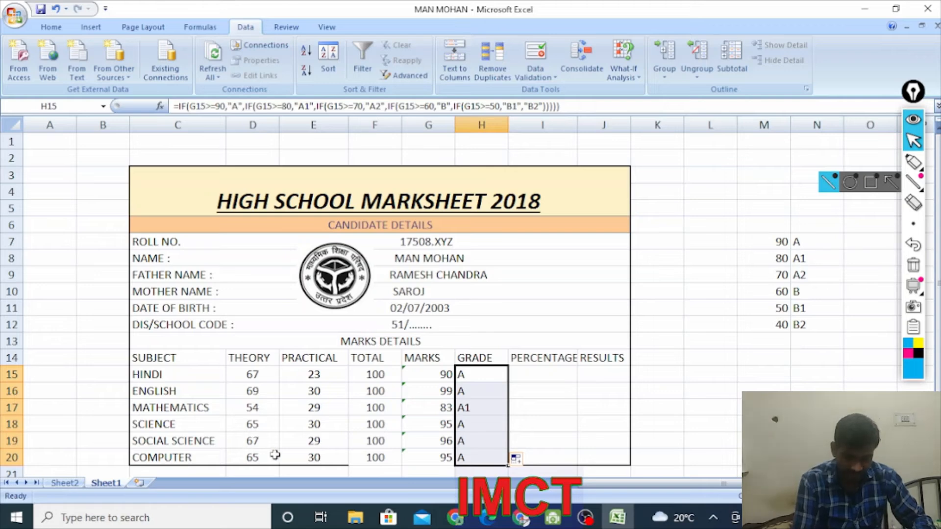
Set the Computer theory mark in D20 to 55 to test the grade formula
click(252, 458)
text(55)
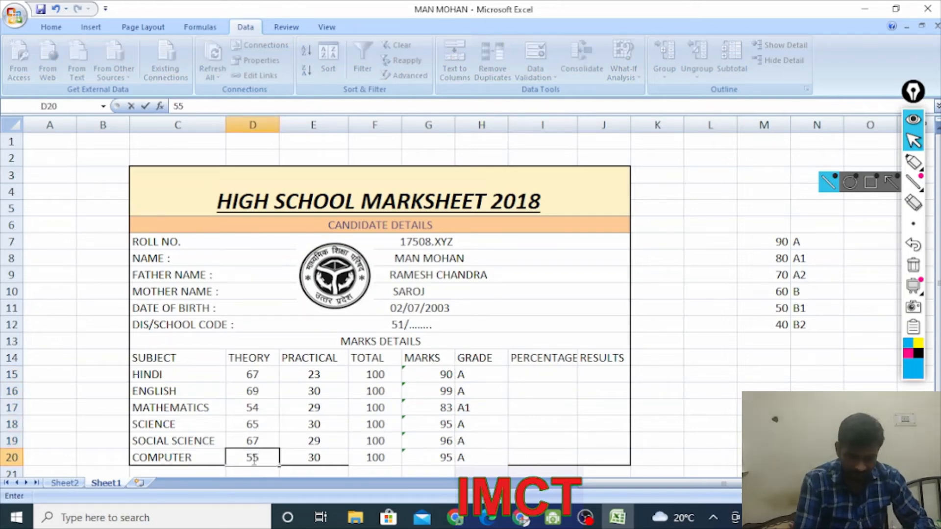
key(Return)
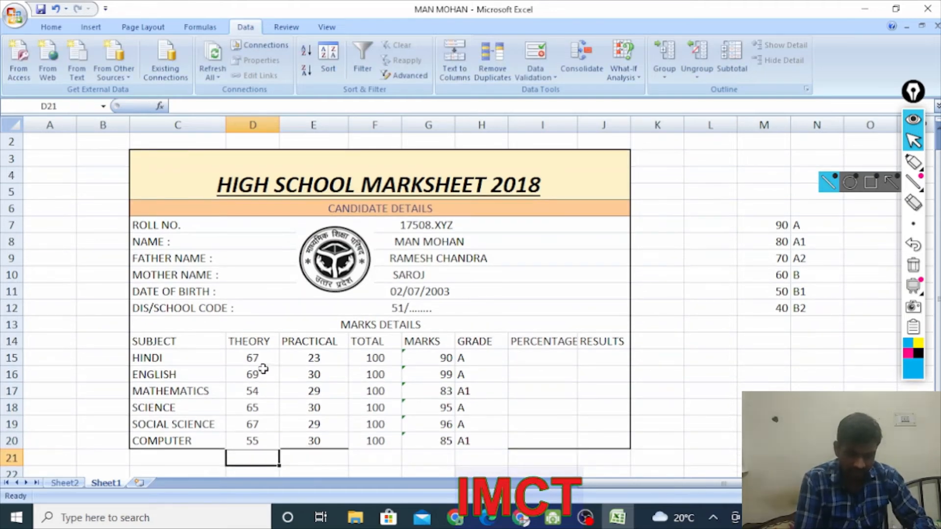
Set the English theory mark in D16 to 36 to test a lower grade
double_click(264, 371)
key(BackSpace)
key(BackSpace)
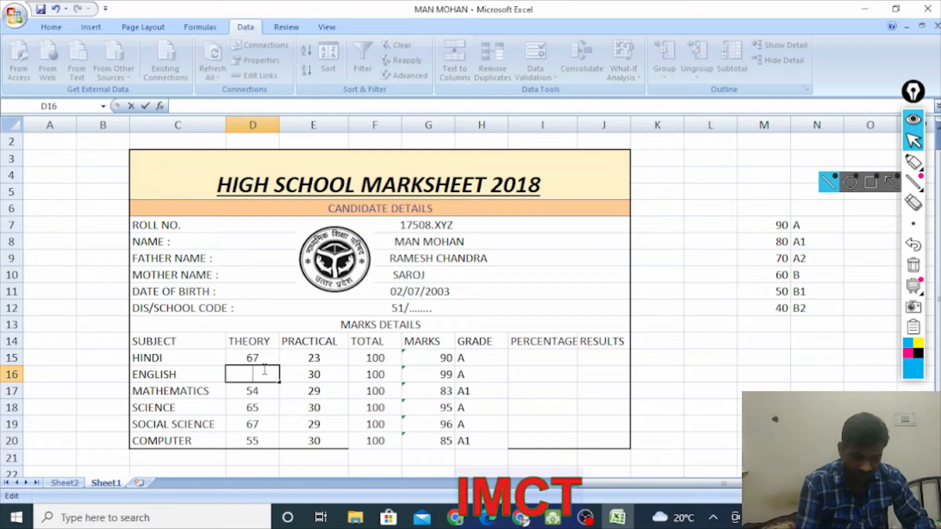
text(36)
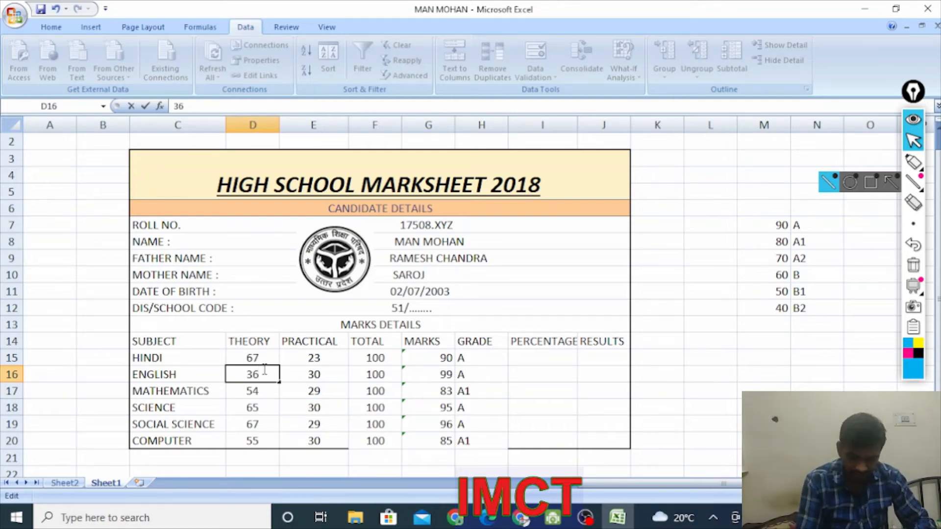
key(Return)
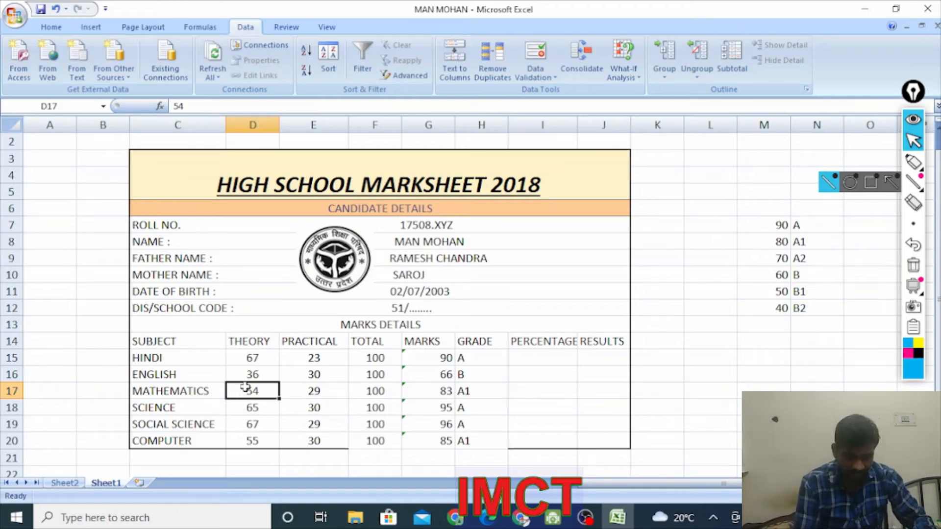
click(321, 396)
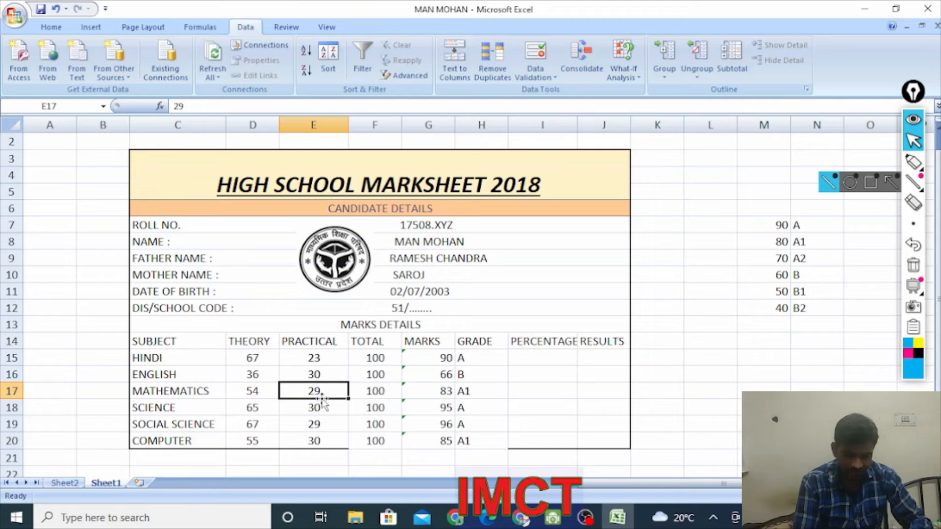
click(258, 375)
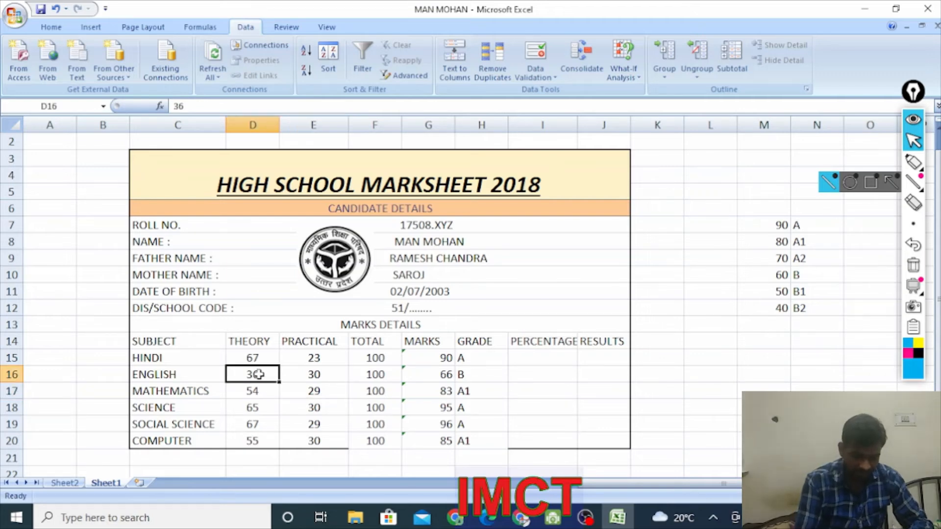
Set the English theory mark in D16 to 25 and the practical mark in E16 to 20 to test the grade
text(25)
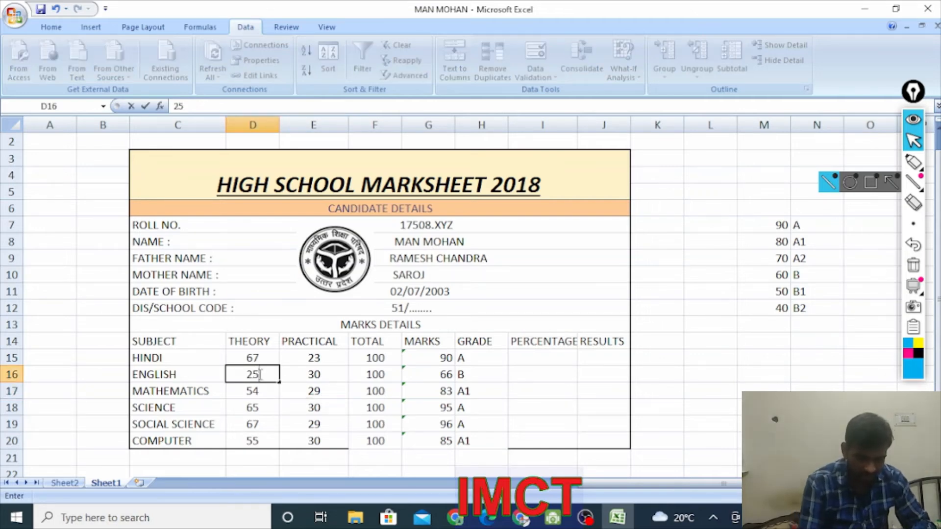
click(307, 379)
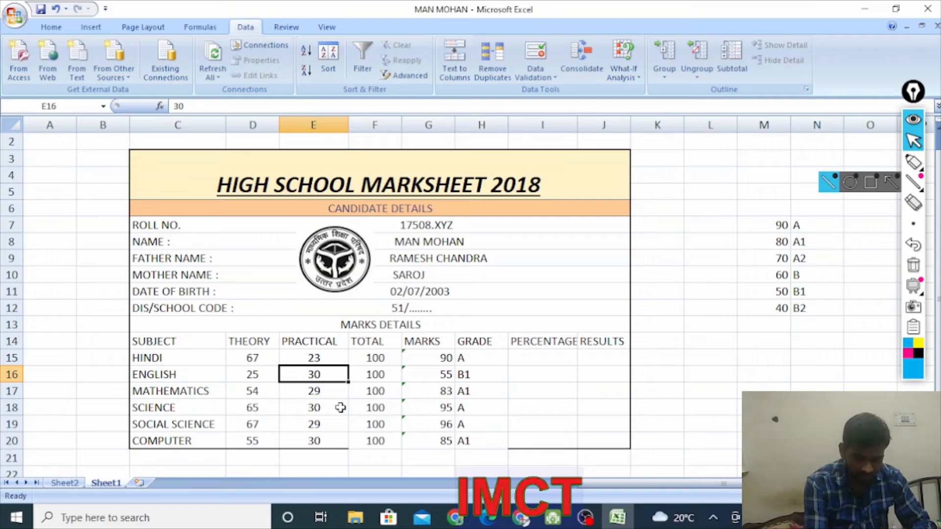
text(20)
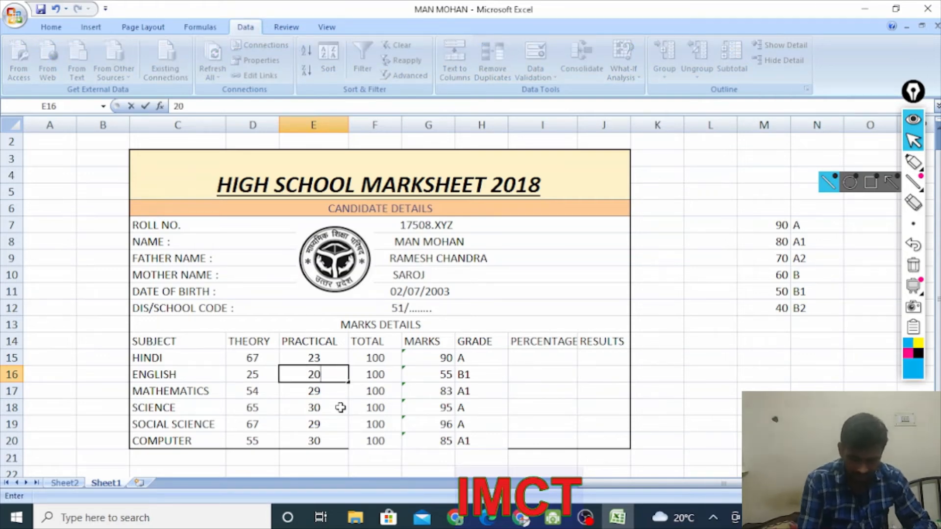
key(Return)
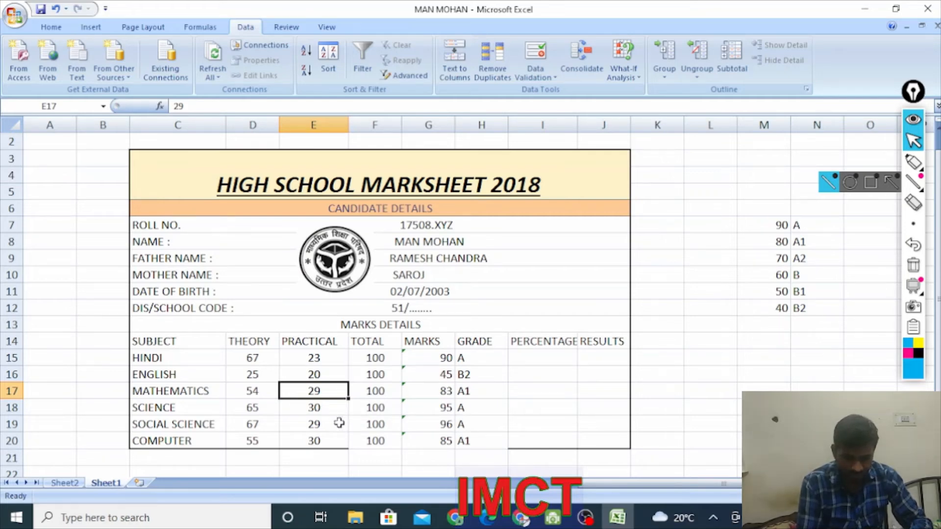
Set the Science theory mark in D18 to 30 and check the marks and grade cells
click(258, 406)
text(30)
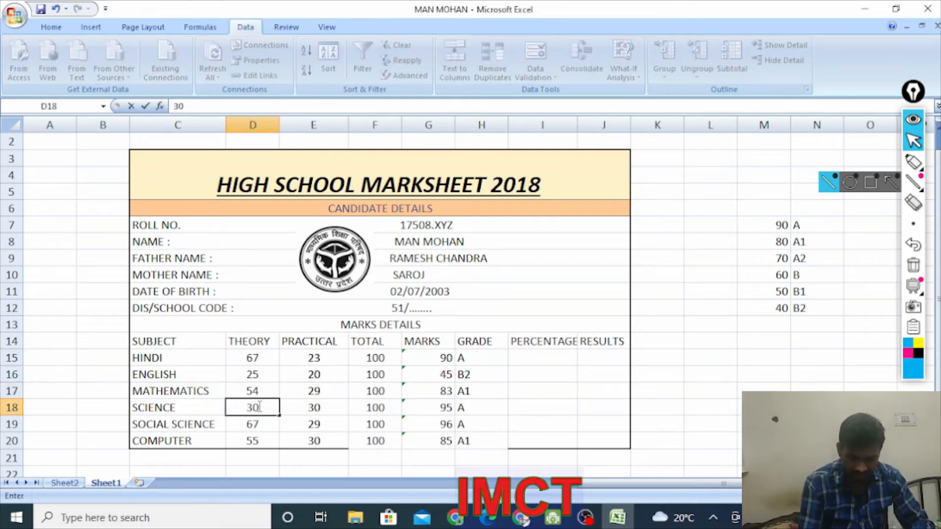
key(Return)
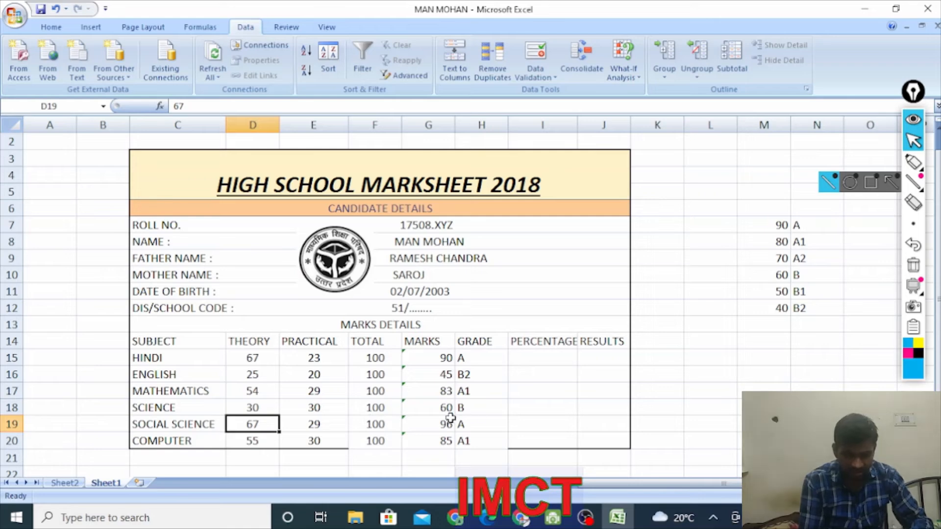
mouse_move(451, 420)
mouse_down()
mouse_move(471, 421)
mouse_move(467, 412)
mouse_up()
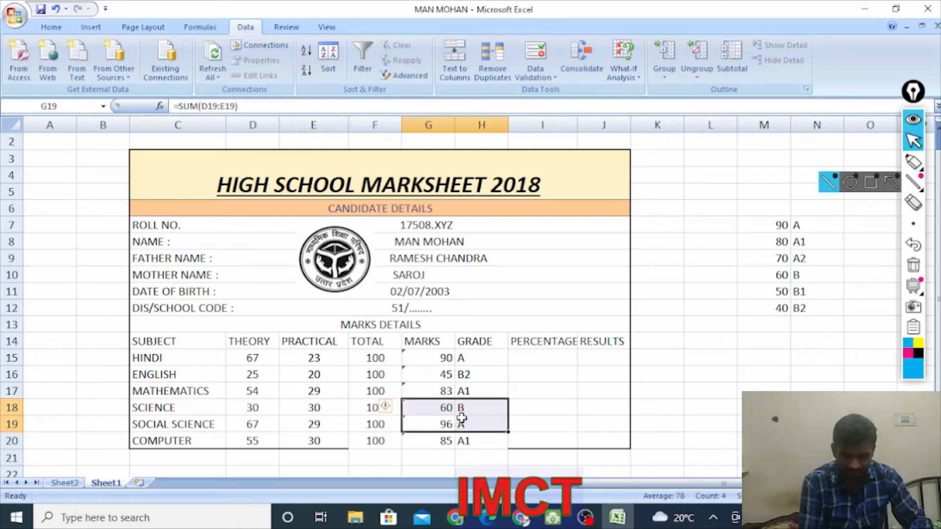
click(464, 420)
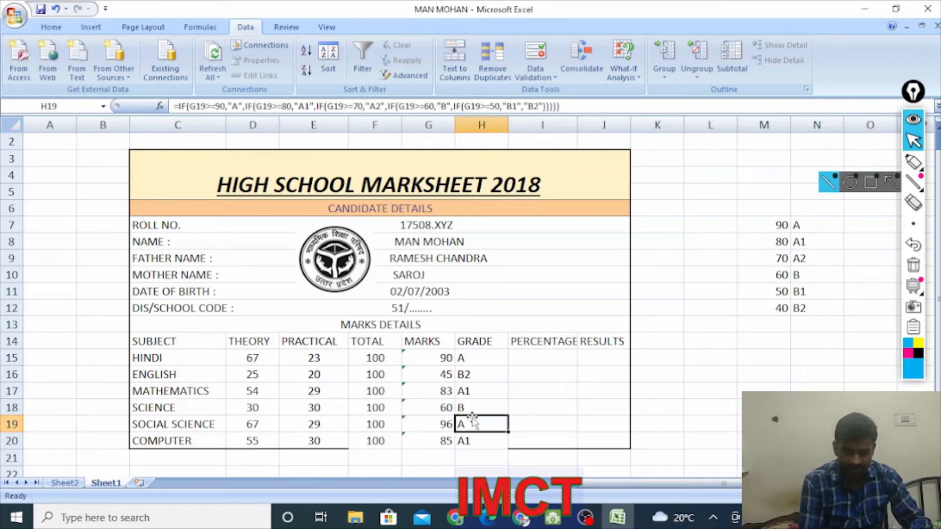
click(544, 379)
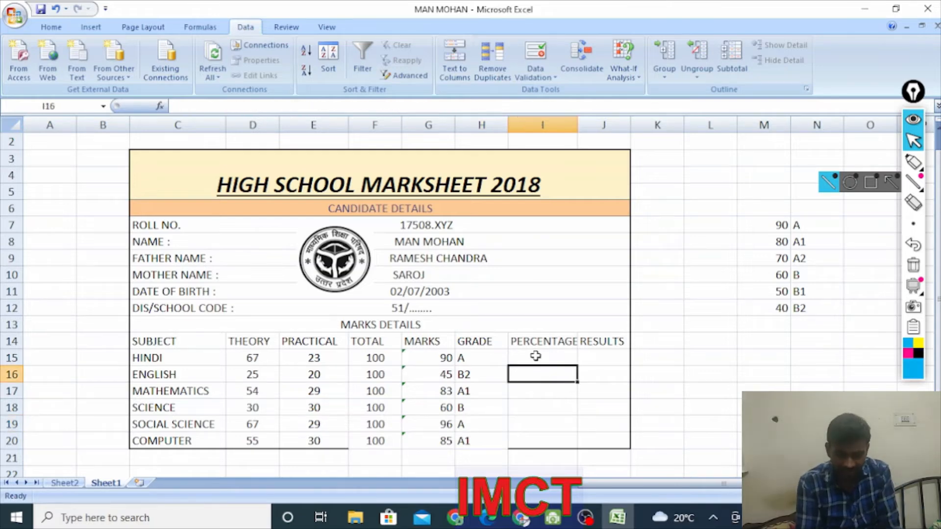
click(535, 357)
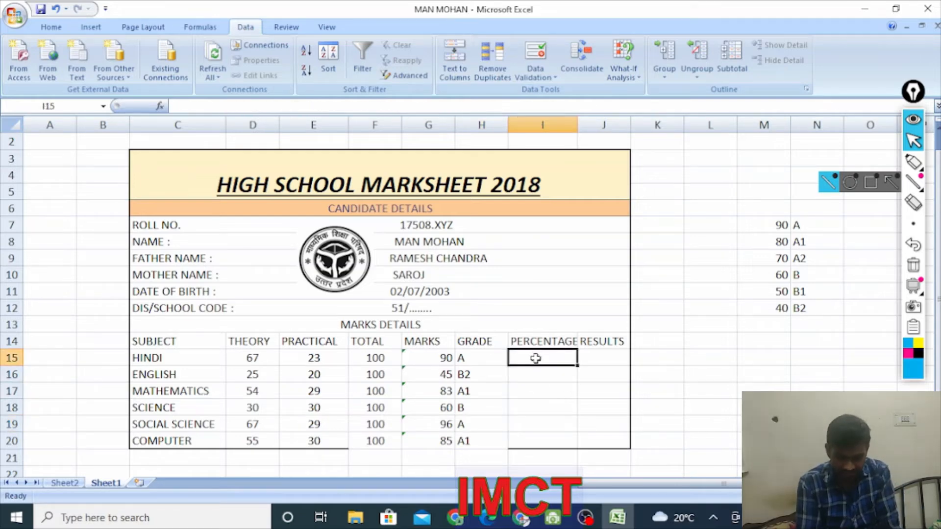
click(533, 407)
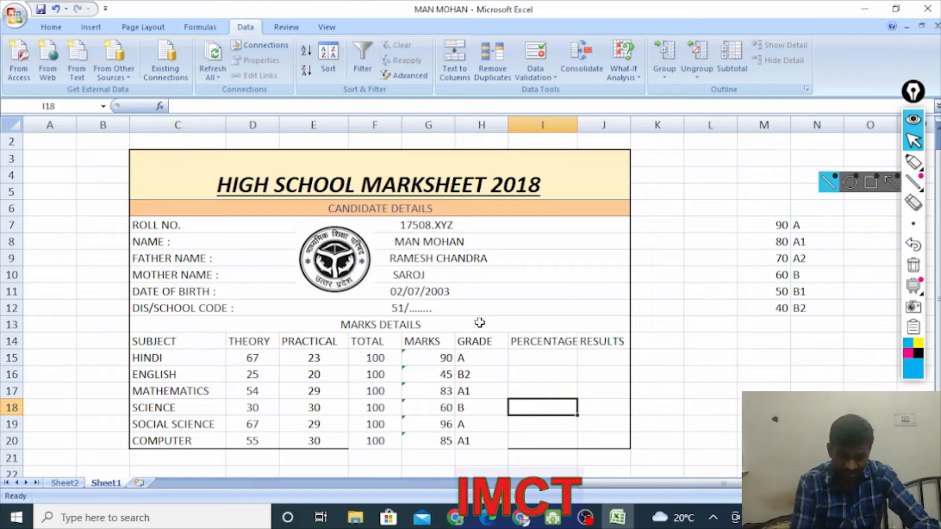
text(=)
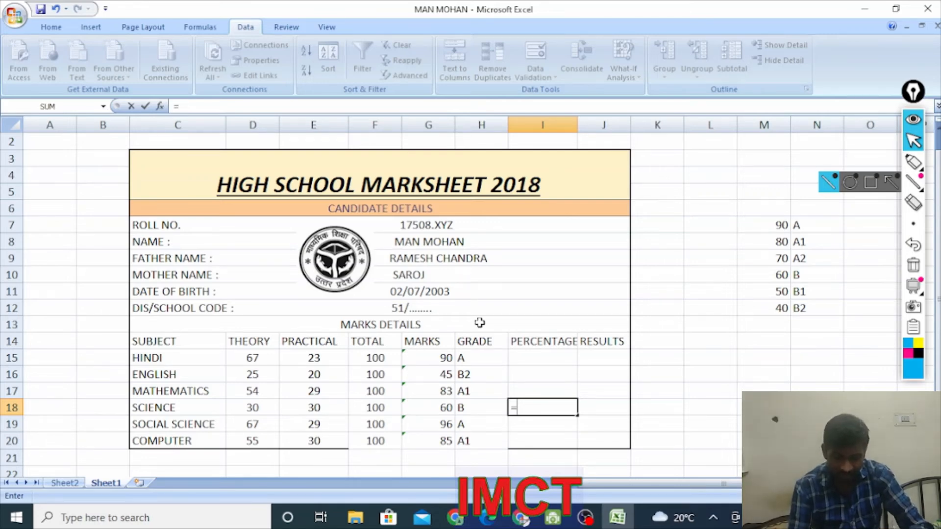
click(437, 353)
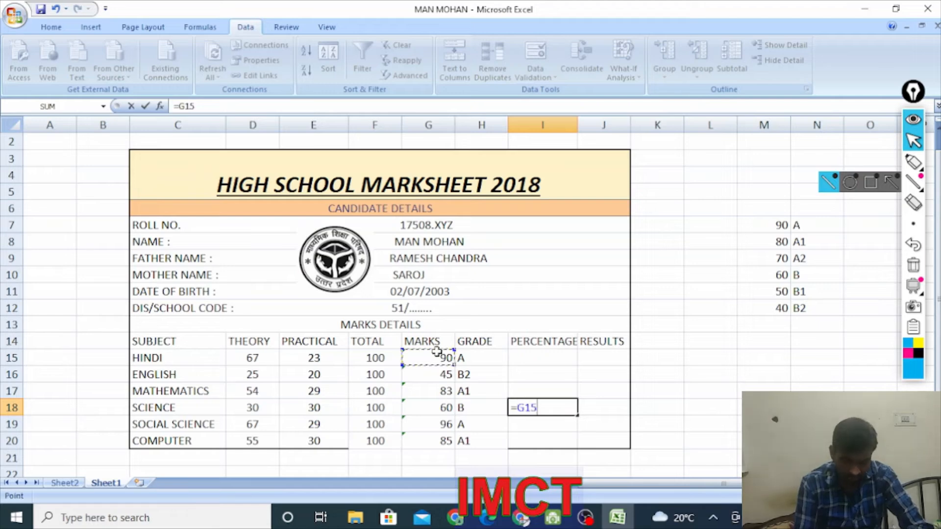
mouse_move(436, 351)
mouse_down()
mouse_move(441, 437)
mouse_move(443, 353)
mouse_up()
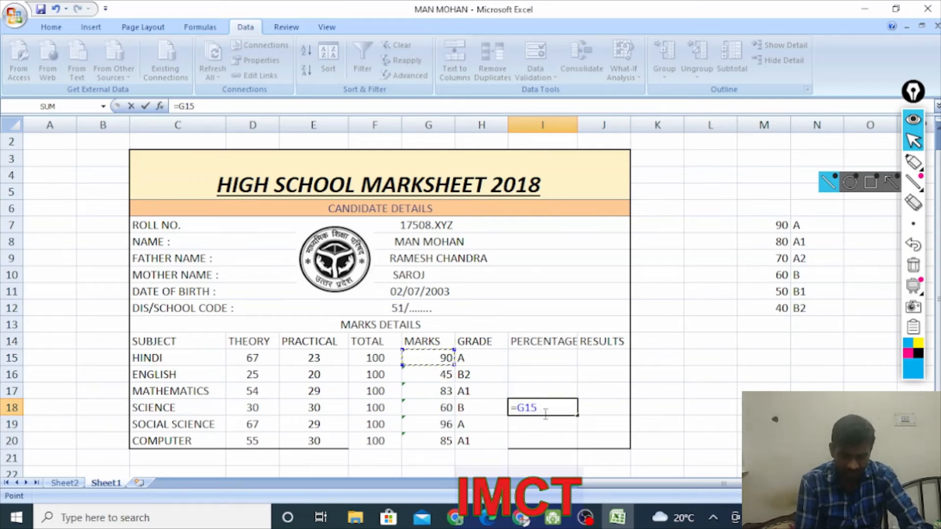
key(BackSpace)
key(BackSpace)
key(BackSpace)
key(BackSpace)
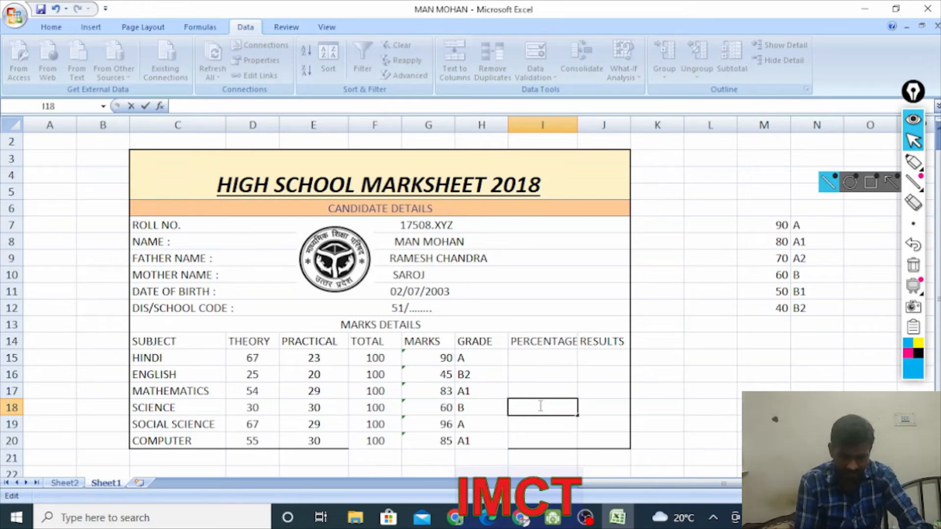
click(532, 391)
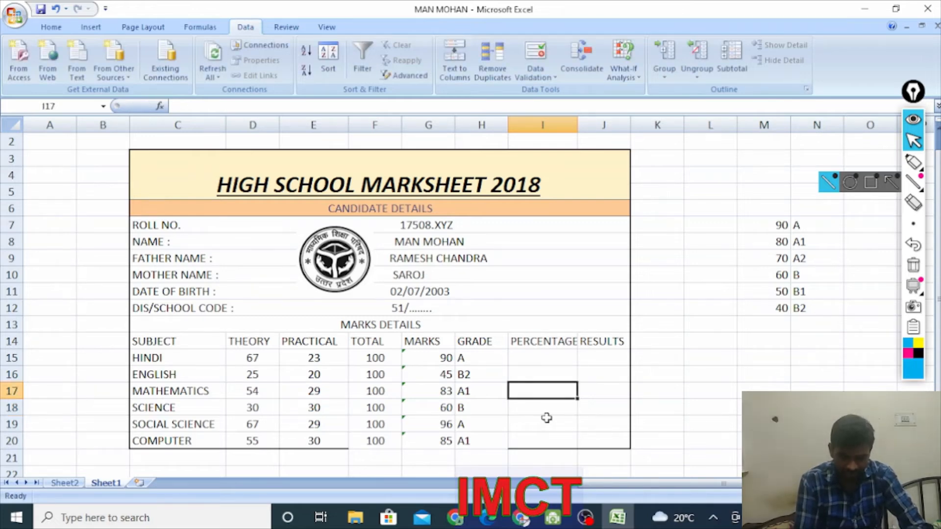
Enter the formula =SUM(G15:G20) in I16 to total the marks of all subjects
click(536, 373)
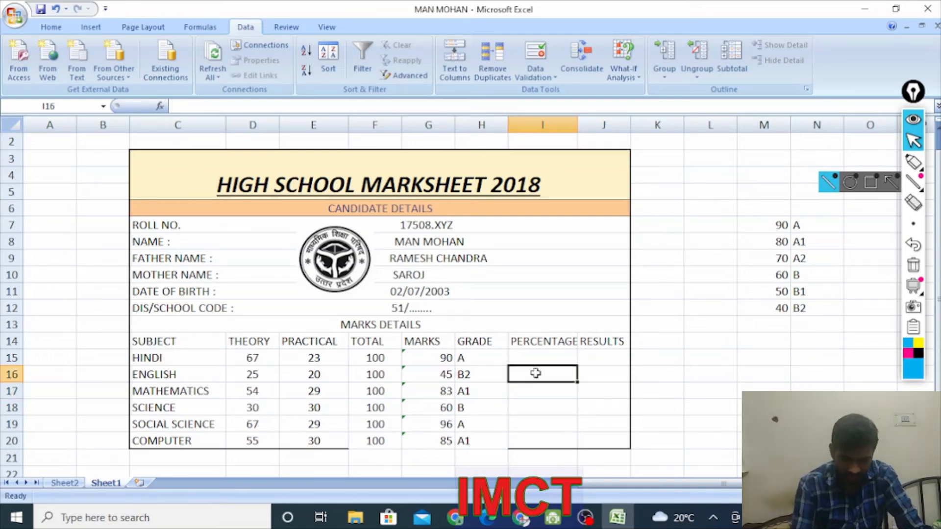
text(=)
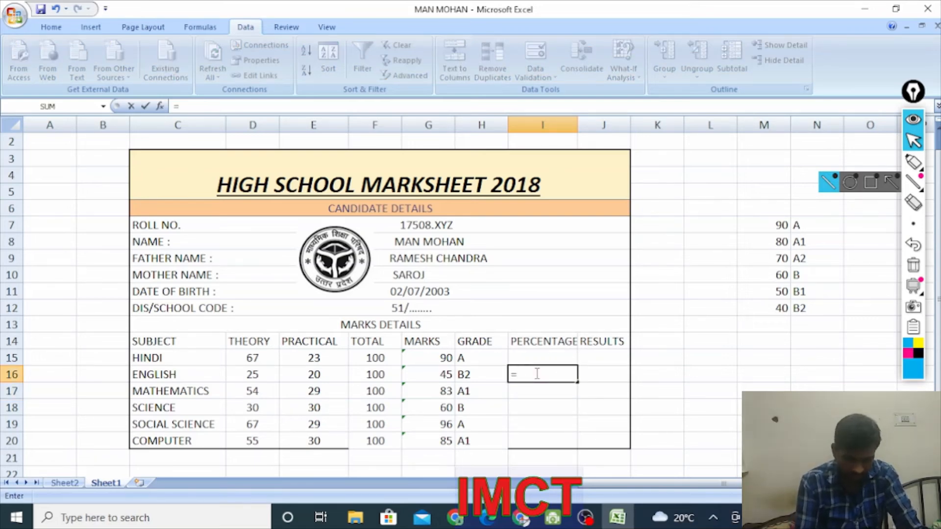
text(sunm)
key(BackSpace)
key(BackSpace)
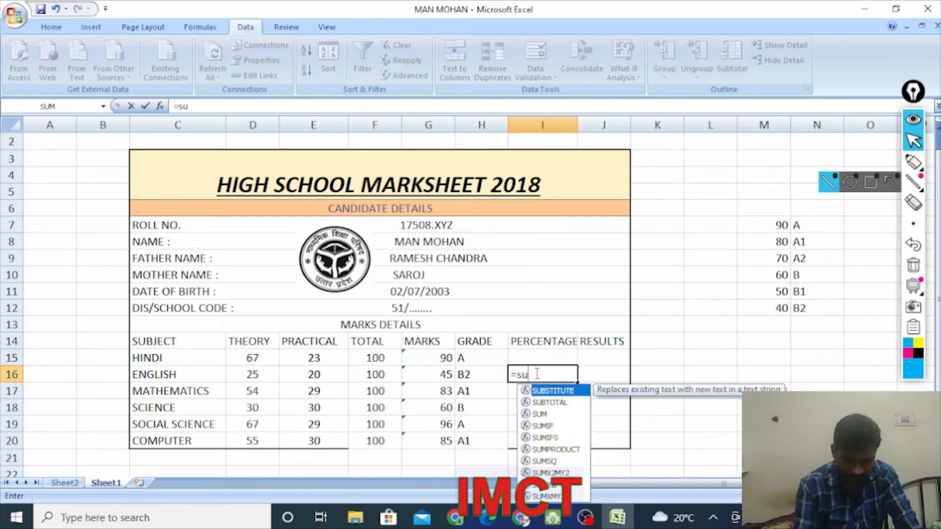
text(m)
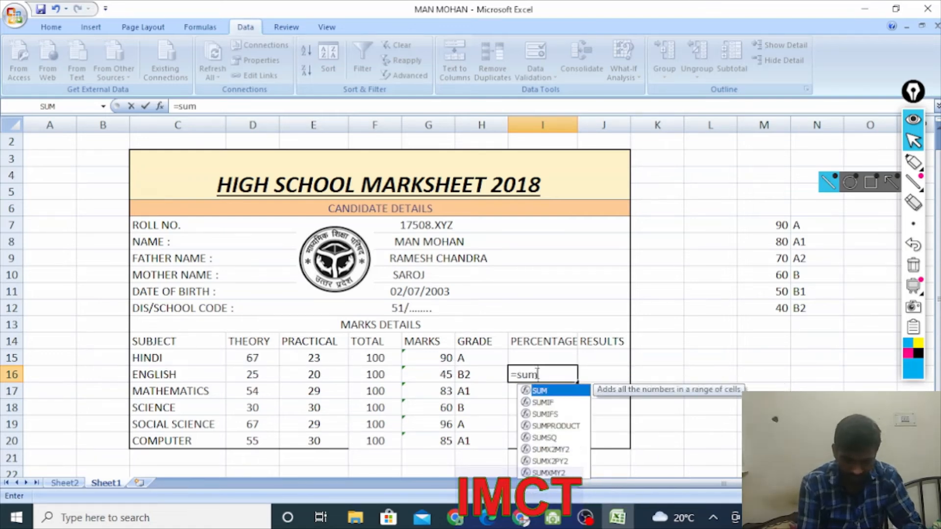
text(()
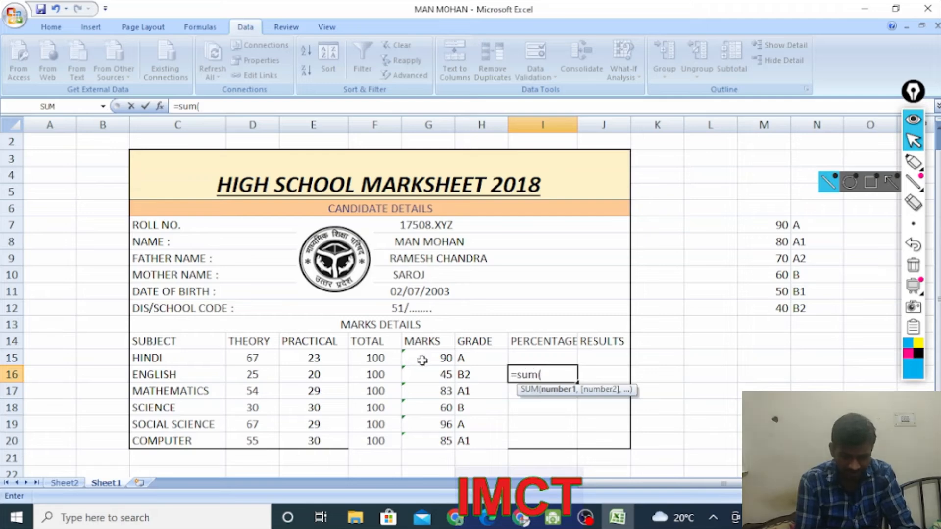
drag(420, 358, 429, 437)
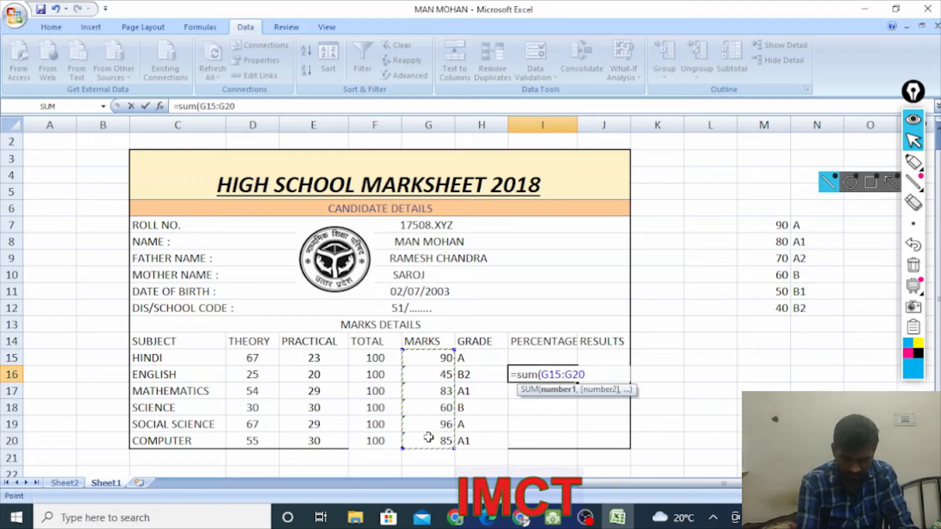
text())
key(Return)
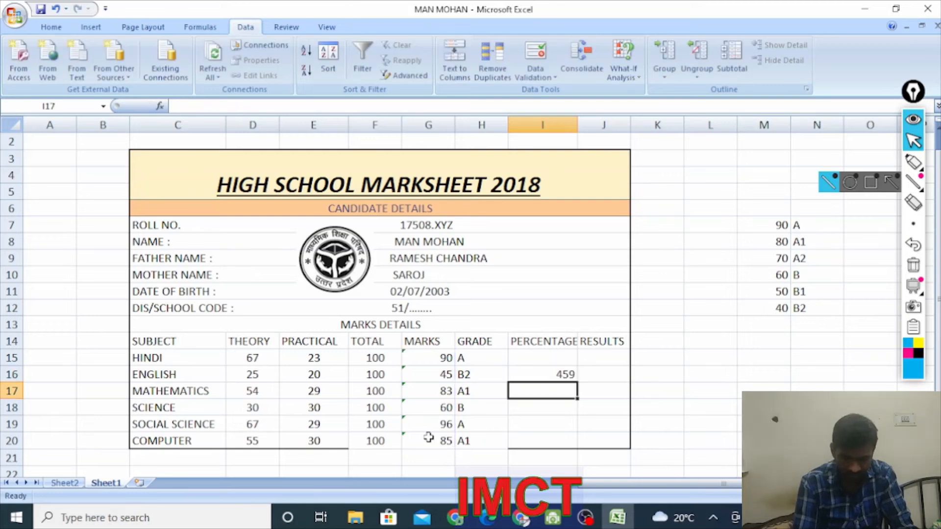
Review the total marks formula in I16 and move it to G21, below the Marks column
double_click(564, 375)
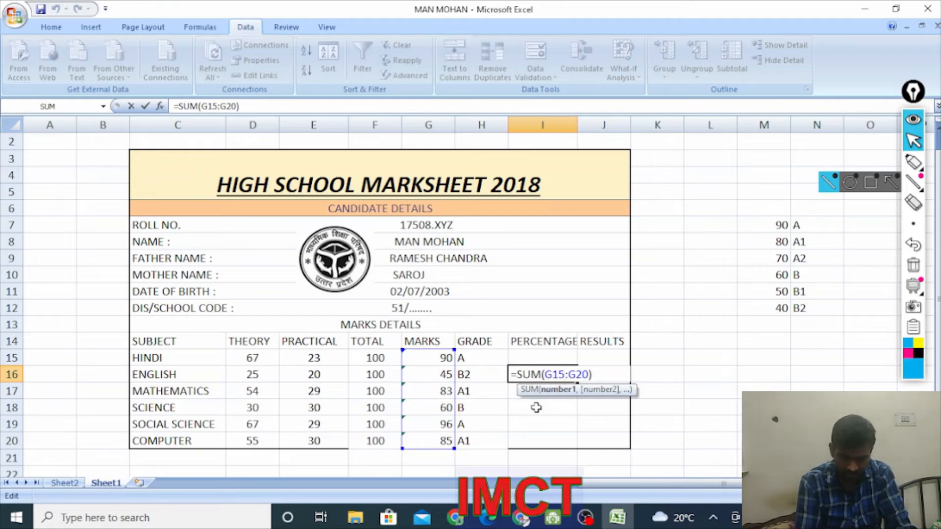
key(Return)
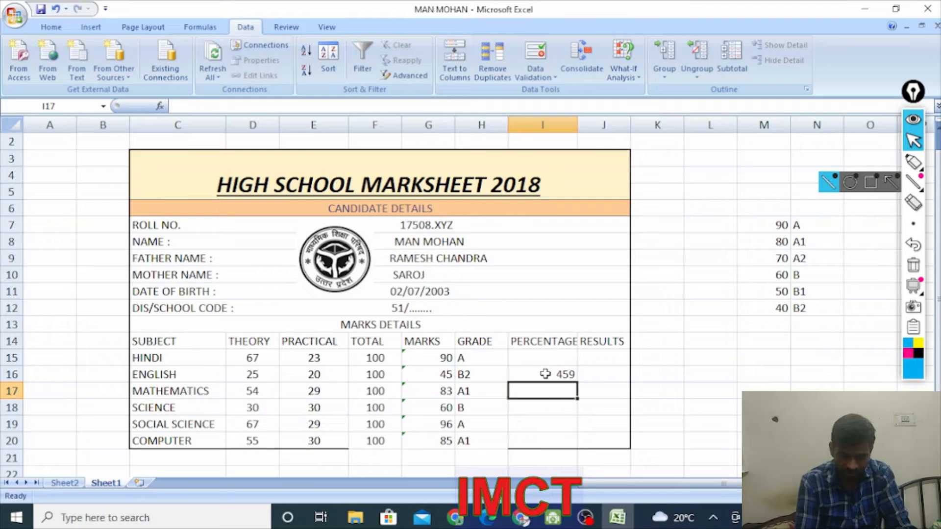
click(544, 373)
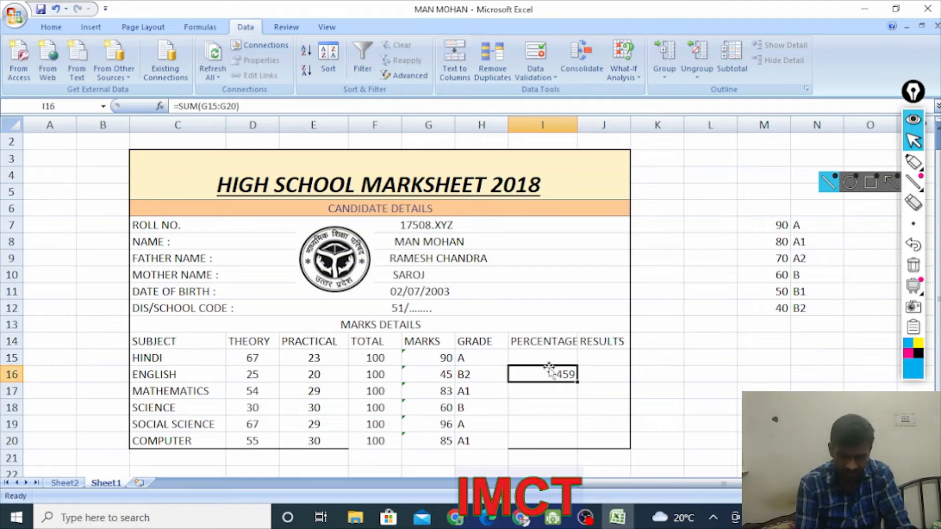
drag(550, 373, 455, 459)
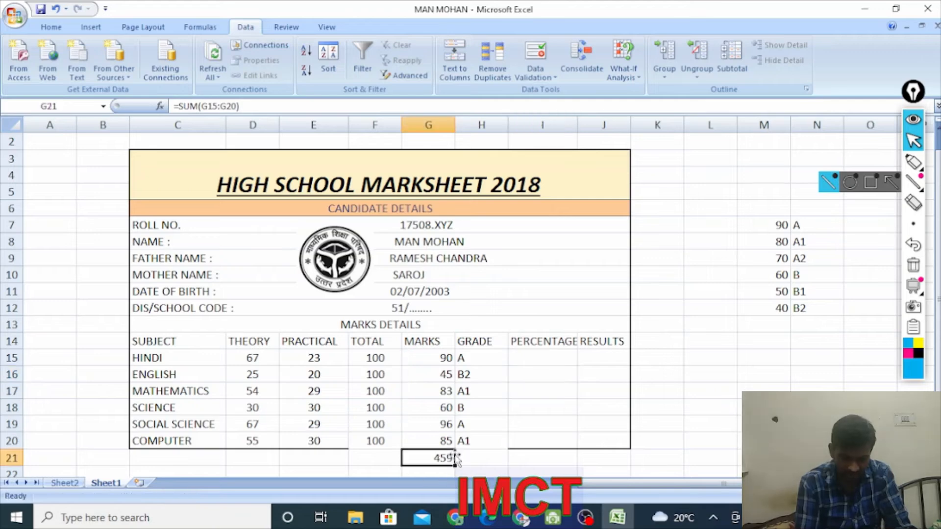
Enter the percentage formula =G21/600*100 in I17
click(535, 396)
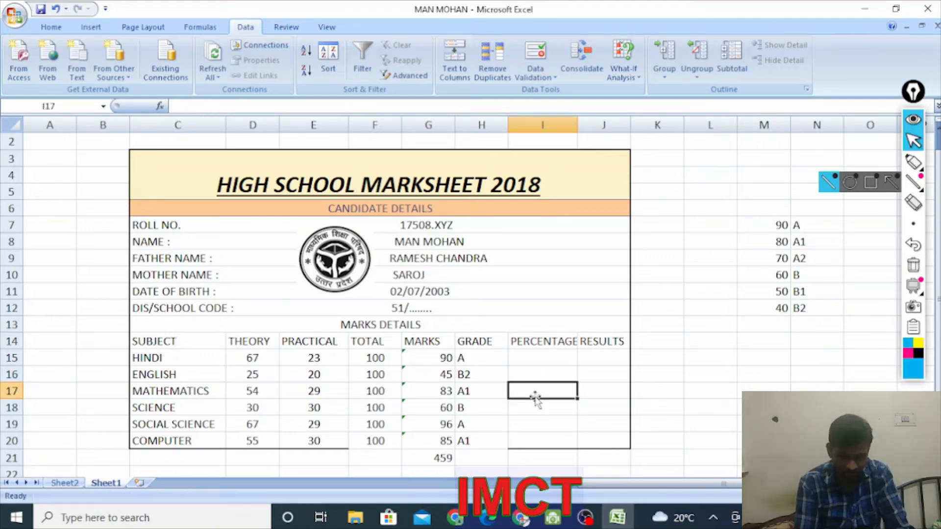
text(=)
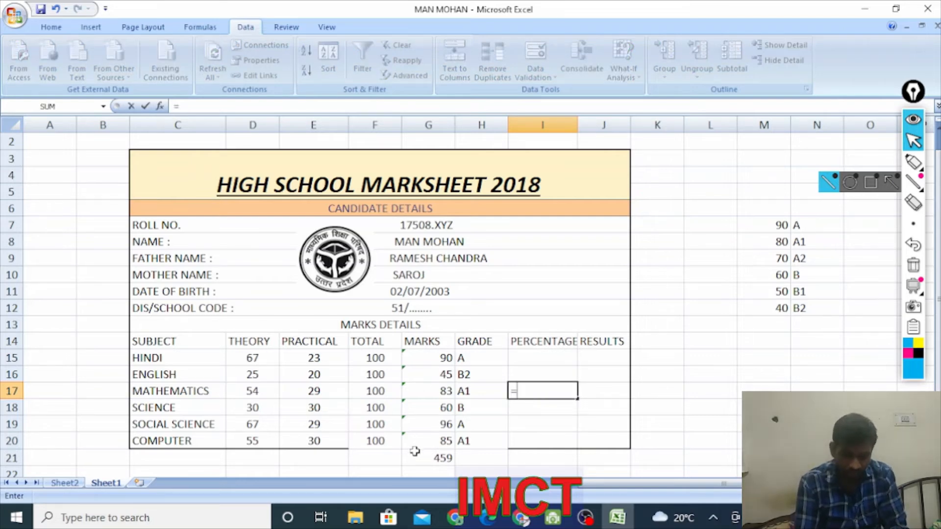
click(435, 455)
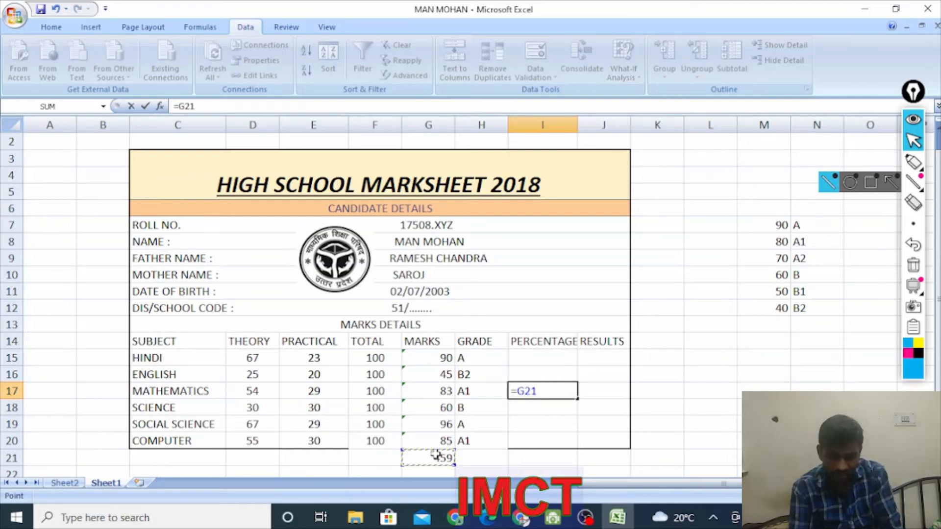
text(/)
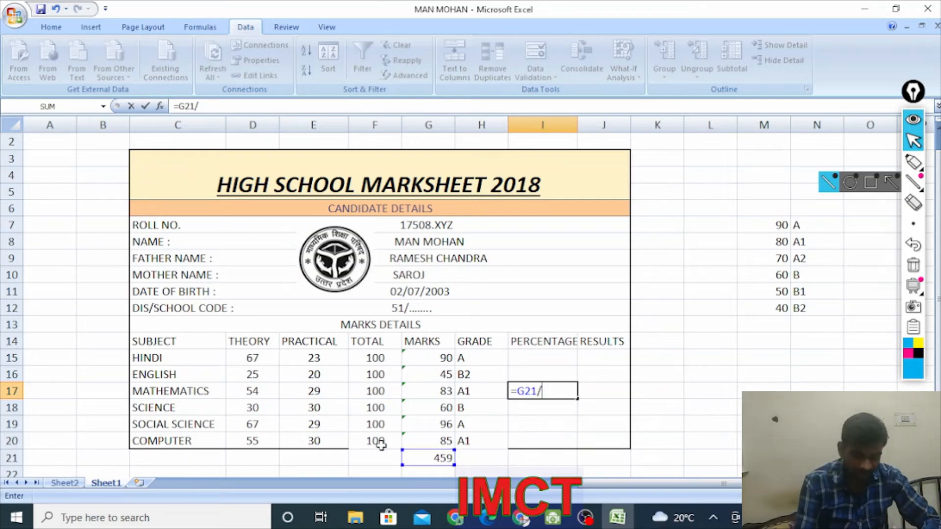
text(1)
key(BackSpace)
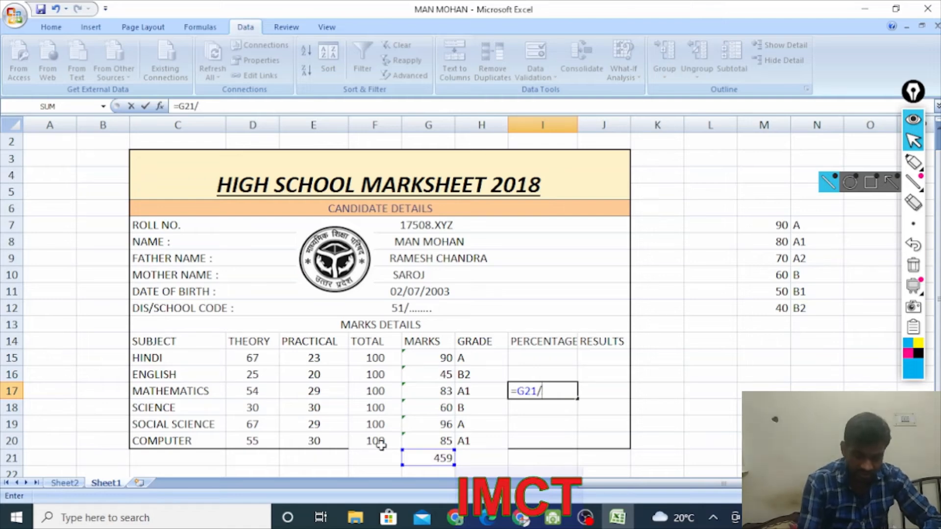
text(600)
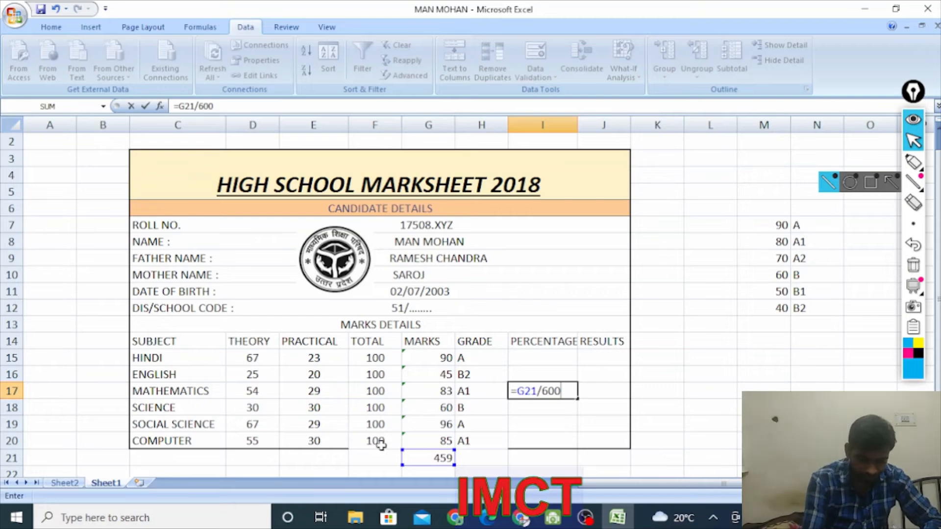
text(*1)
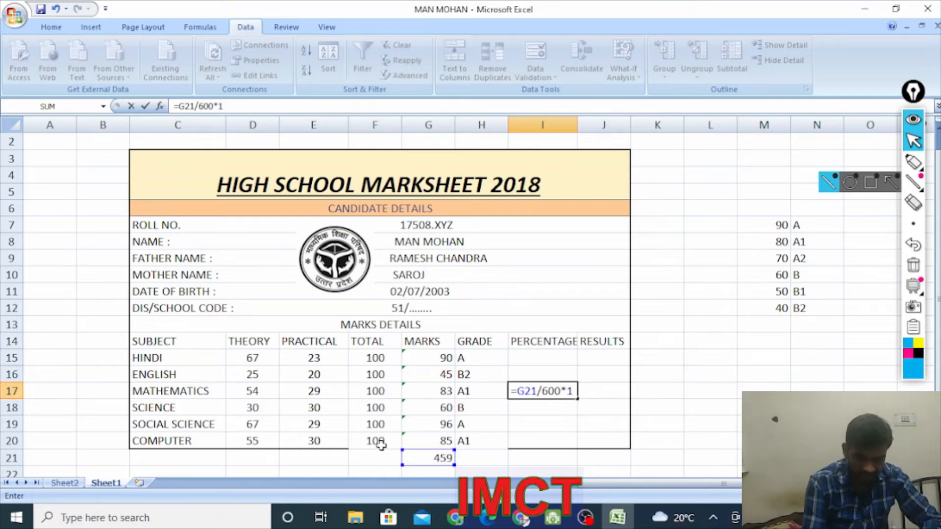
text(00)
key(Return)
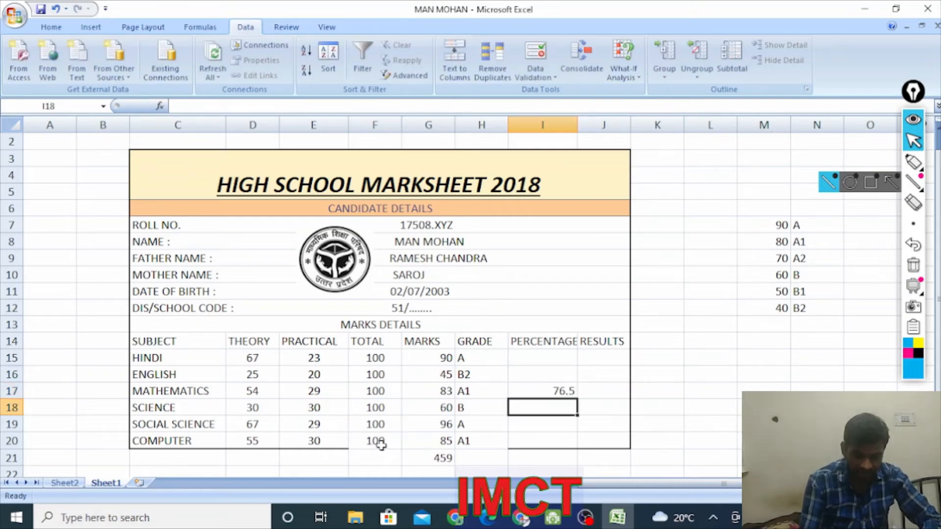
Check the percentage formula in I17 and widen the PERCENTAGE and RESULTS columns
click(565, 388)
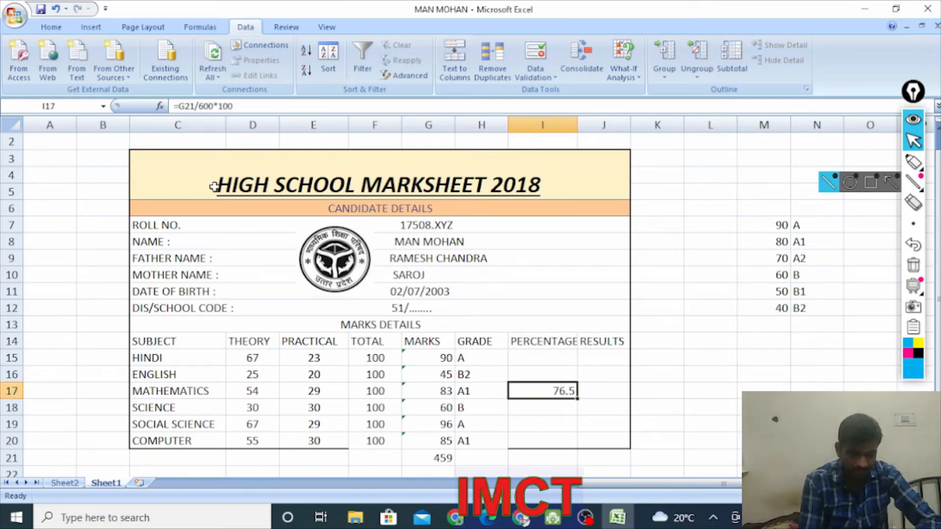
click(605, 391)
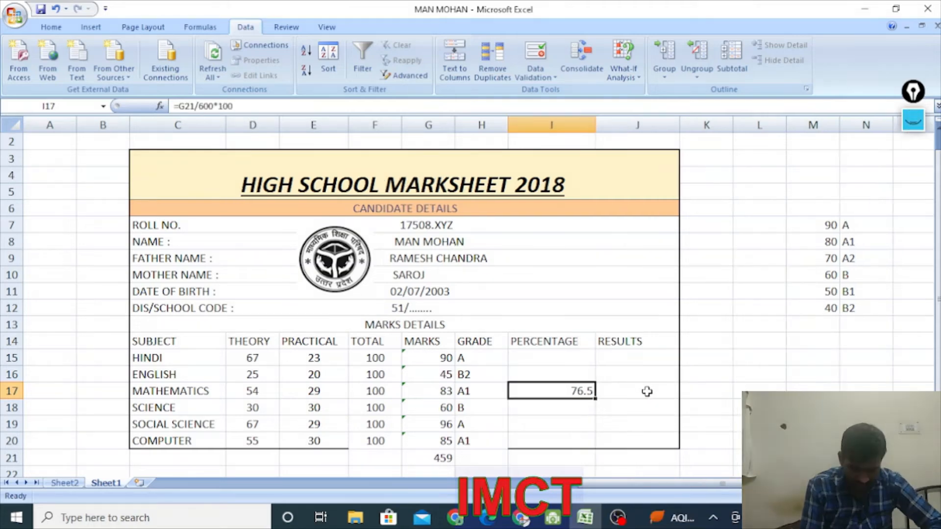
Begin the result formula in J17 with an IF that tests a COUNTIF over the marks G15:G20
click(621, 392)
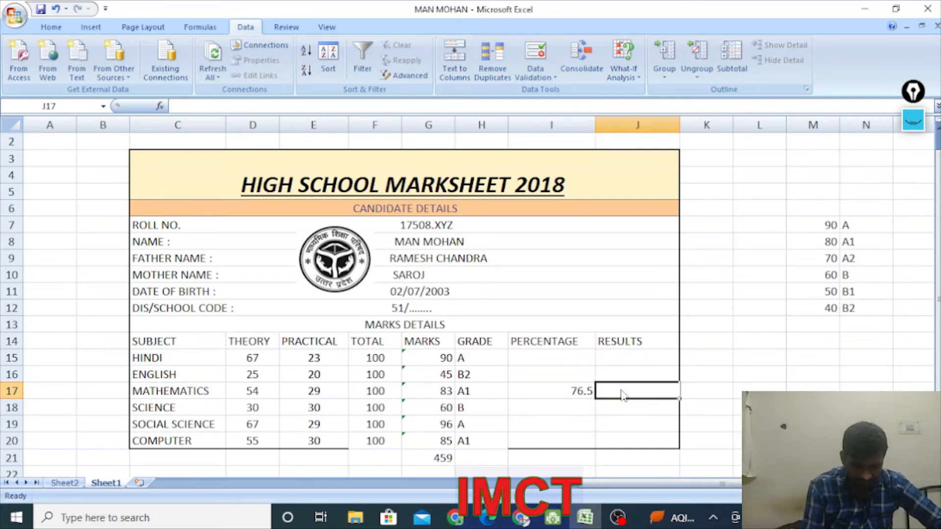
text(=if(countnt)
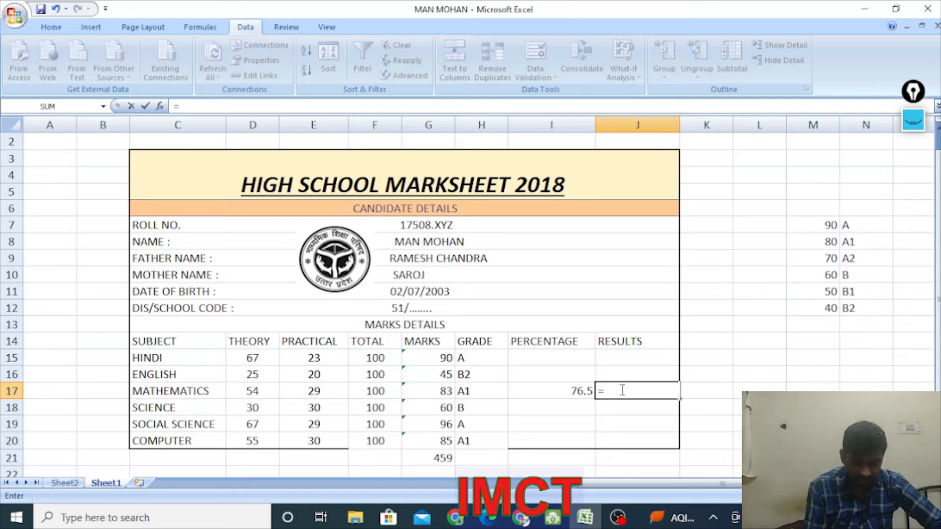
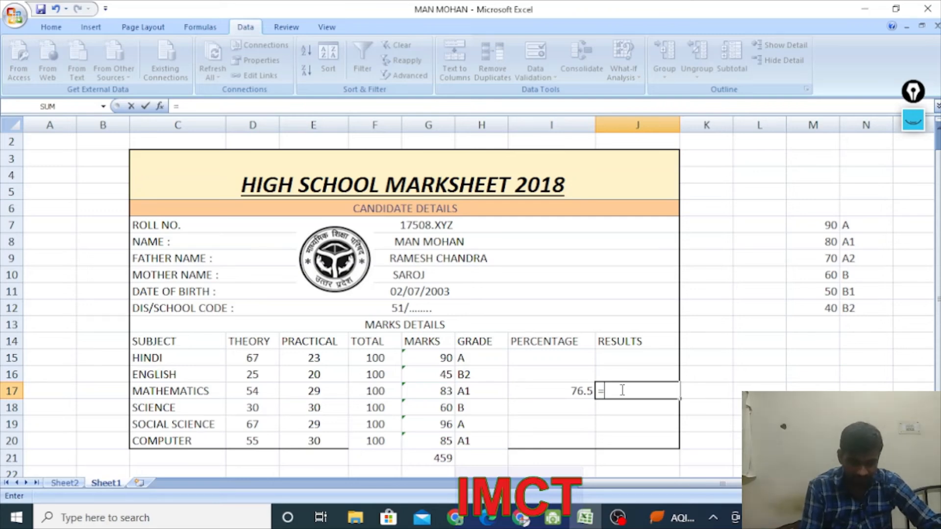
text(if()
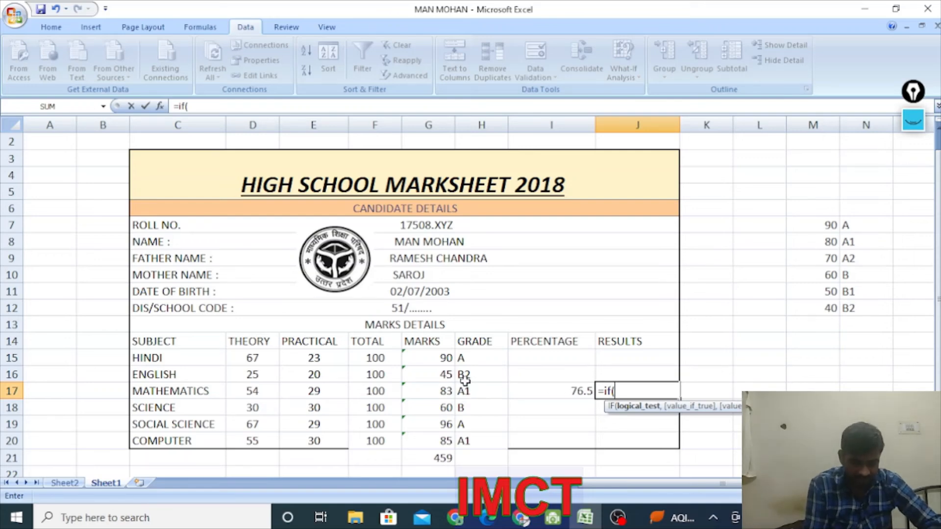
text(co)
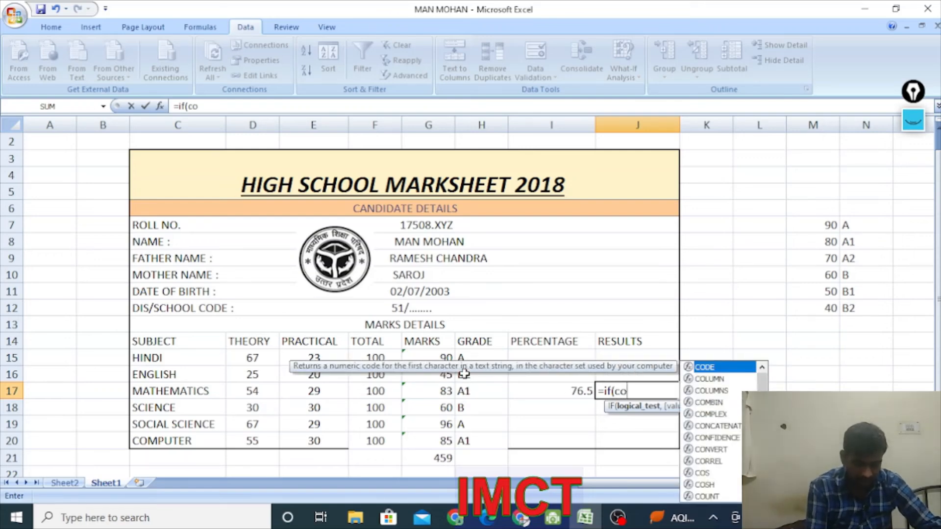
text(unt)
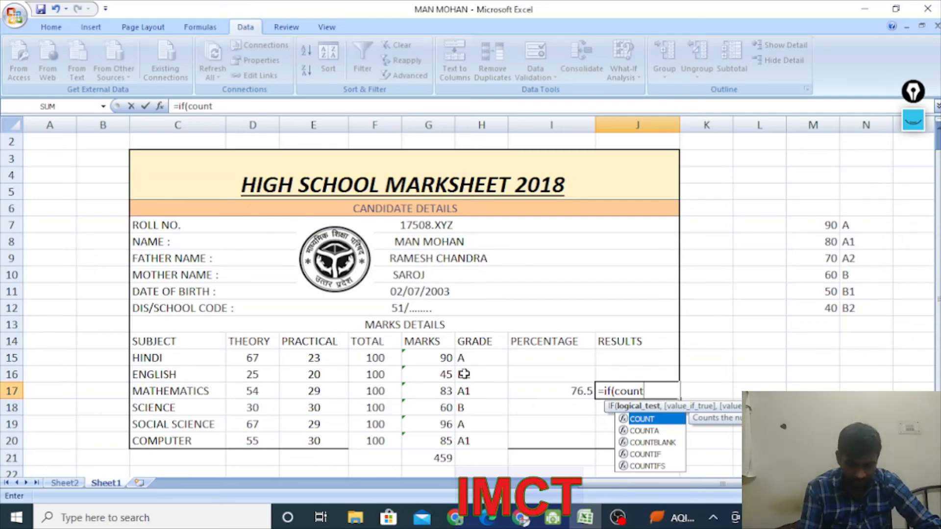
text(nt)
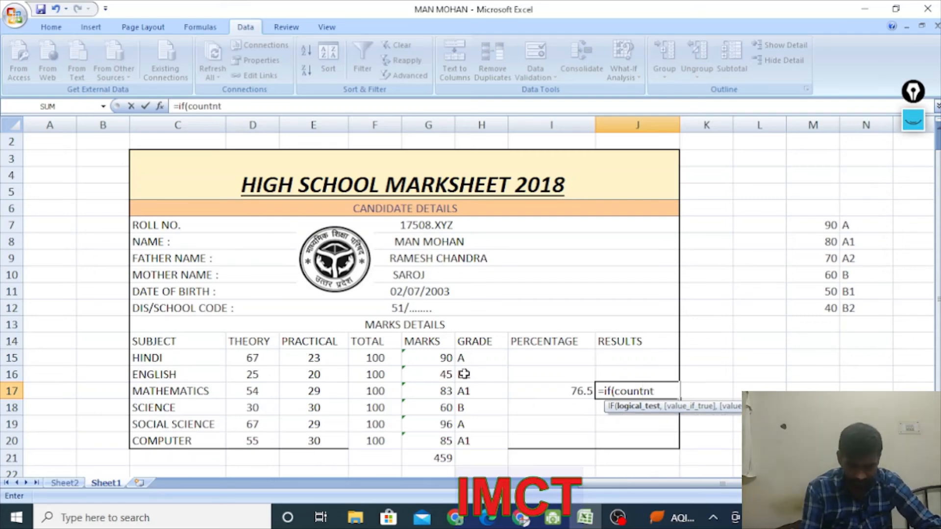
key(BackSpace)
key(BackSpace)
key(BackSpace)
key(BackSpace)
key(BackSpace)
text(uny)
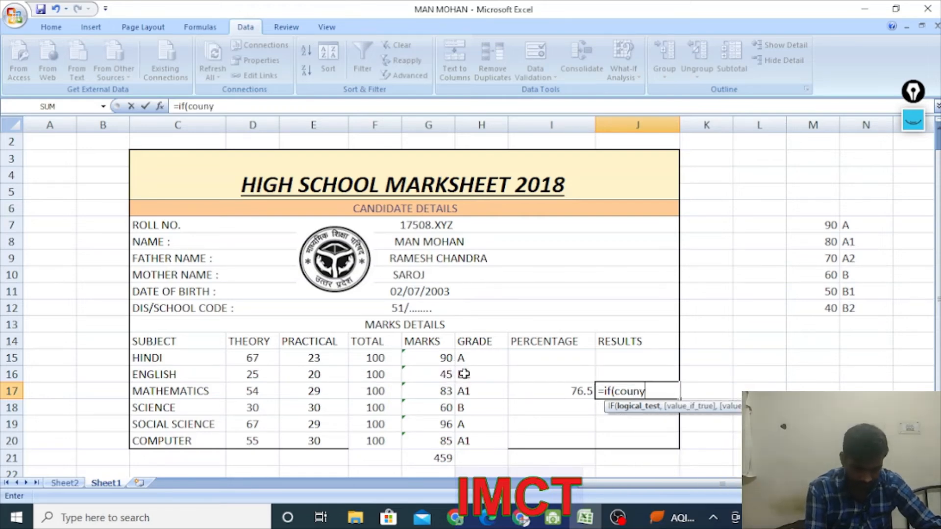
key(BackSpace)
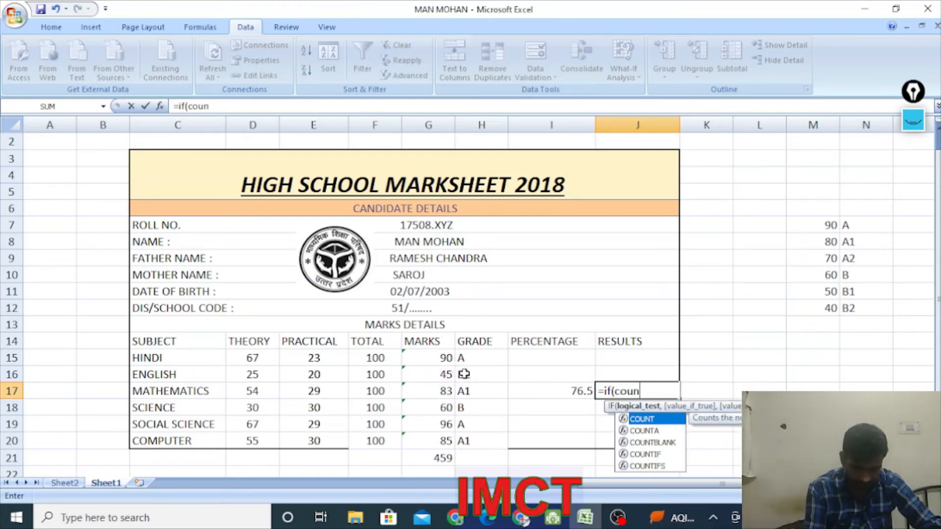
text(ti)
key(Tab)
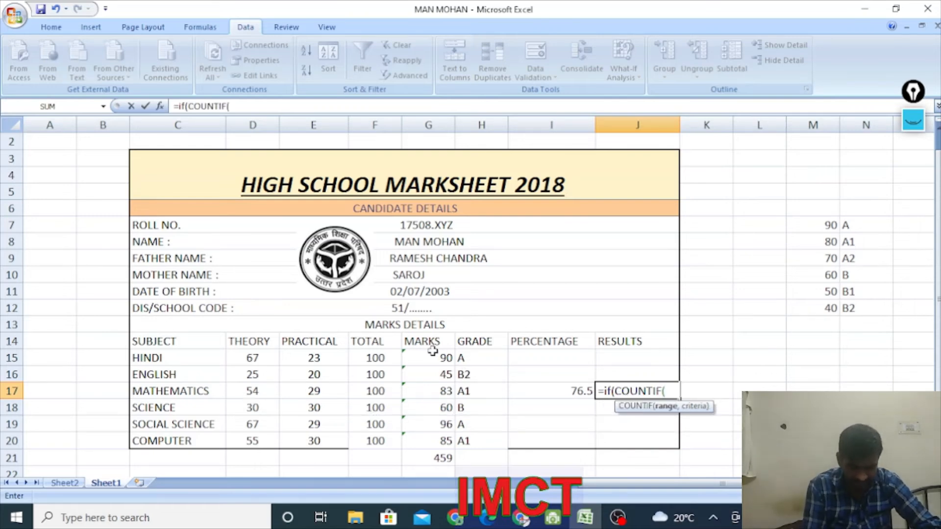
drag(432, 357, 434, 440)
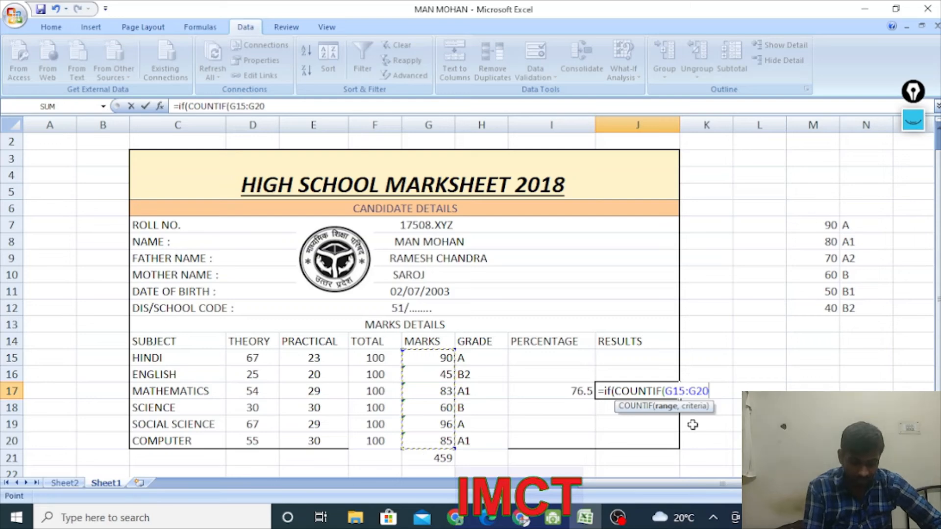
Give the COUNTIF in J17 the criterion ">=33" and close the function
text(,".)
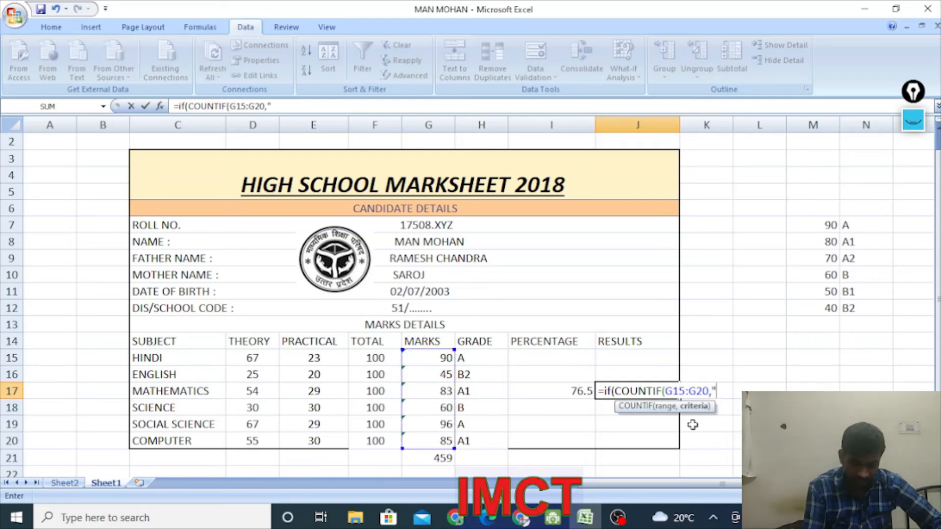
text(=33)
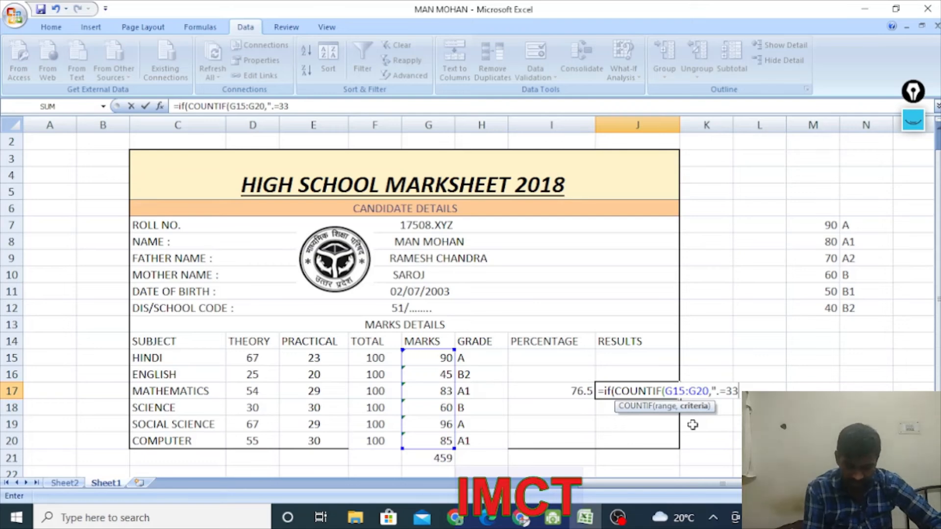
key(BackSpace)
key(BackSpace)
key(BackSpace)
key(BackSpace)
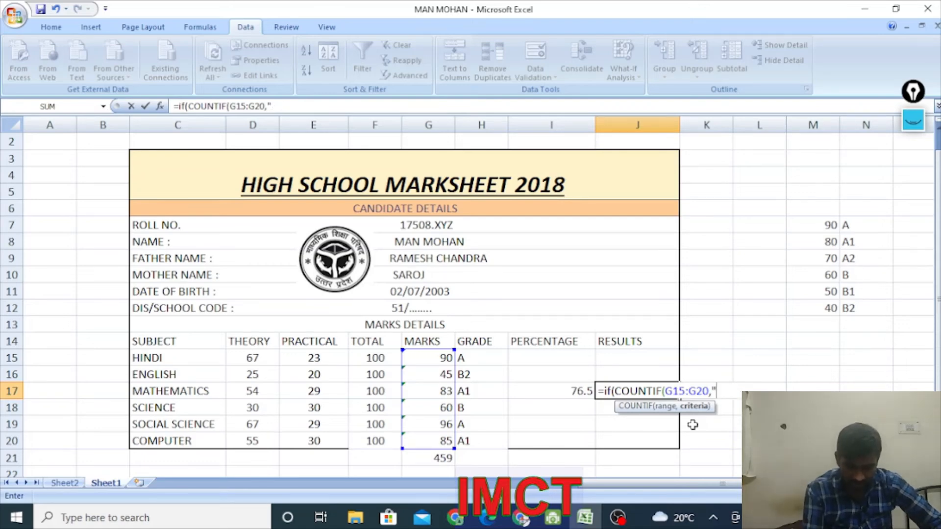
text(>=)
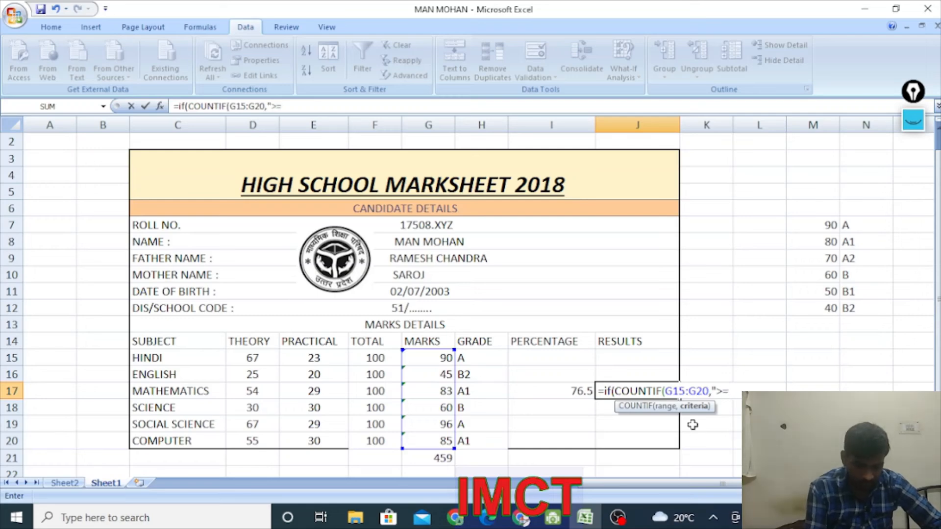
text(33)
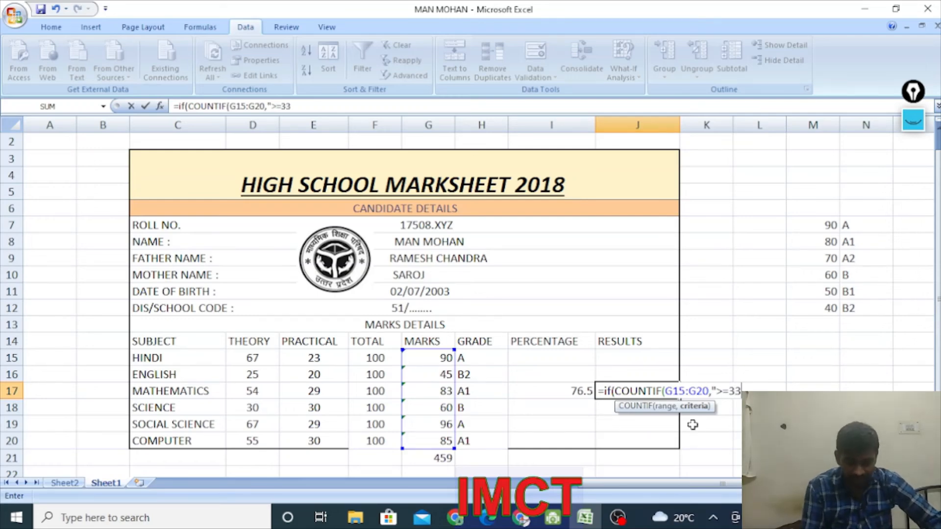
text(")
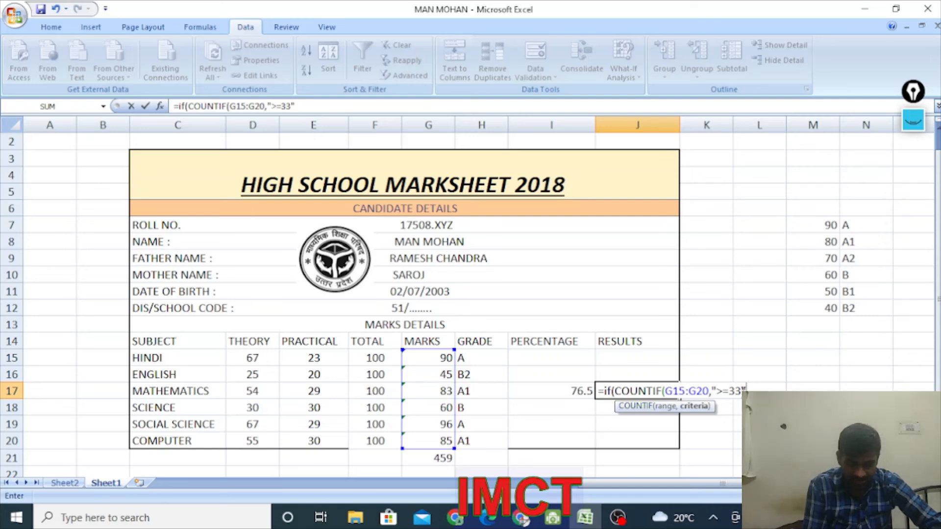
text())
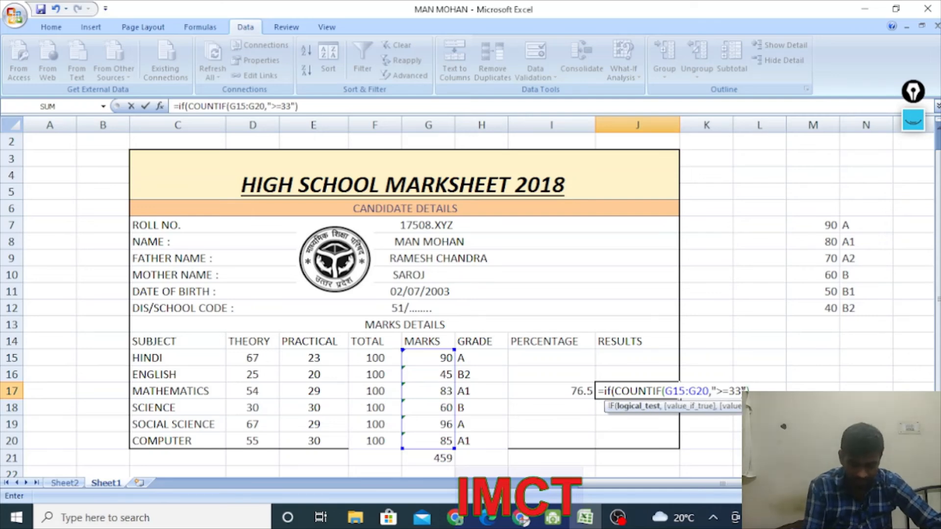
Compare the count in J17 with =6 and return "Pass" when the condition is true
text(=)
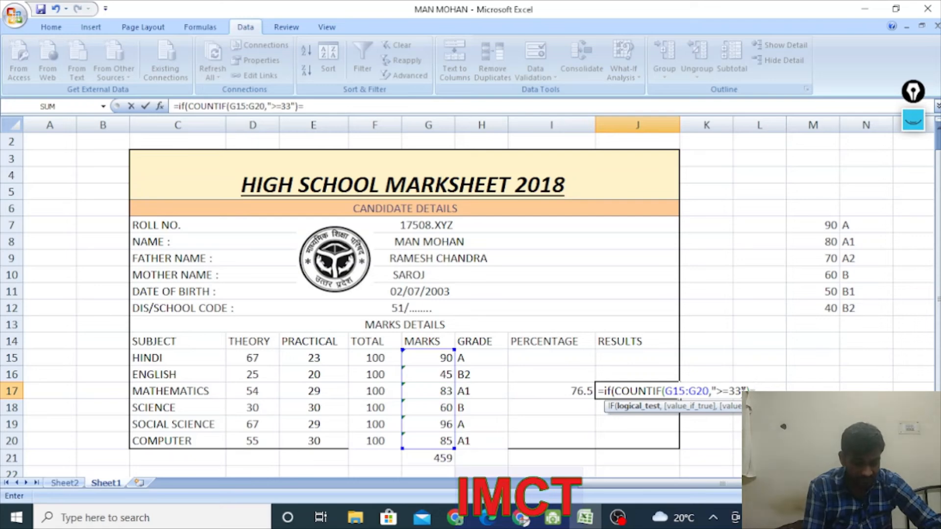
text(6)
click(744, 391)
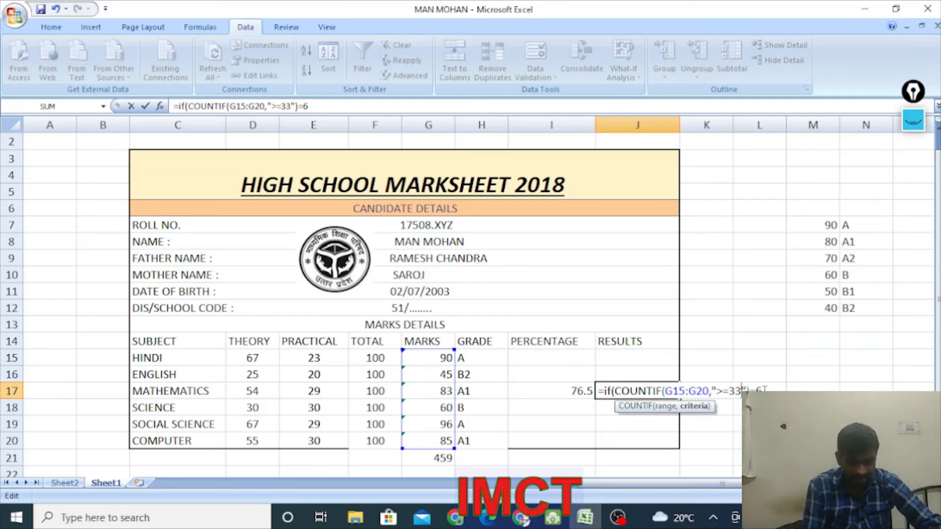
text(,)
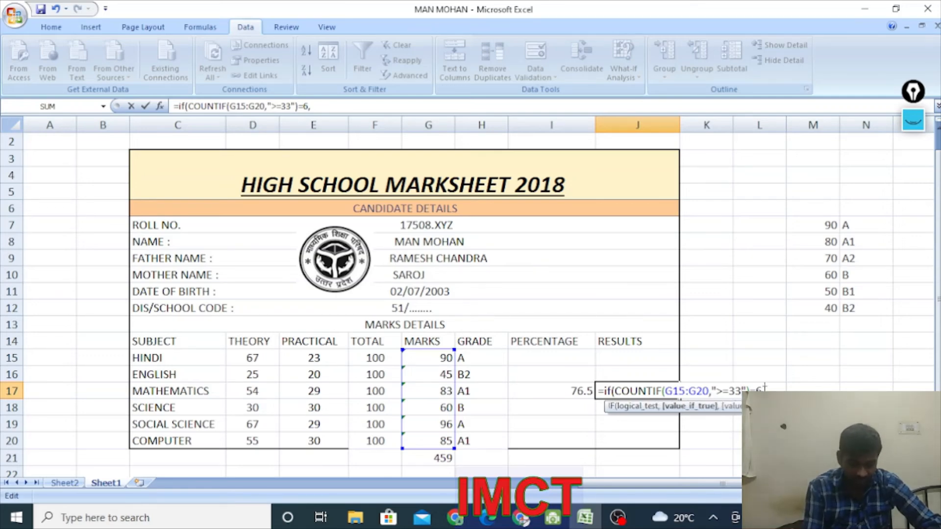
text(")
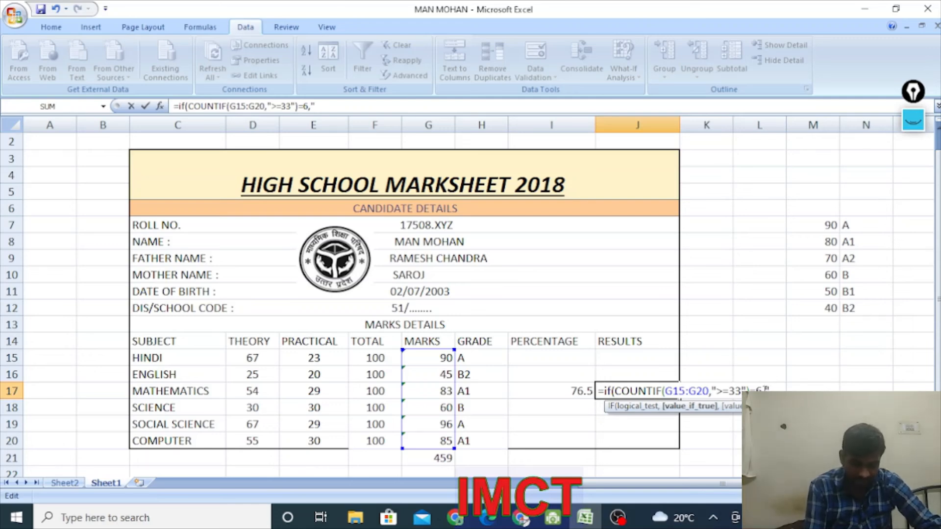
text(P)
key(BackSpace)
text(P)
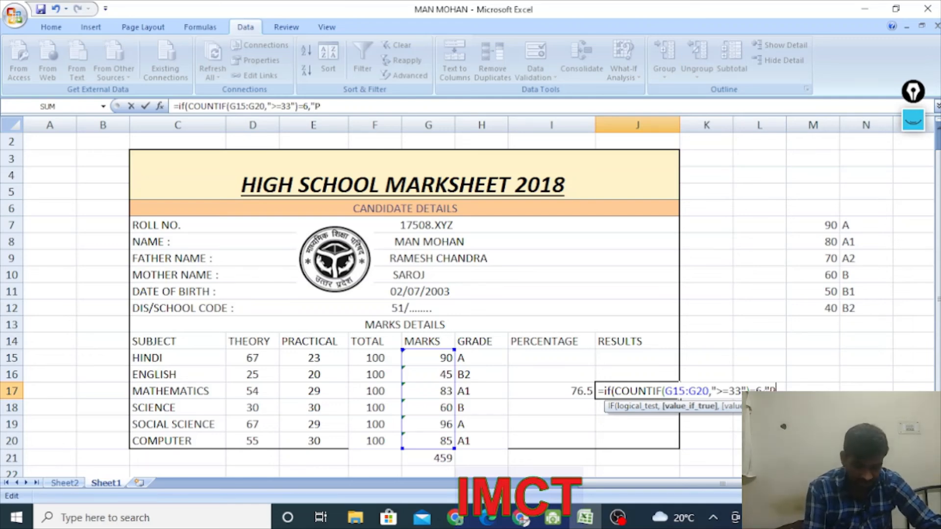
text(ass)
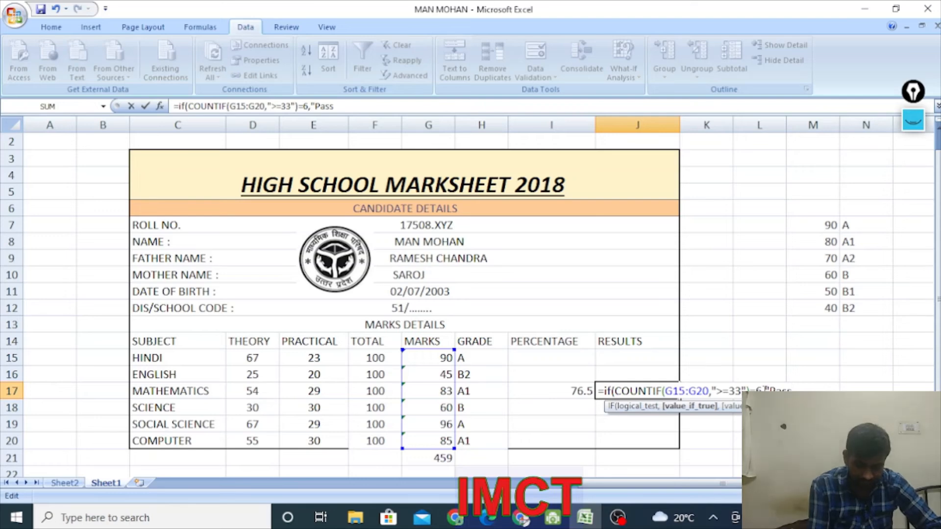
text(")
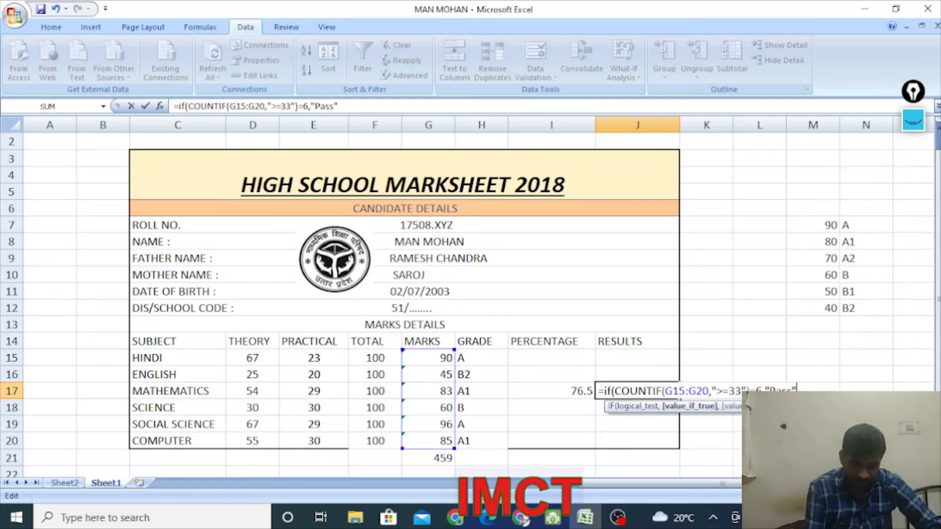
text(,)
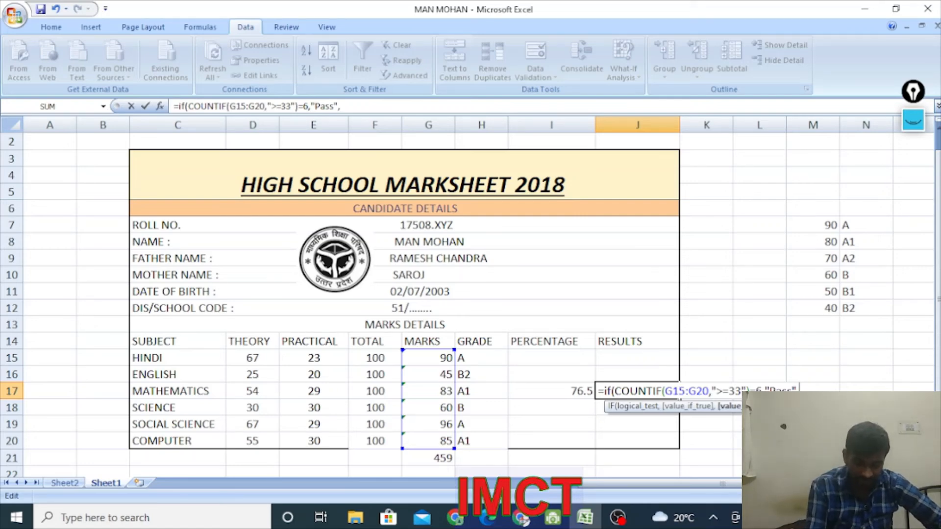
Nest a second IF in the J17 formula that tests a COUNTIF over the marks G15:G20
text(if)
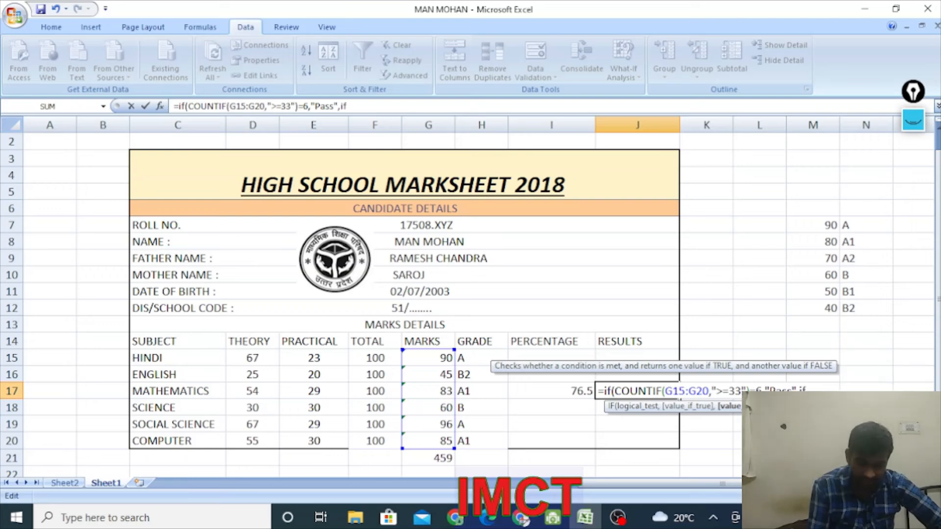
text(()
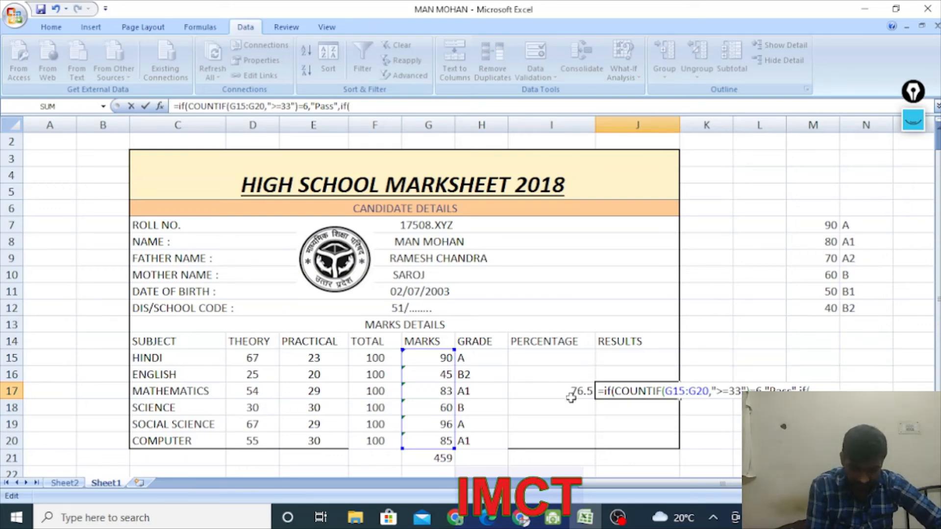
text(cou)
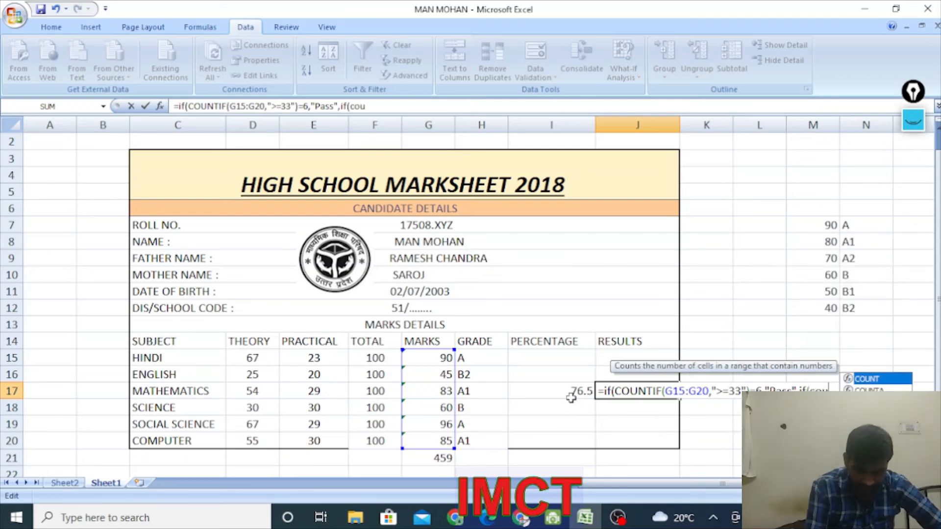
text(nt)
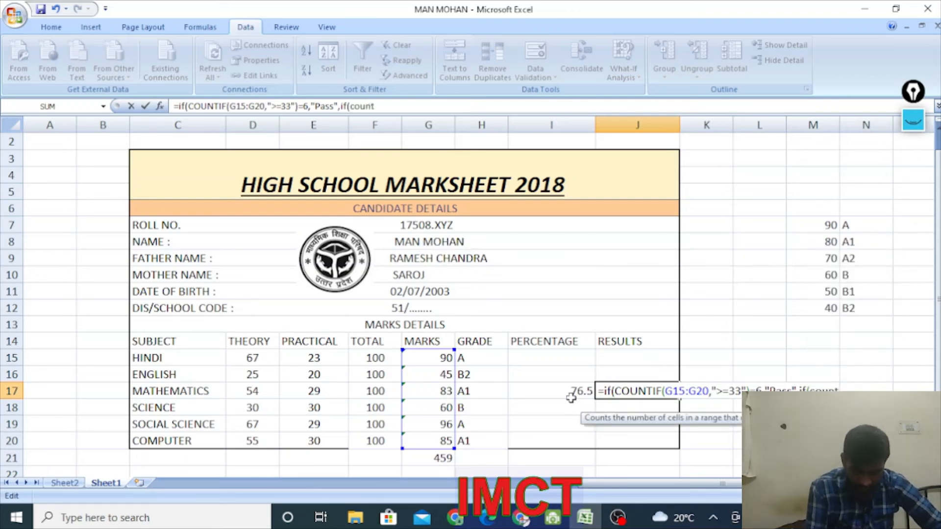
text(i)
key(Tab)
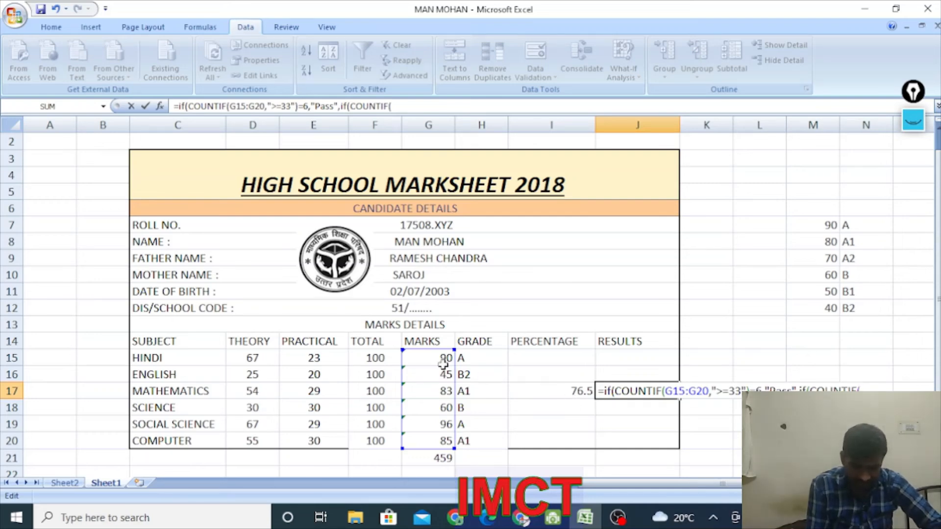
drag(413, 359, 416, 441)
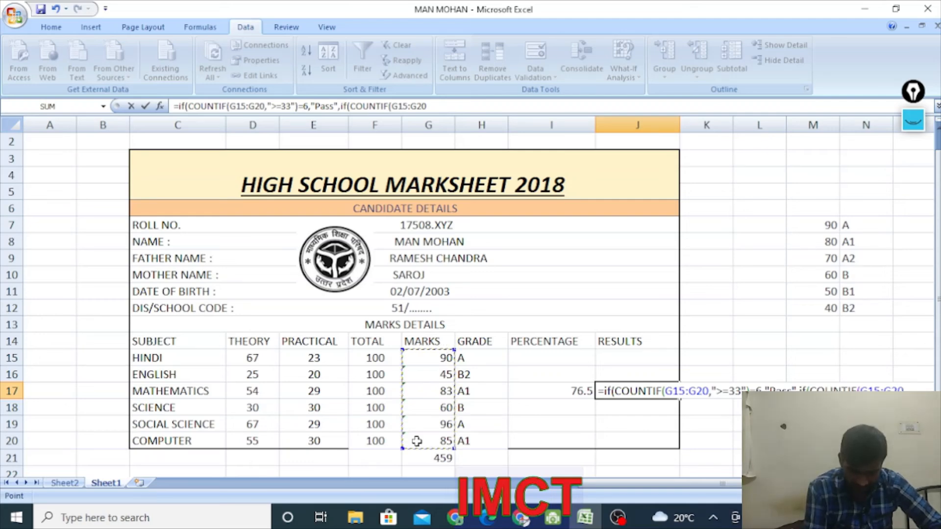
Give the nested COUNTIF in J17 the criterion "<33" and close the function
text(,")
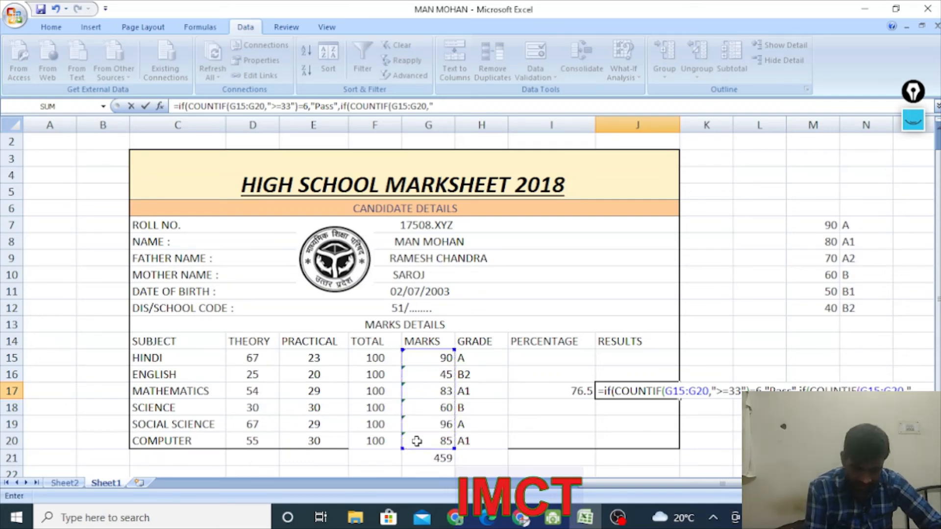
text(<)
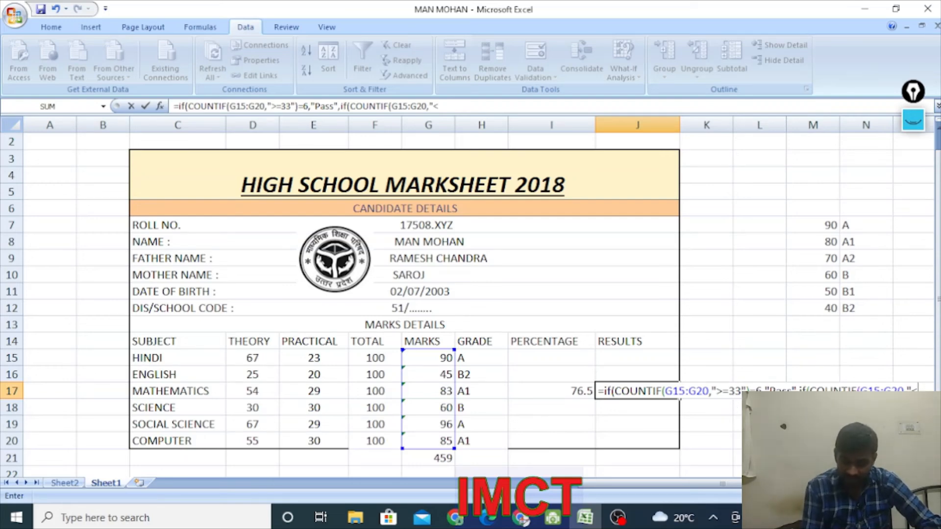
text(33)
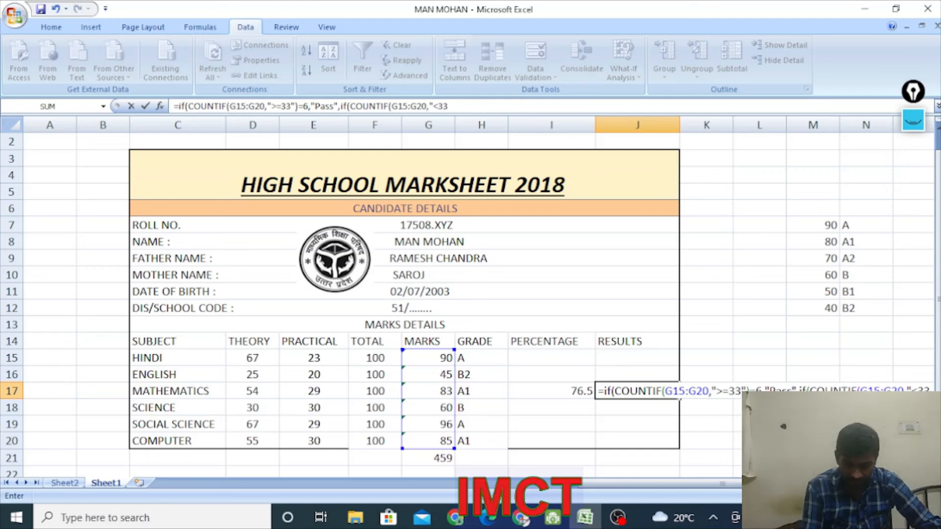
text(")
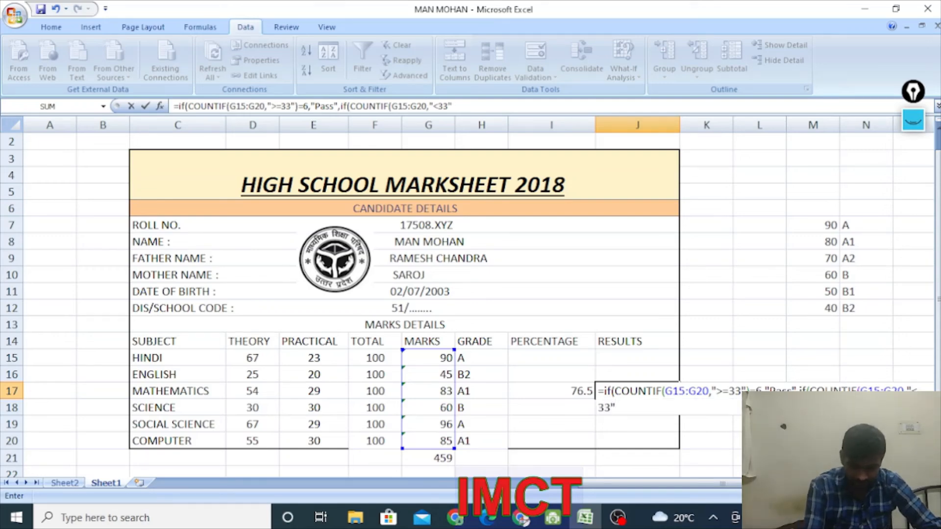
text())
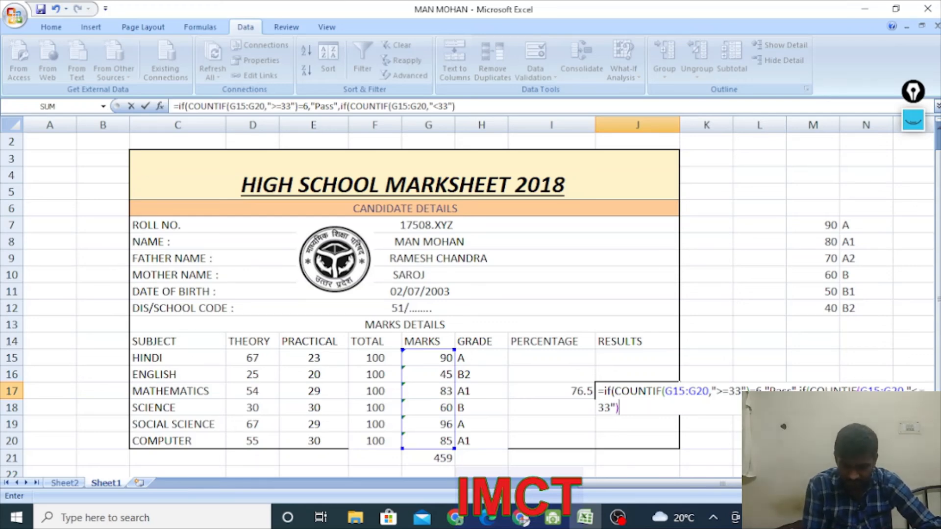
Compare the nested count in J17 with >=3 and return "Fill" when the condition is true
click(918, 391)
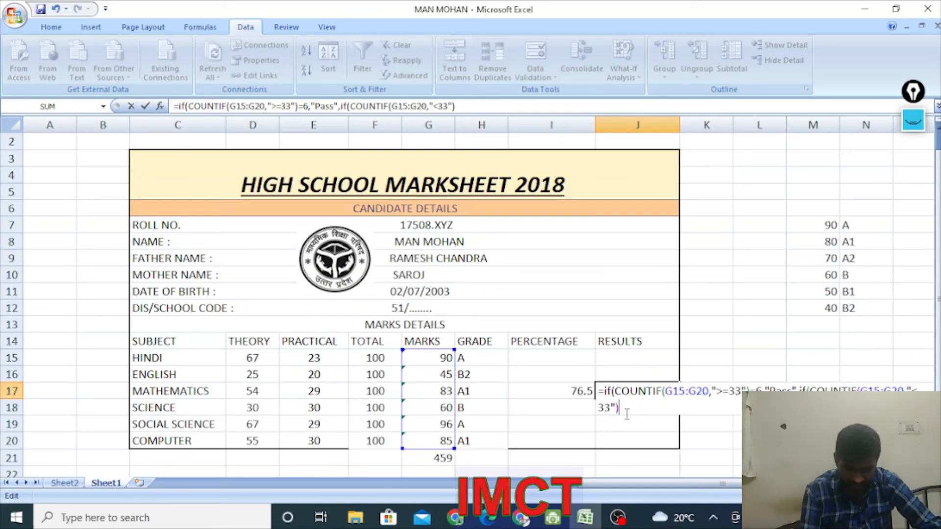
text(=>)
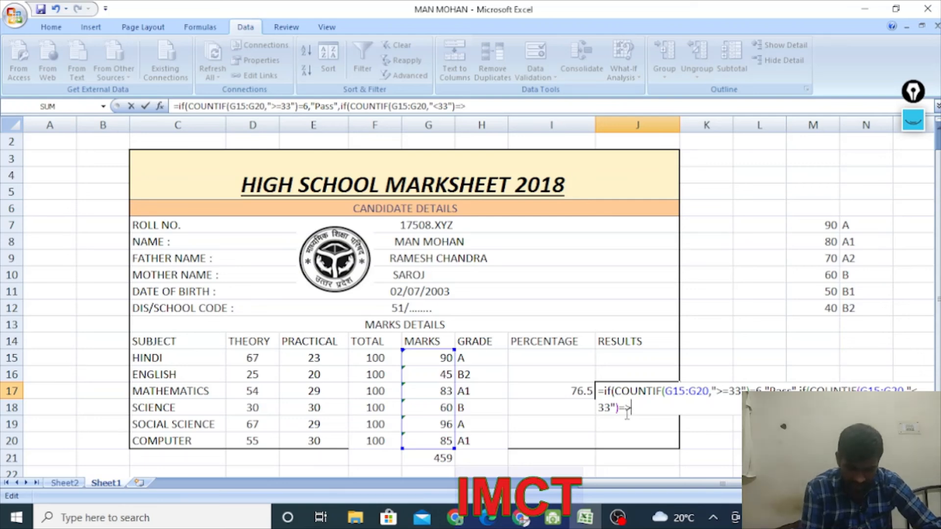
key(BackSpace)
text(>=2)
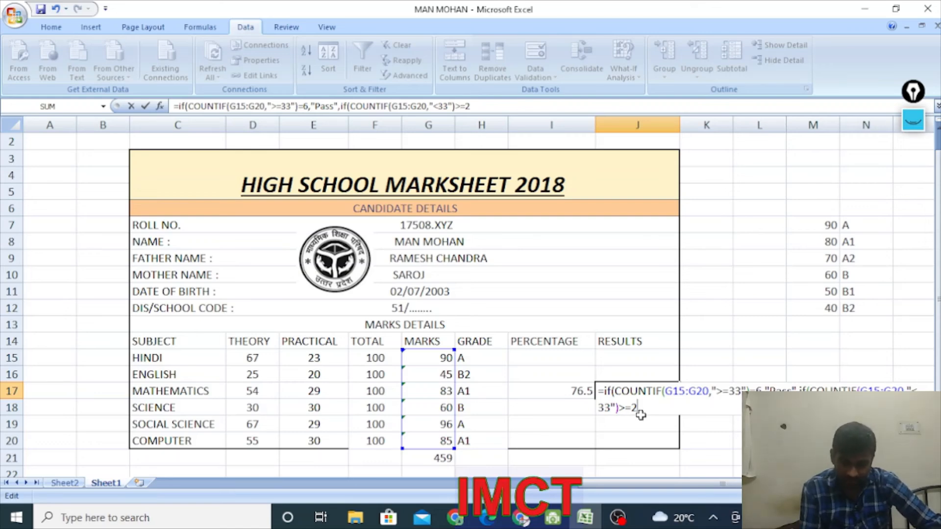
key(BackSpace)
text(3)
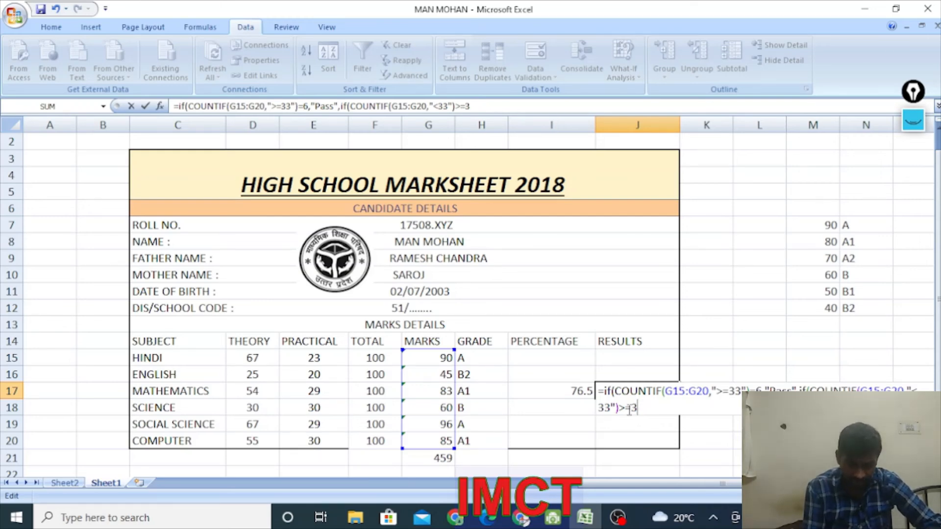
text(,")
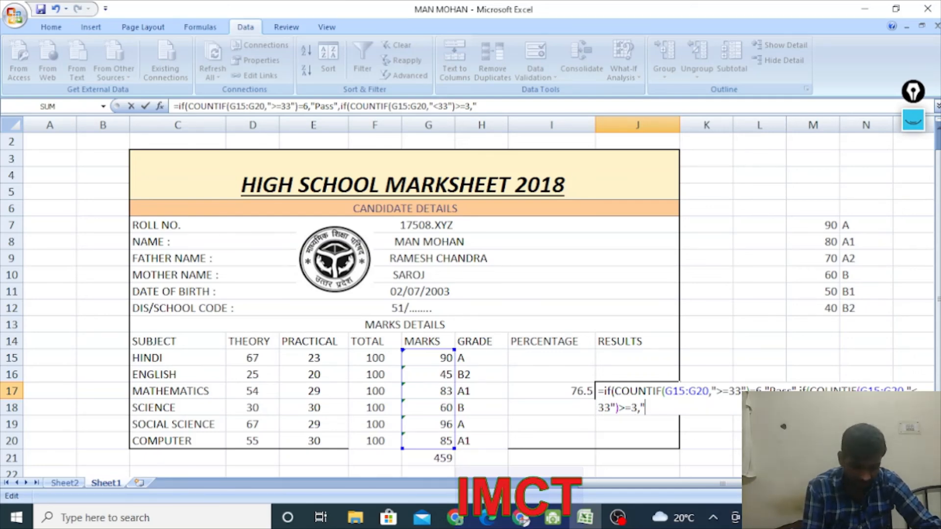
text(Fil)
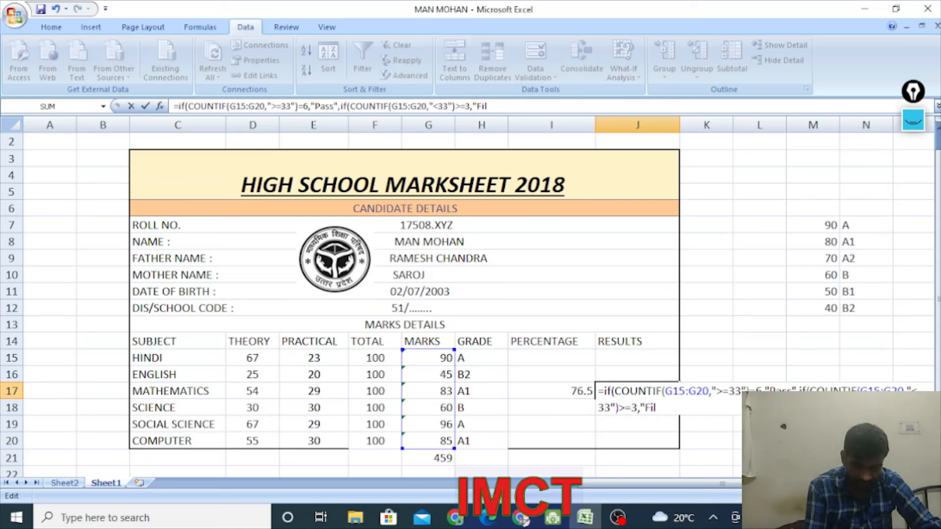
text(l")
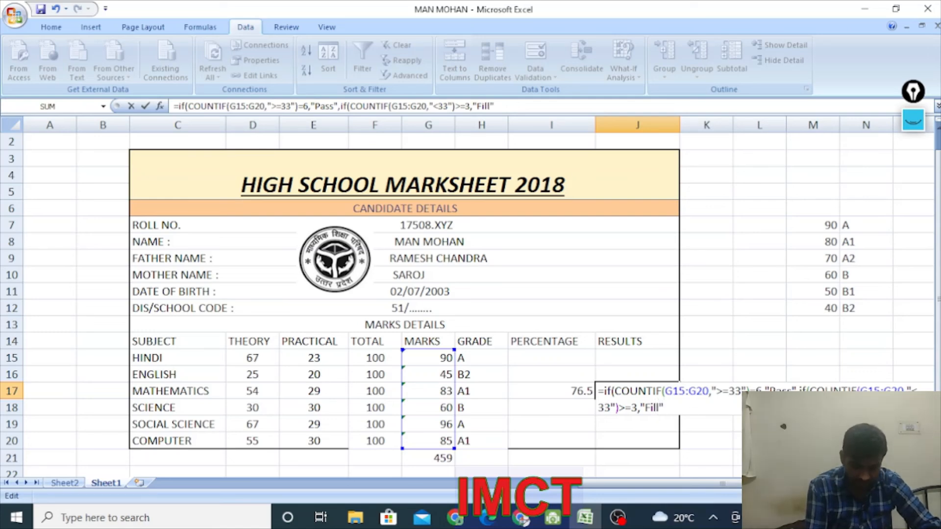
Return "Withgress" as the remaining result in J17, close both IF functions and enter the formula
text(,")
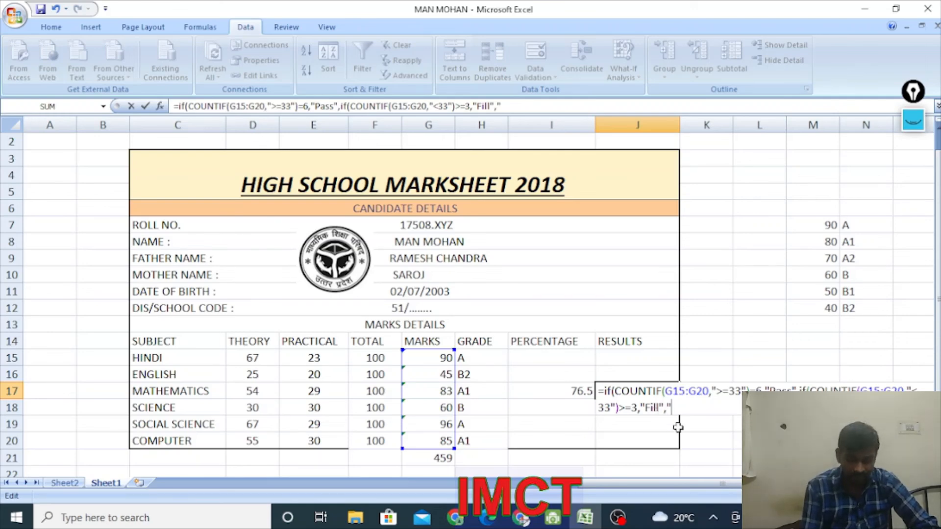
text(wi)
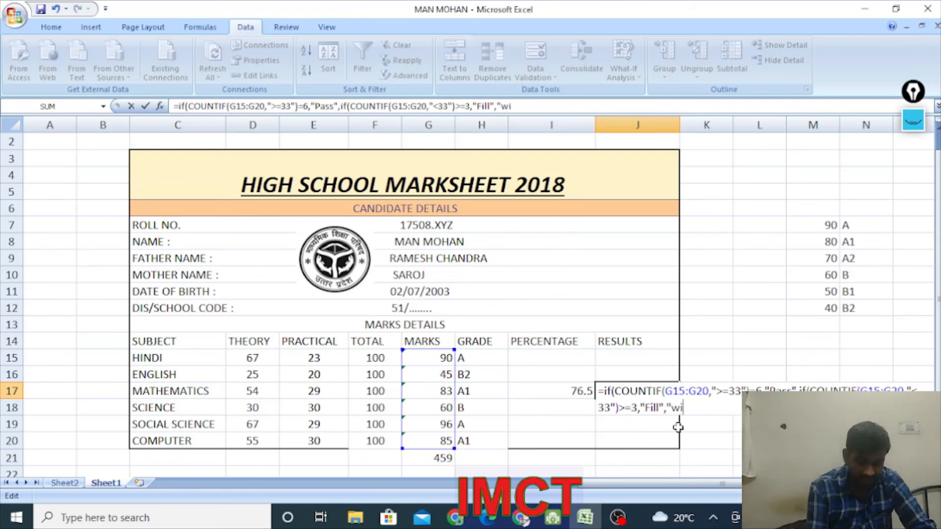
key(BackSpace)
key(BackSpace)
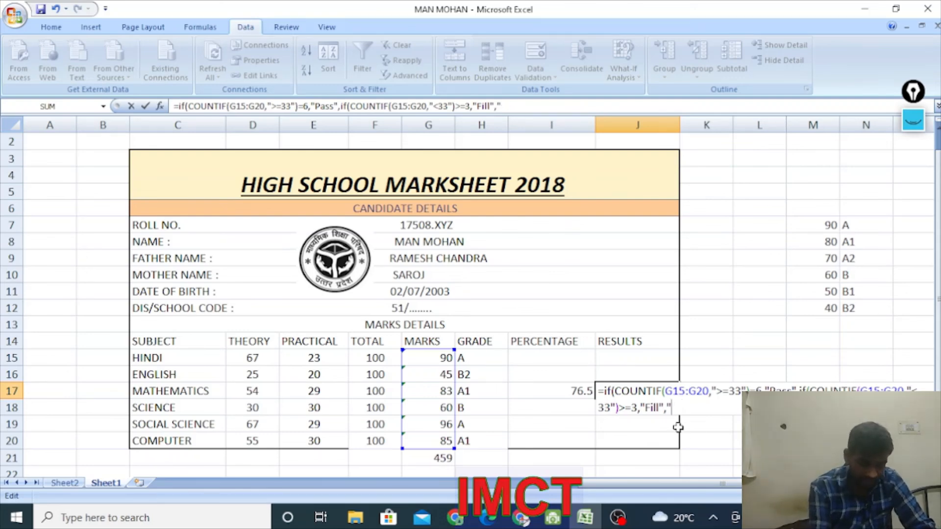
text(With)
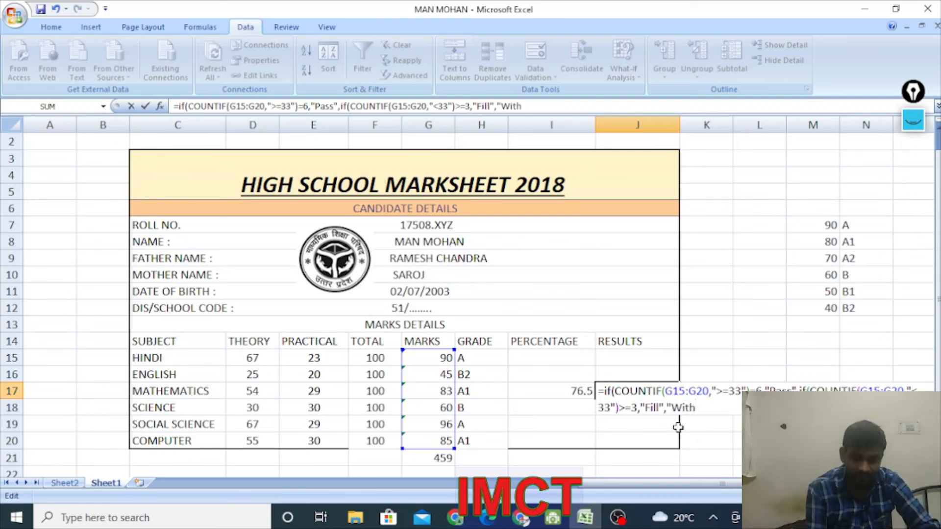
text(g)
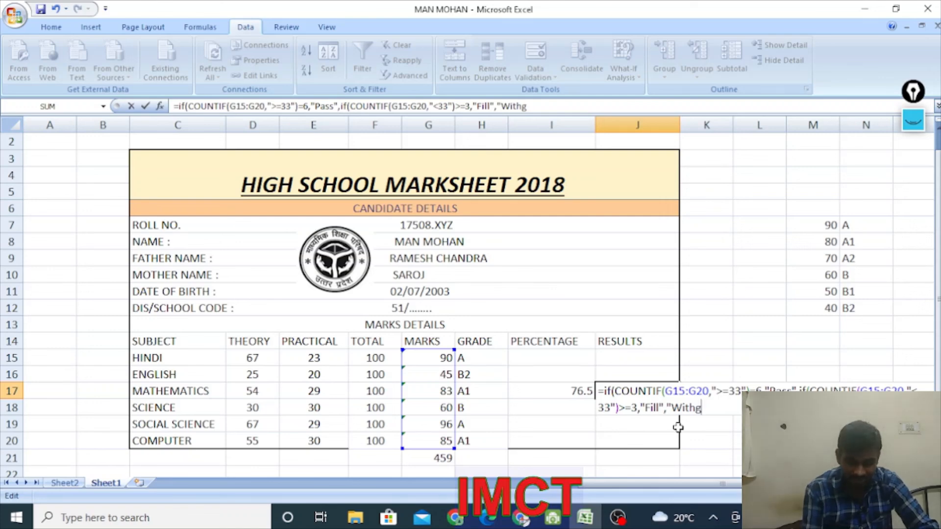
text(ress)
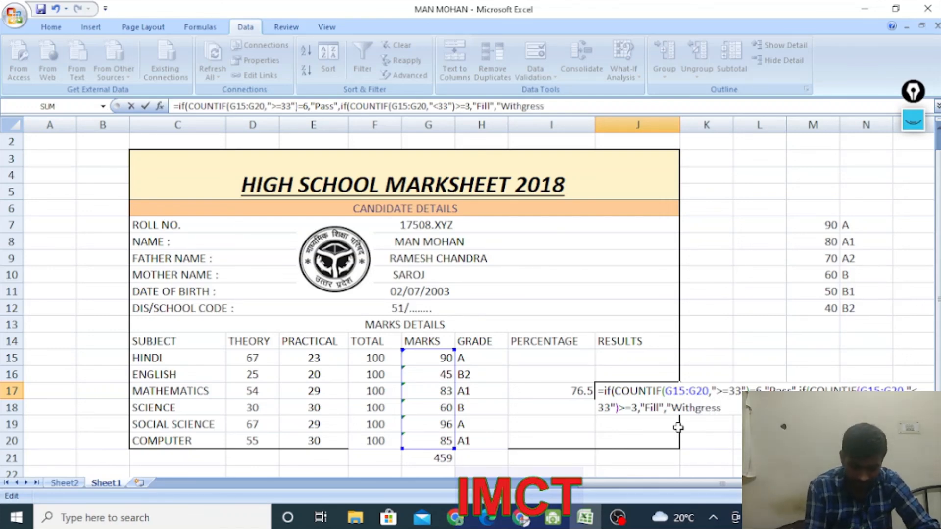
text(")))
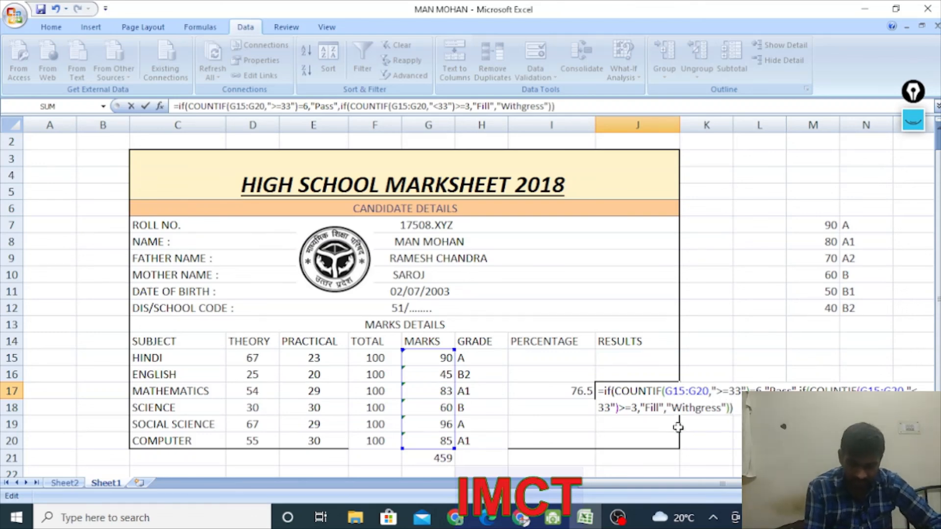
key(Return)
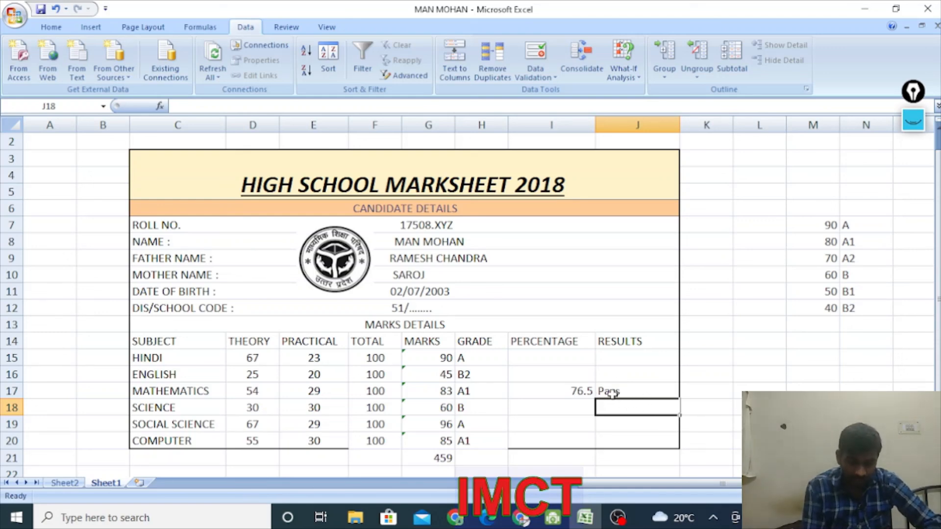
Set the Hindi theory mark in D15 to 21
scroll(614, 402, down, 1)
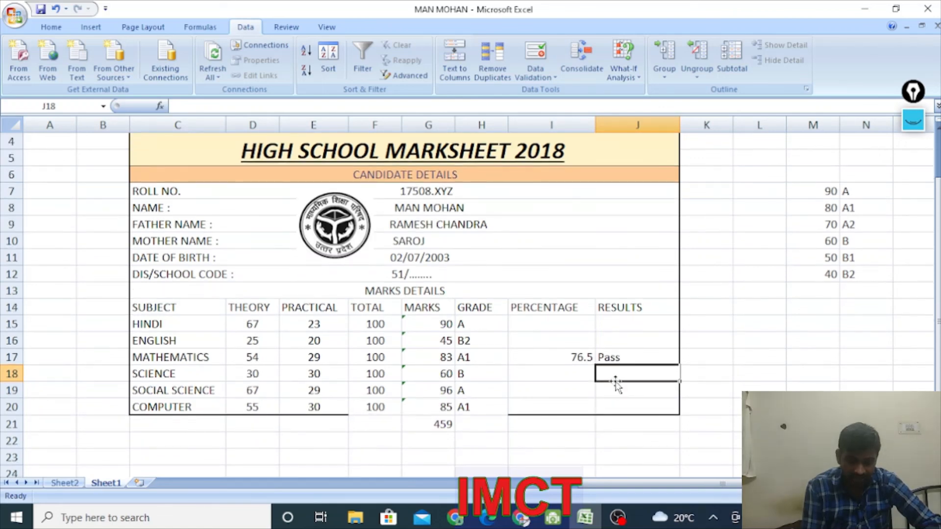
click(247, 326)
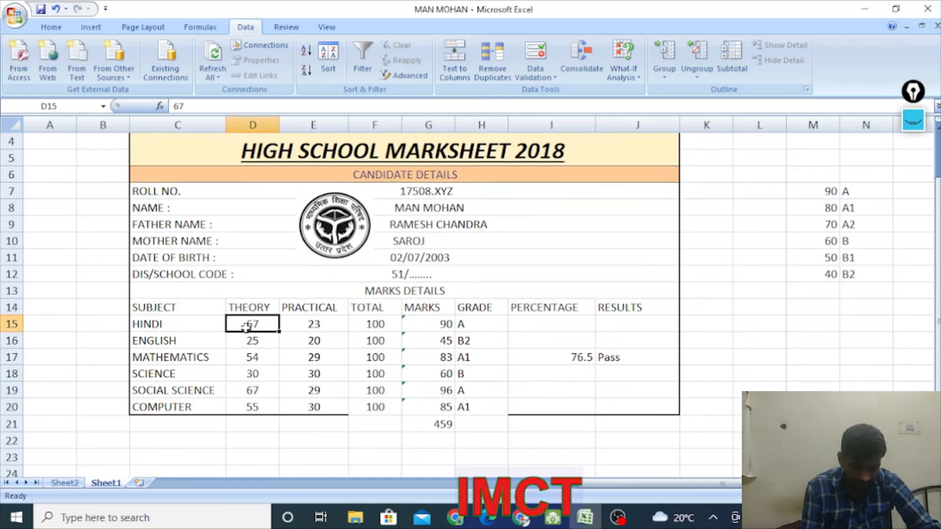
text(21)
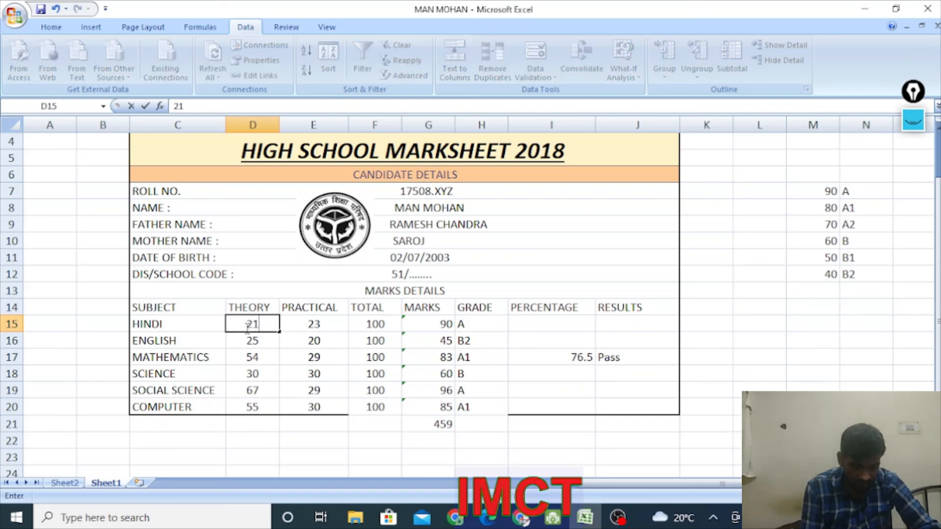
key(Return)
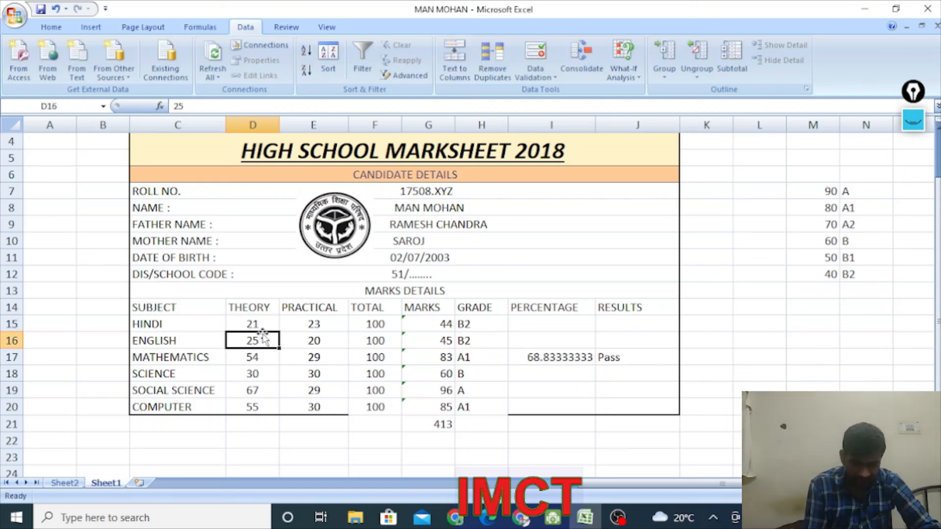
Try to set the Hindi practical mark in E15 to 11
click(314, 324)
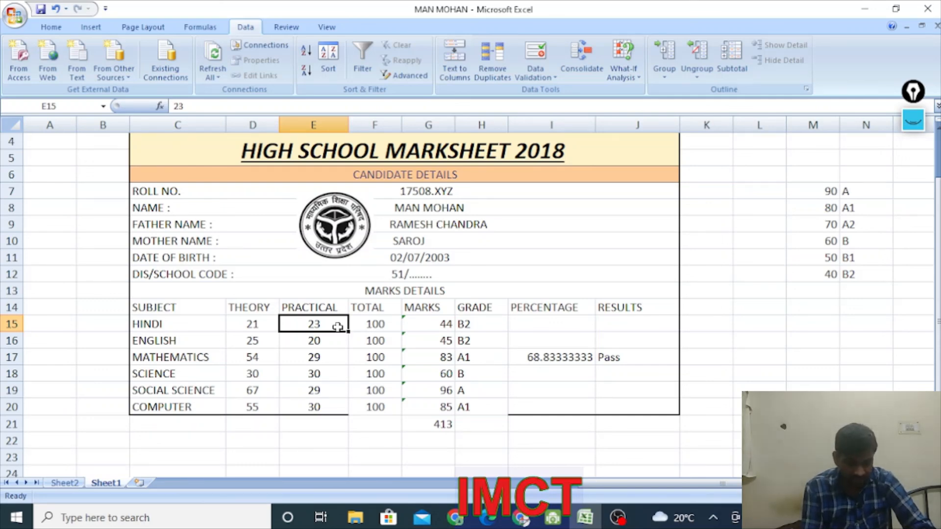
text(11)
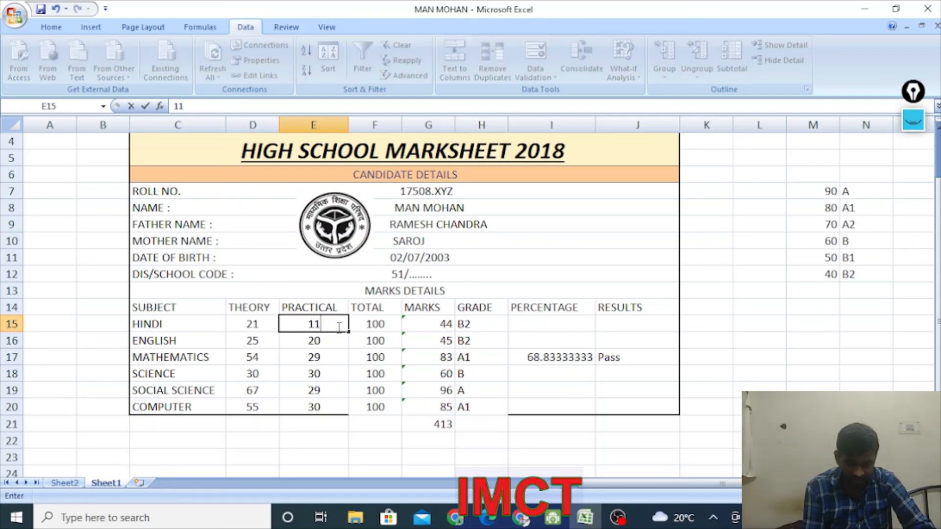
key(Return)
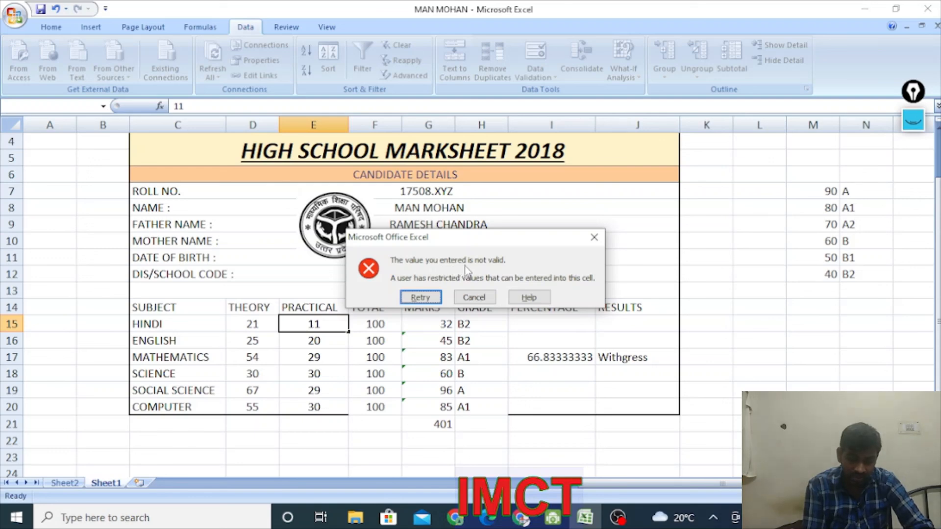
click(594, 237)
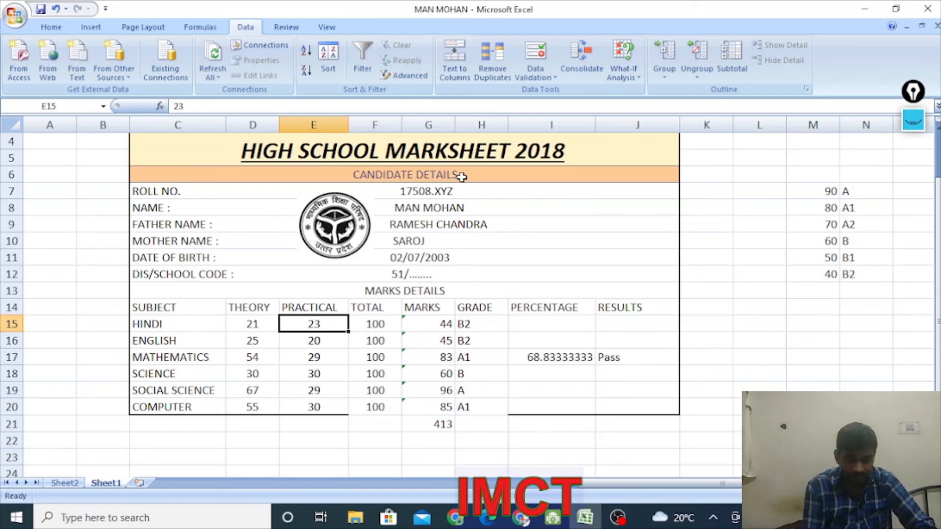
Turn off the Ignore blank option in the data validation of the Hindi practical mark in E15
click(542, 73)
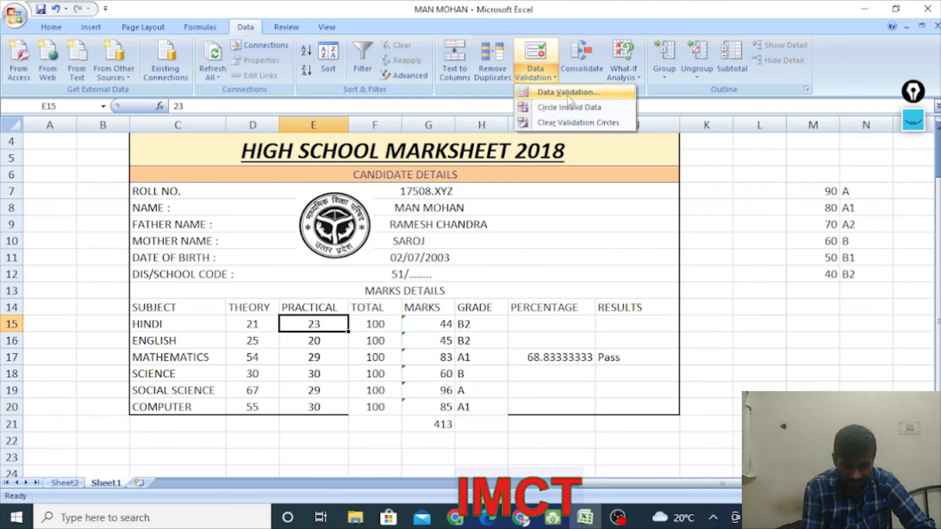
click(567, 94)
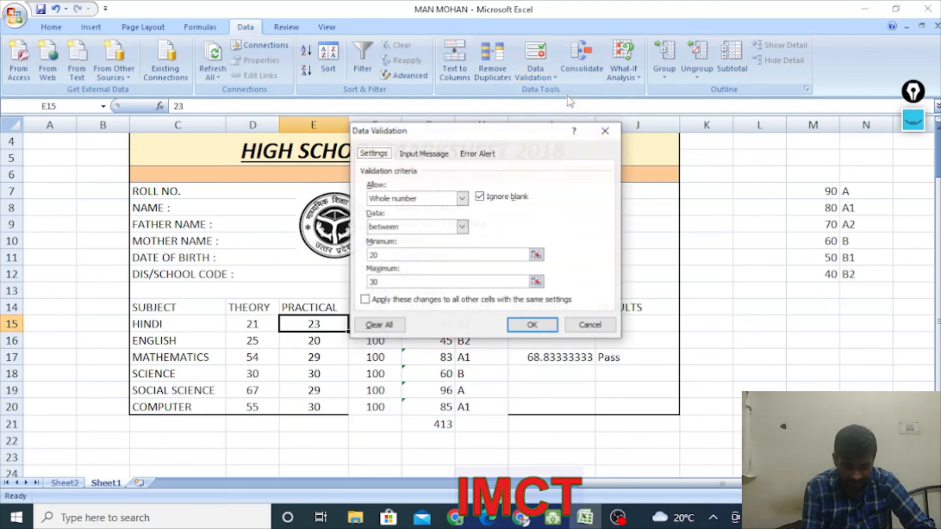
click(479, 197)
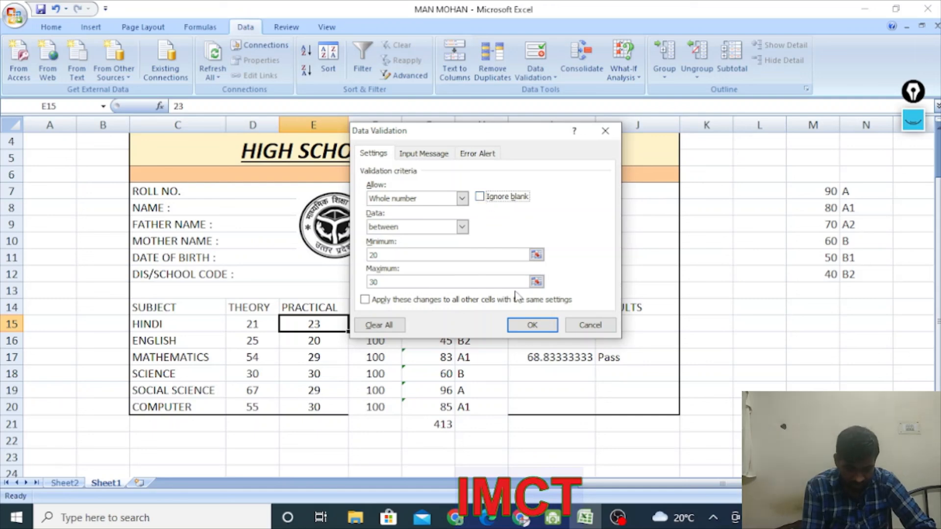
click(519, 323)
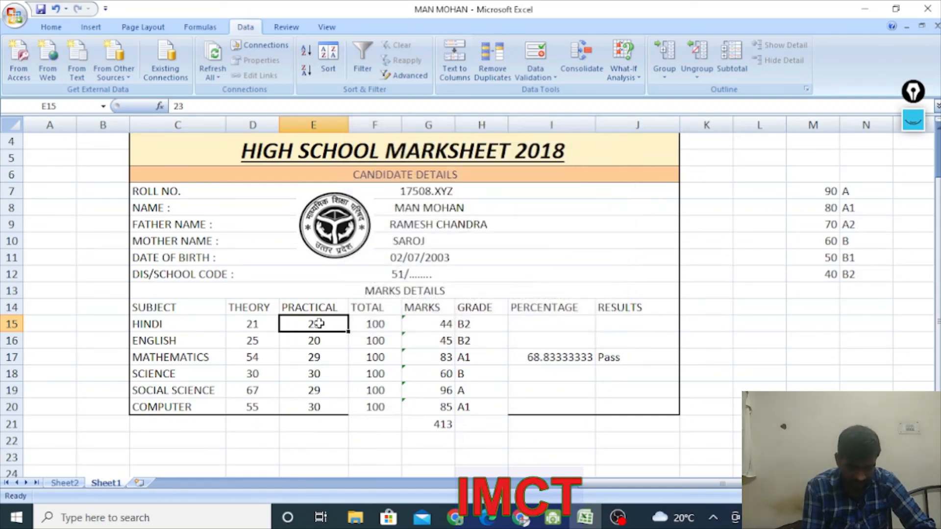
Try again to enter 11 as the Hindi practical mark in E15, and cancel the entry
key(BackSpace)
text(11)
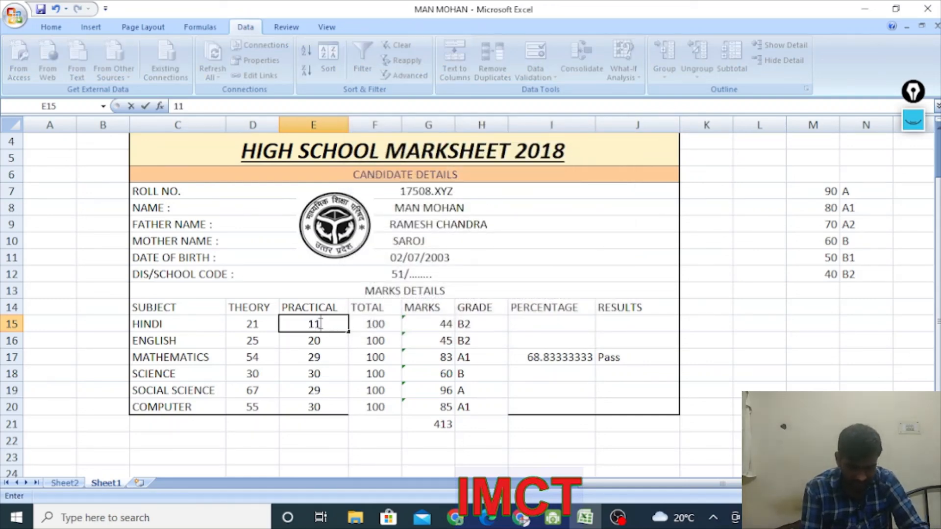
key(Return)
key(Return)
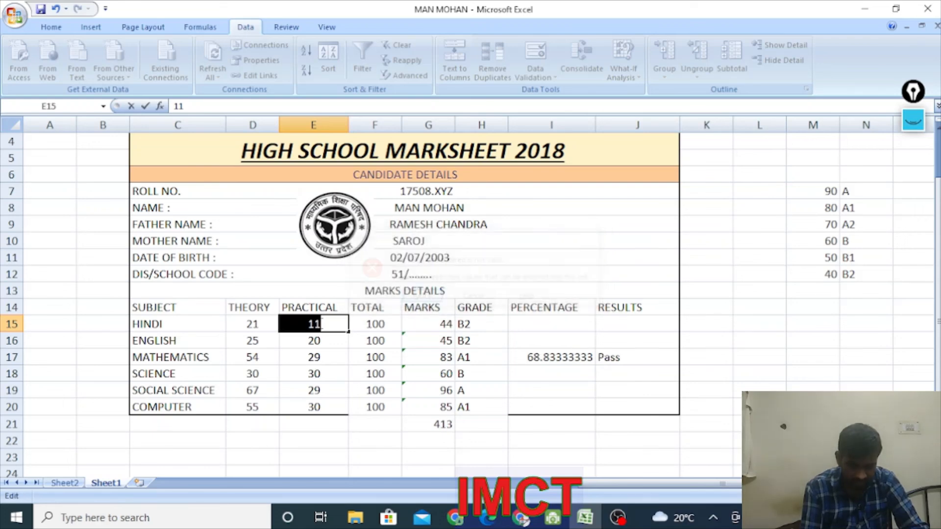
click(334, 325)
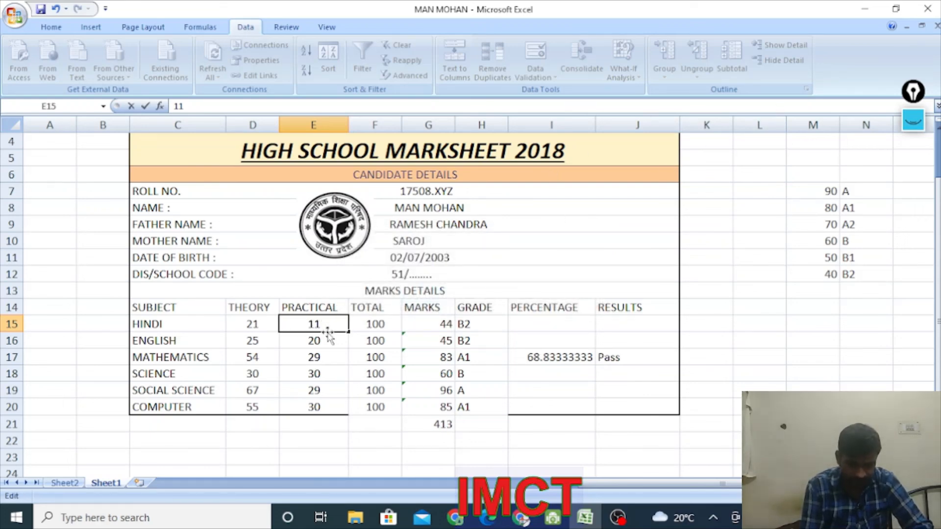
key(Return)
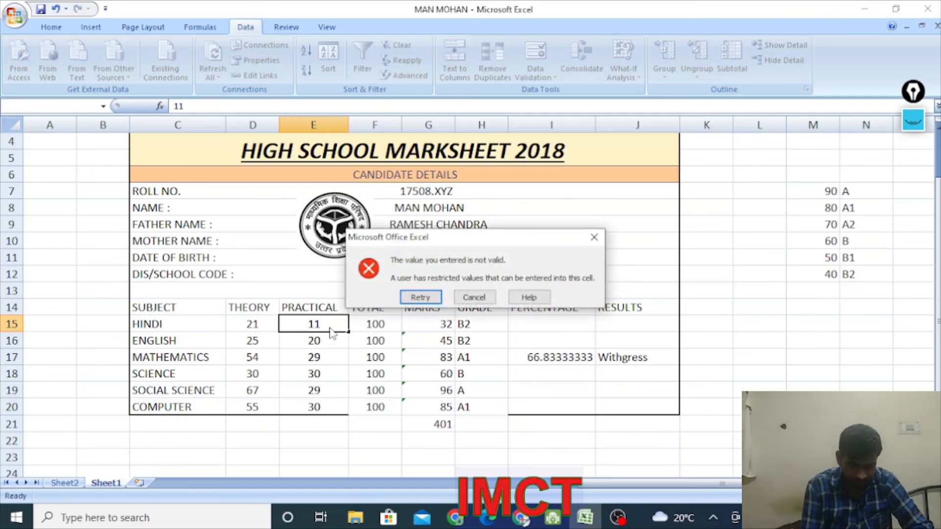
click(466, 295)
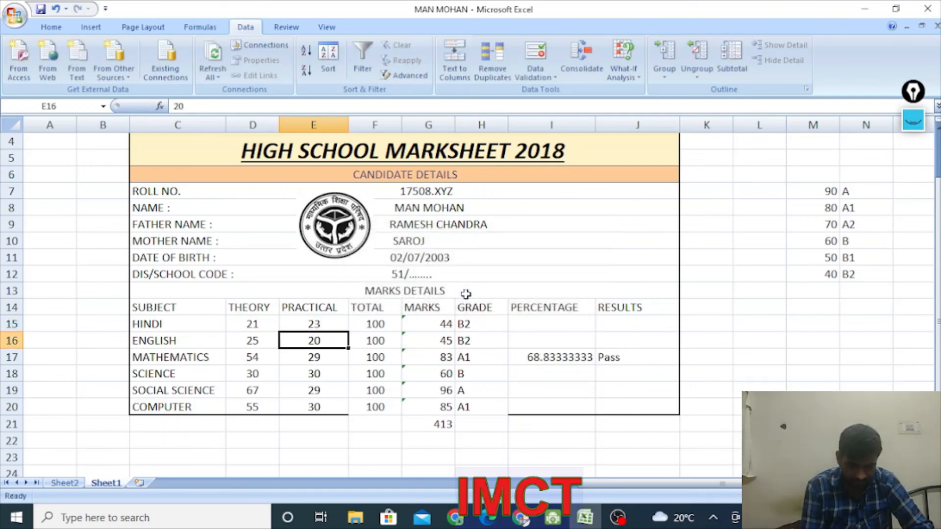
Change the data validation of E15 to allow any value and set the Hindi practical mark to 11
click(332, 326)
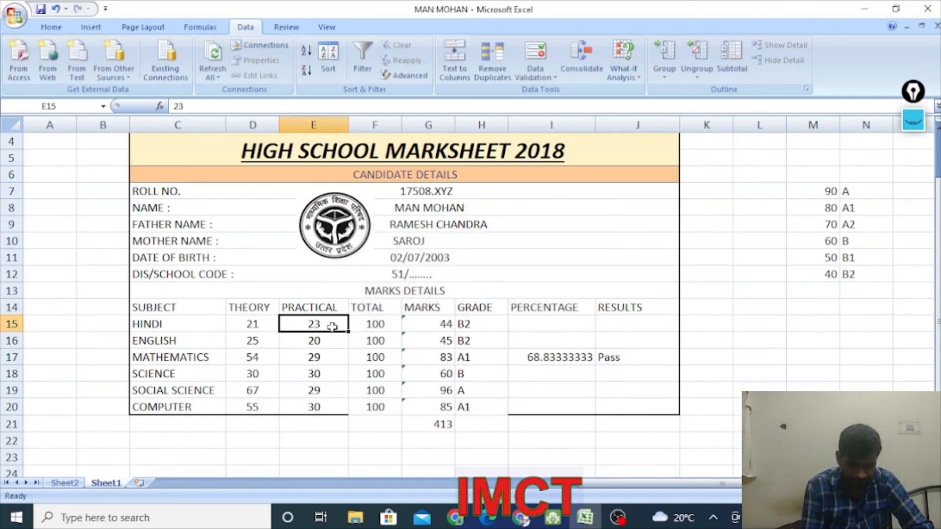
click(536, 54)
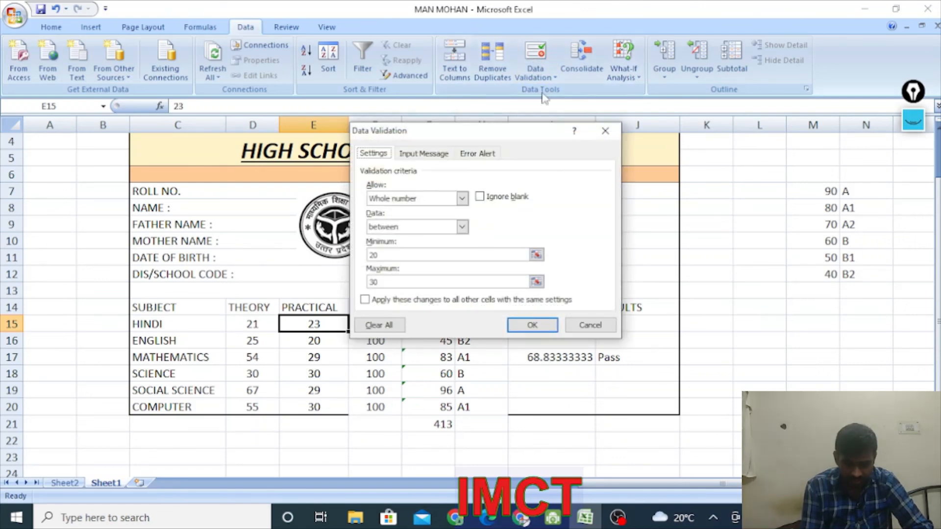
click(482, 197)
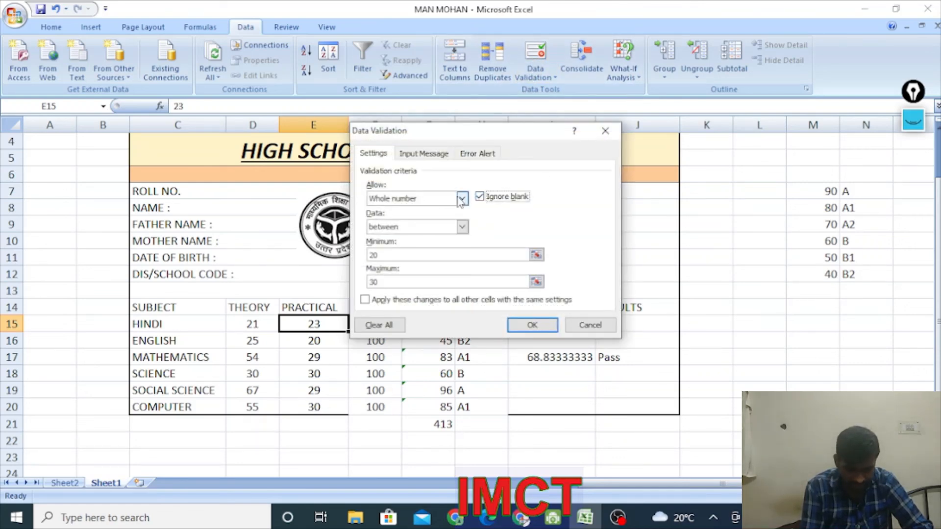
click(462, 199)
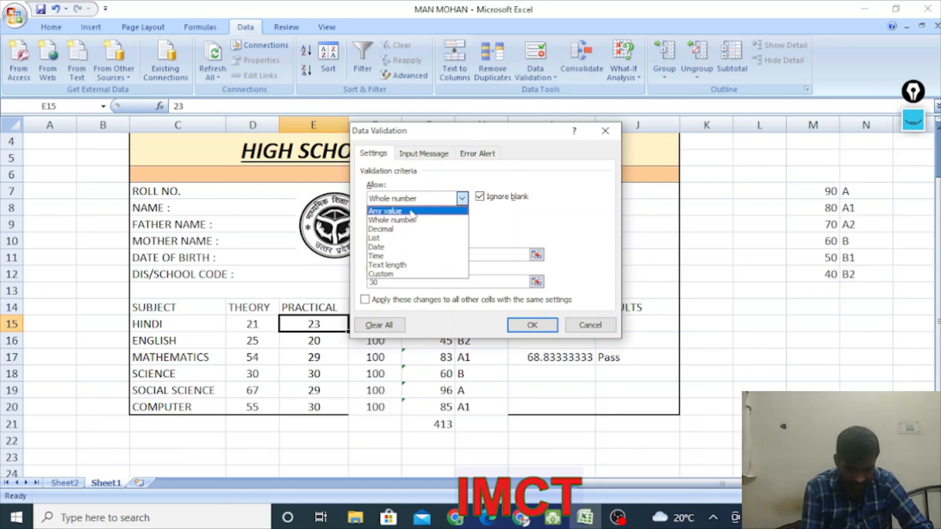
click(411, 211)
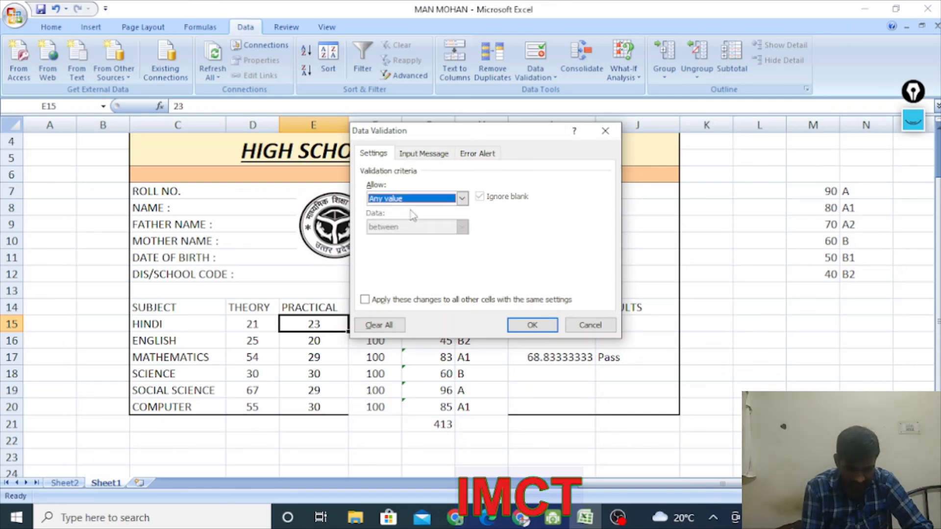
click(539, 325)
text(11)
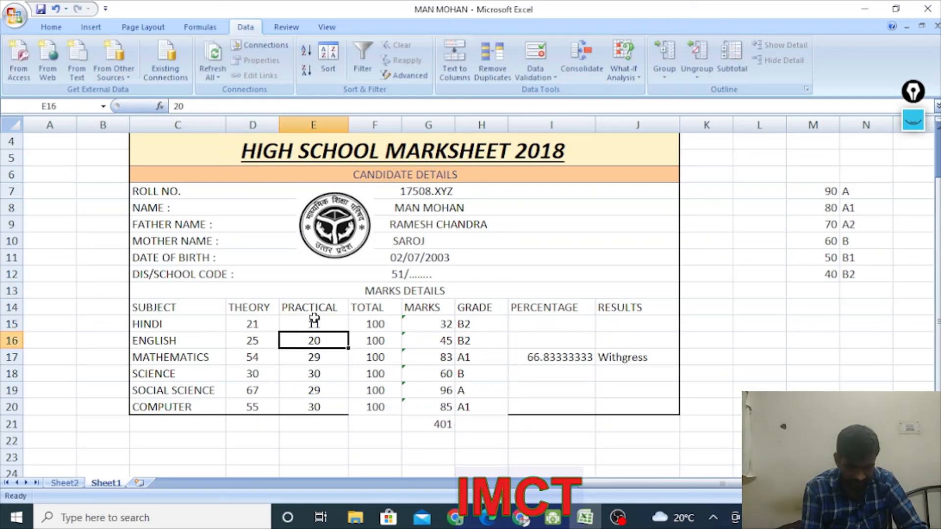
key(Return)
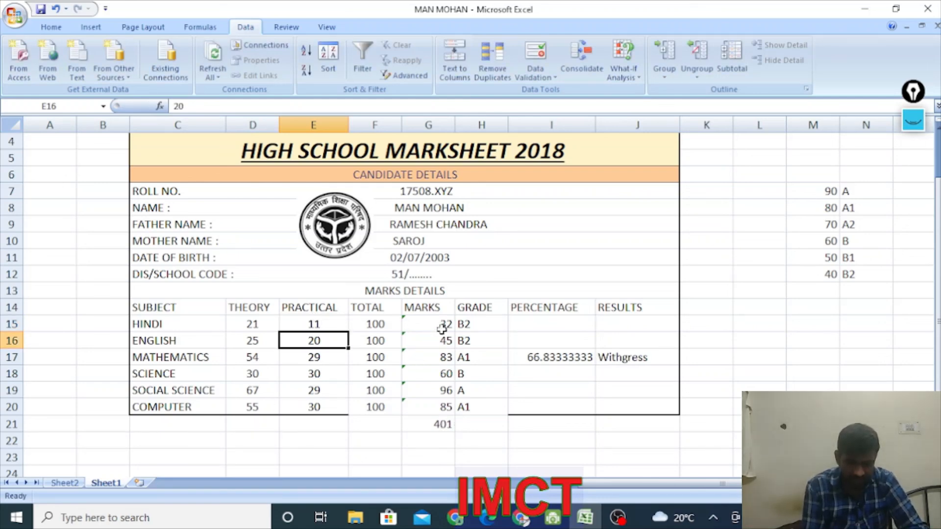
click(650, 356)
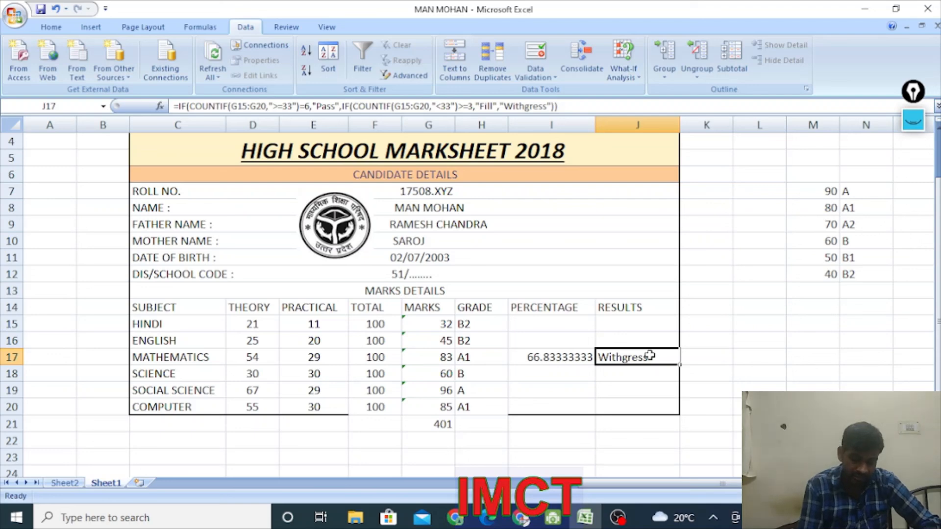
drag(650, 356, 530, 310)
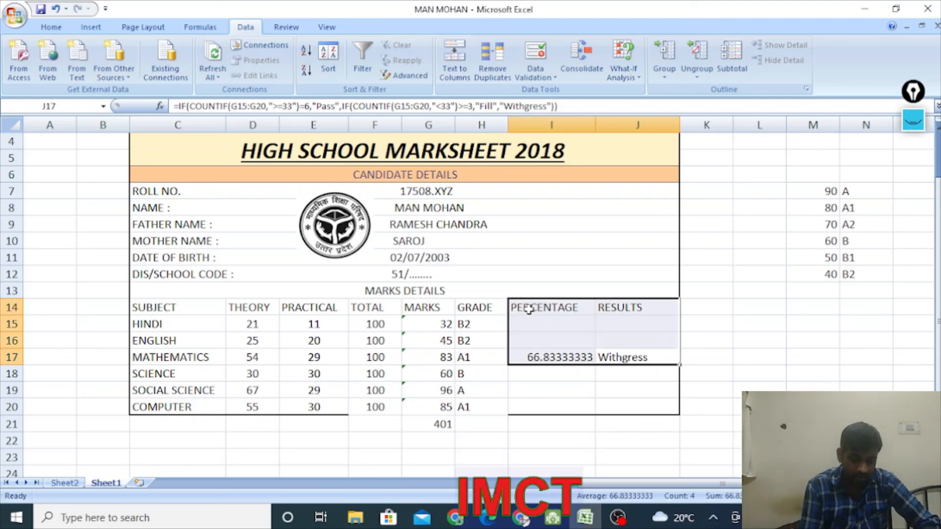
click(563, 356)
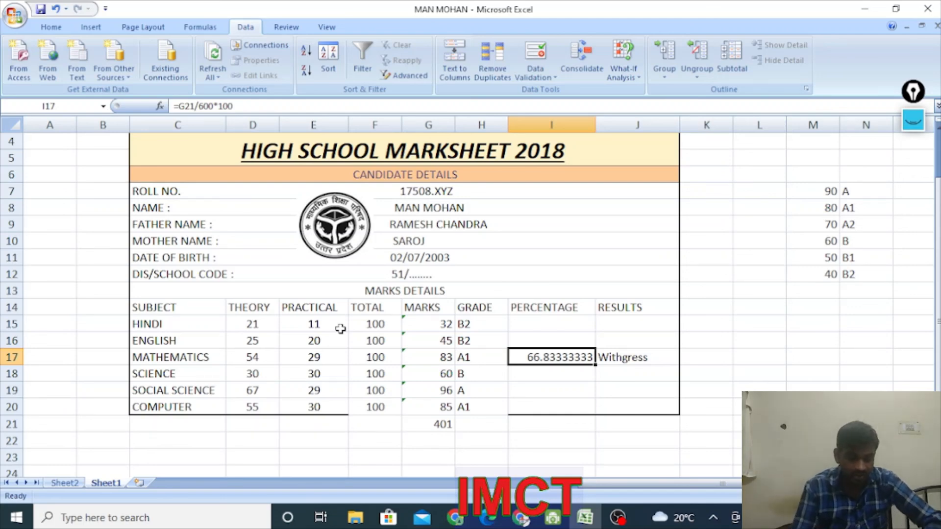
drag(335, 325, 266, 270)
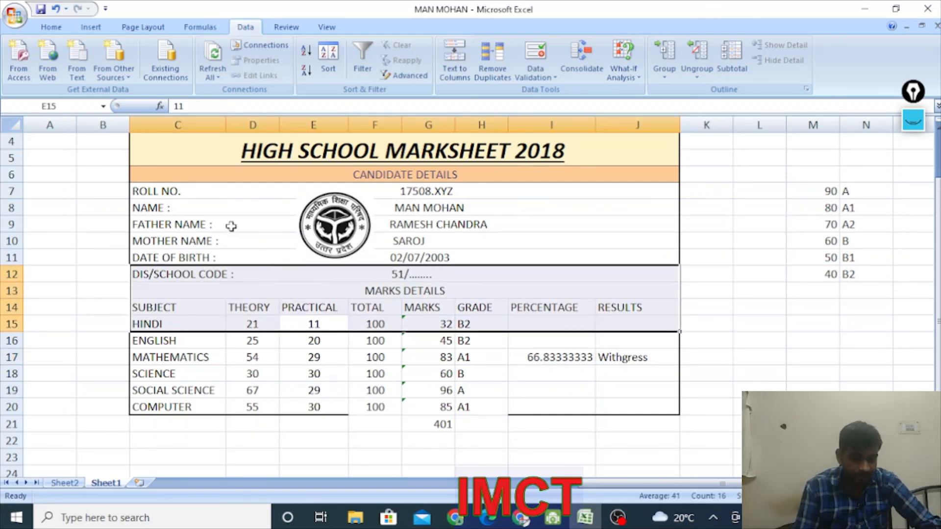
click(273, 210)
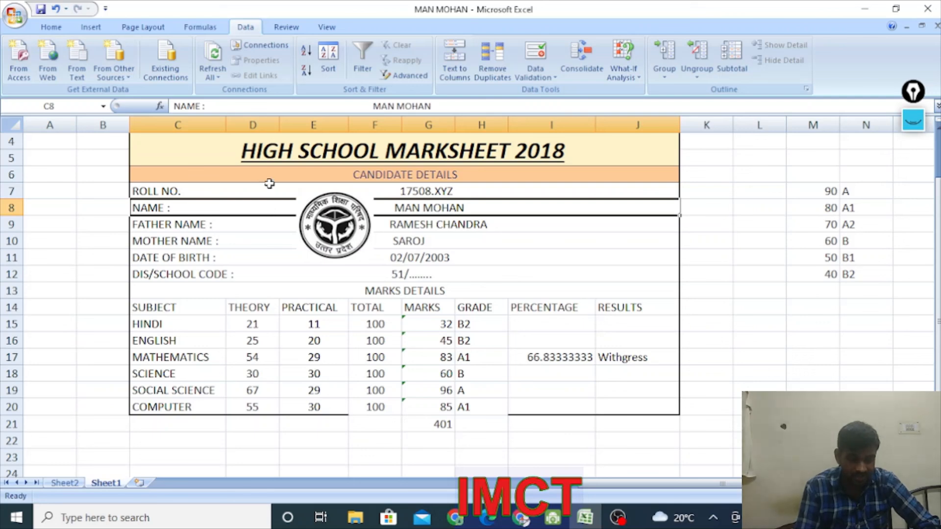